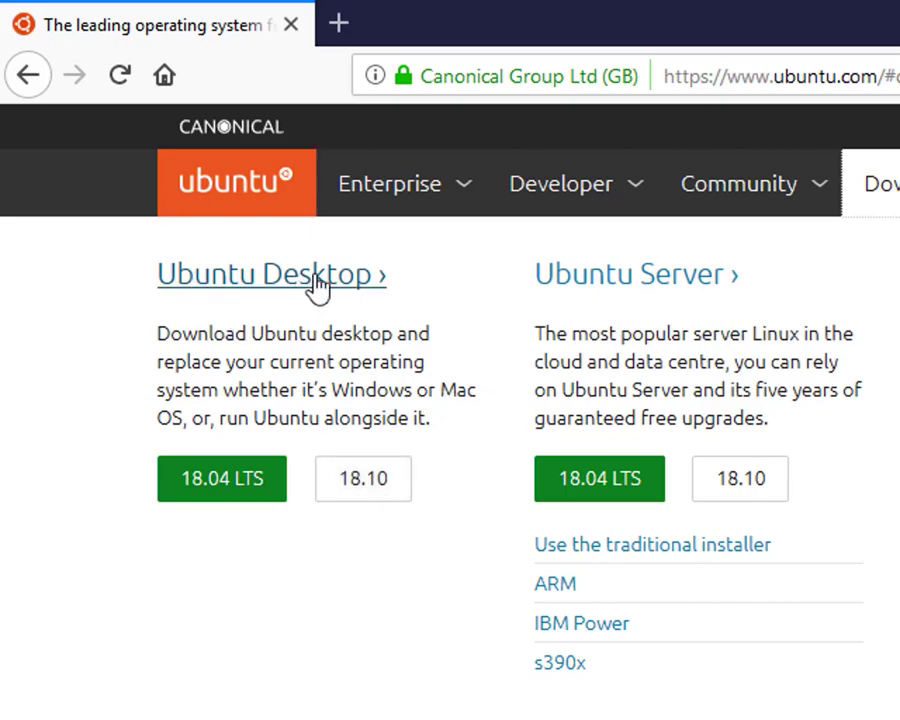
Step: Request the Ubuntu 18.10 desktop ISO, cancel its save prompt, and return to VirtualBox Manager
{"action": "left_click", "coordinate": [380, 490]}
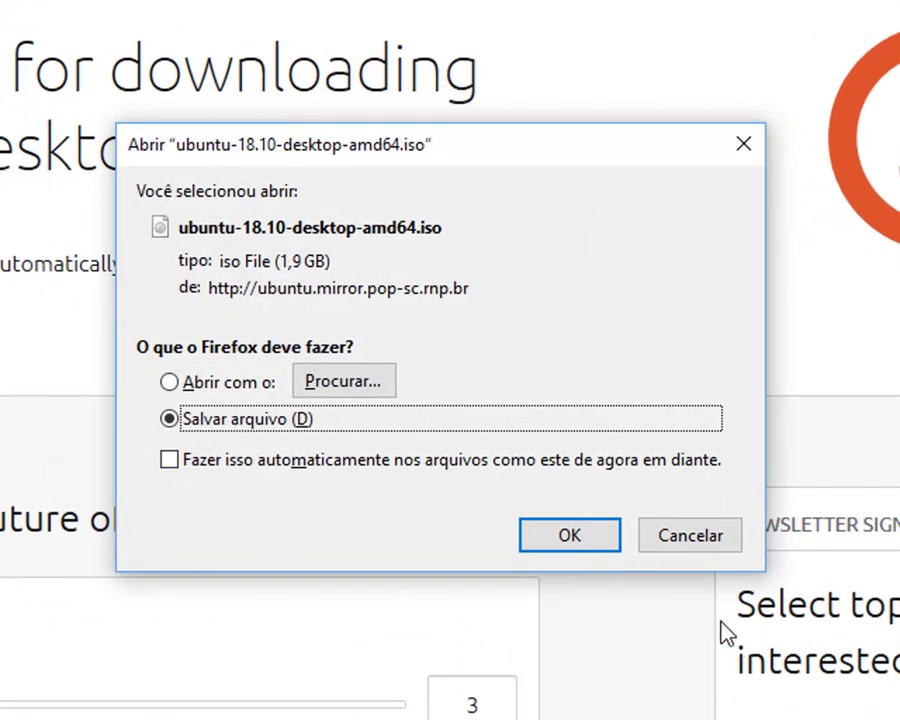
{"action": "left_click", "coordinate": [690, 553]}
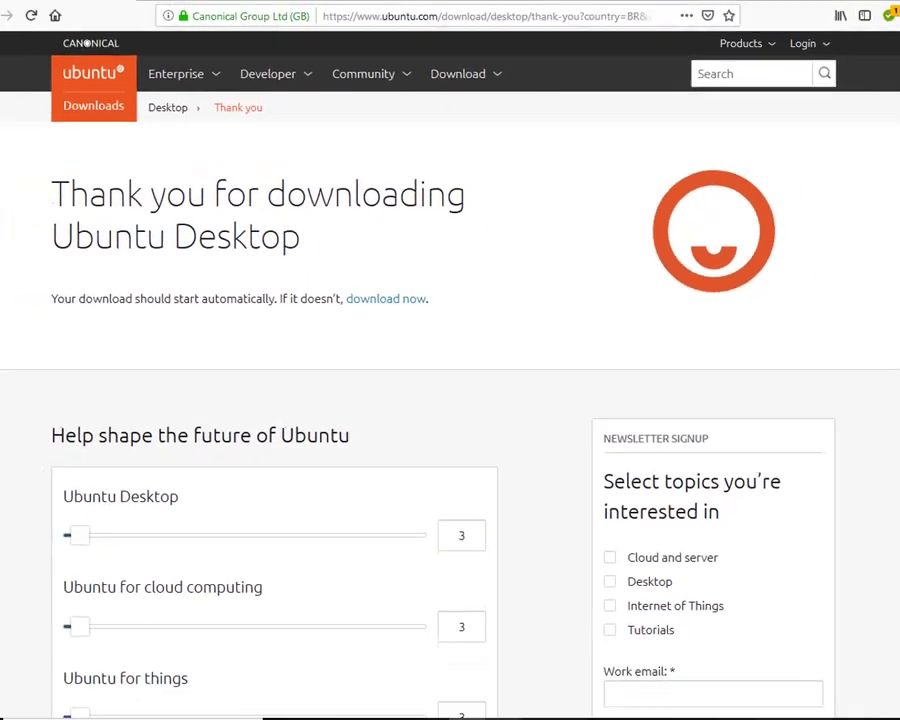
{"action": "mouse_move", "coordinate": [500, 708]}
{"action": "left_click", "coordinate": [456, 655]}
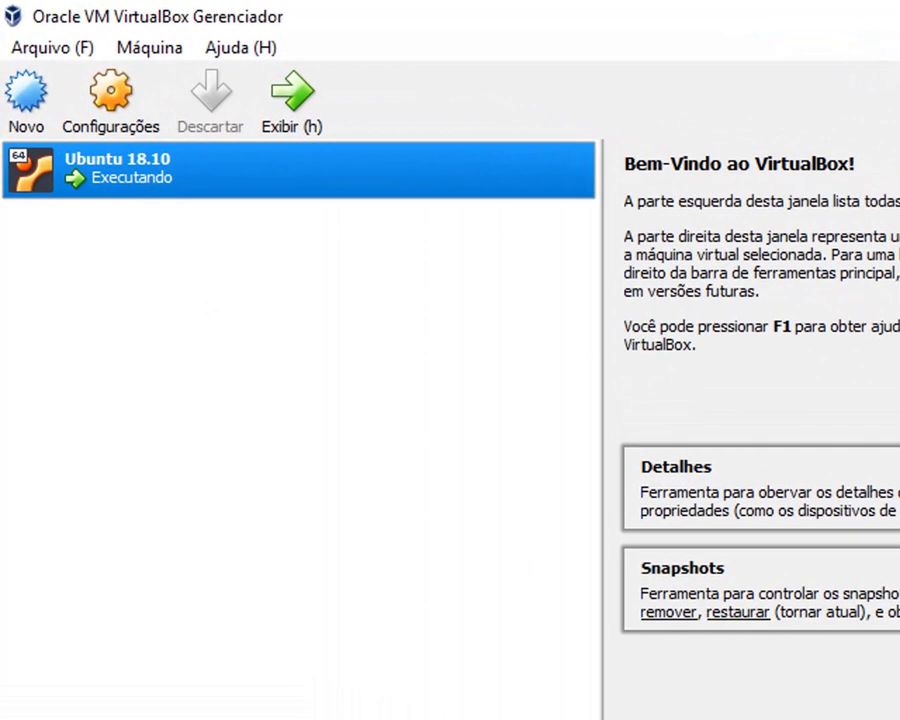
{"action": "left_click", "coordinate": [107, 110]}
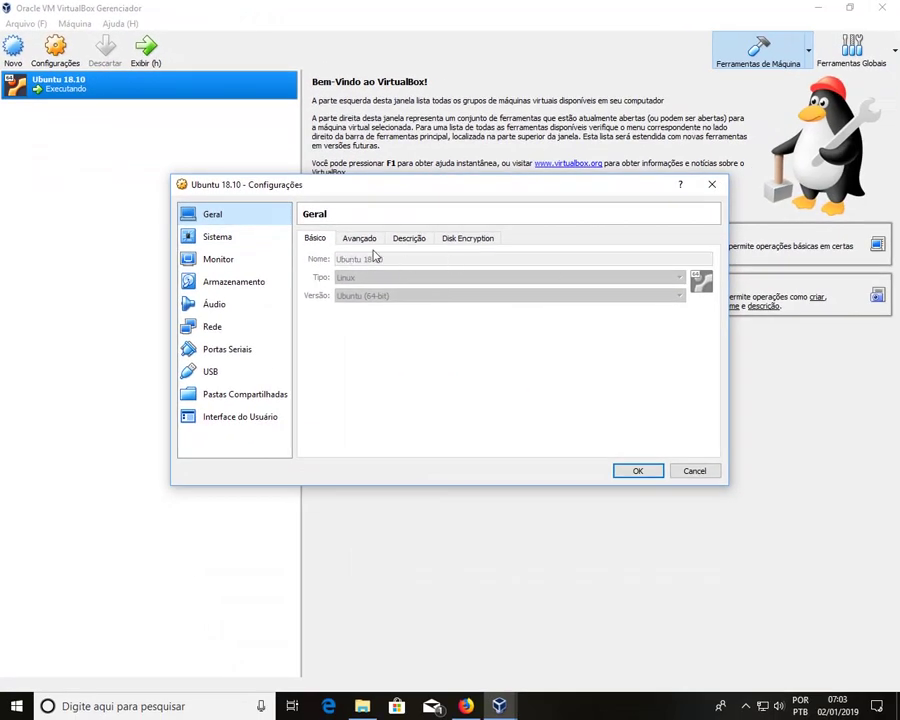
{"action": "left_click", "coordinate": [371, 239]}
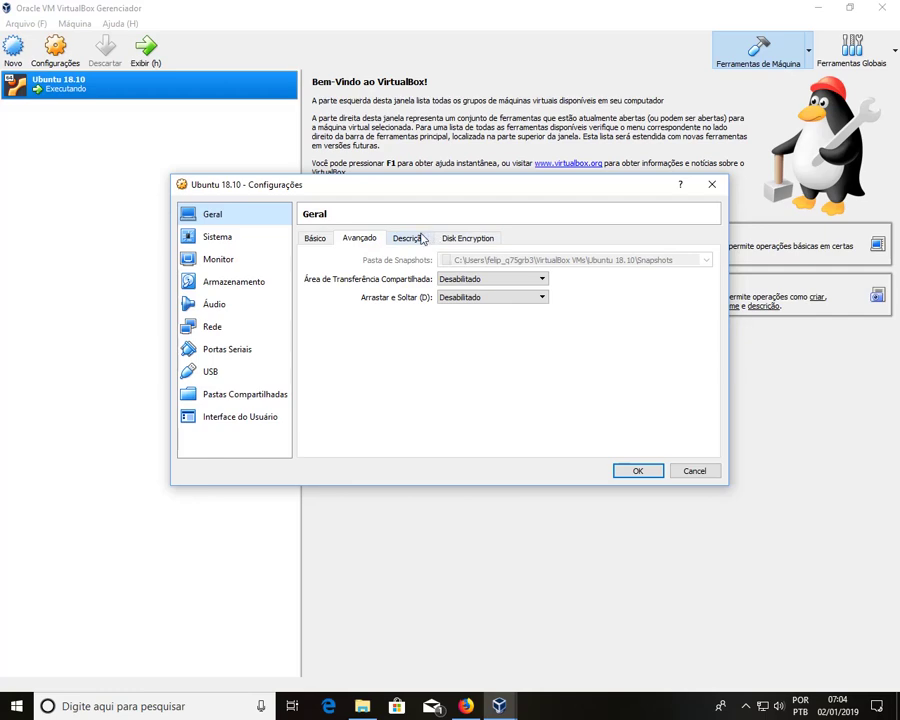
{"action": "left_click", "coordinate": [412, 238]}
{"action": "left_click", "coordinate": [467, 238]}
{"action": "left_click", "coordinate": [216, 237]}
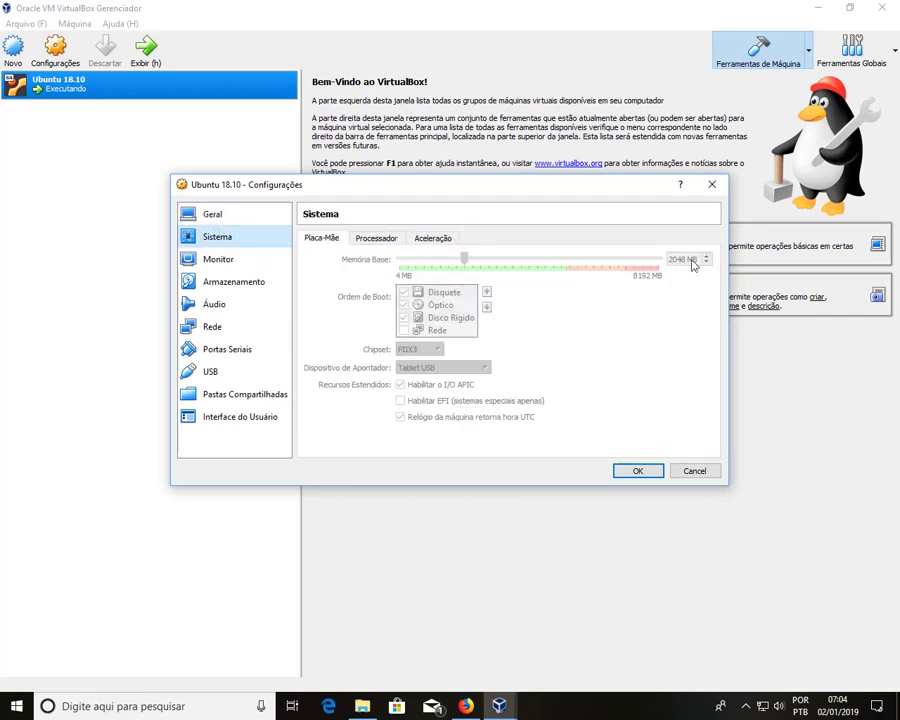
{"action": "left_click", "coordinate": [378, 237]}
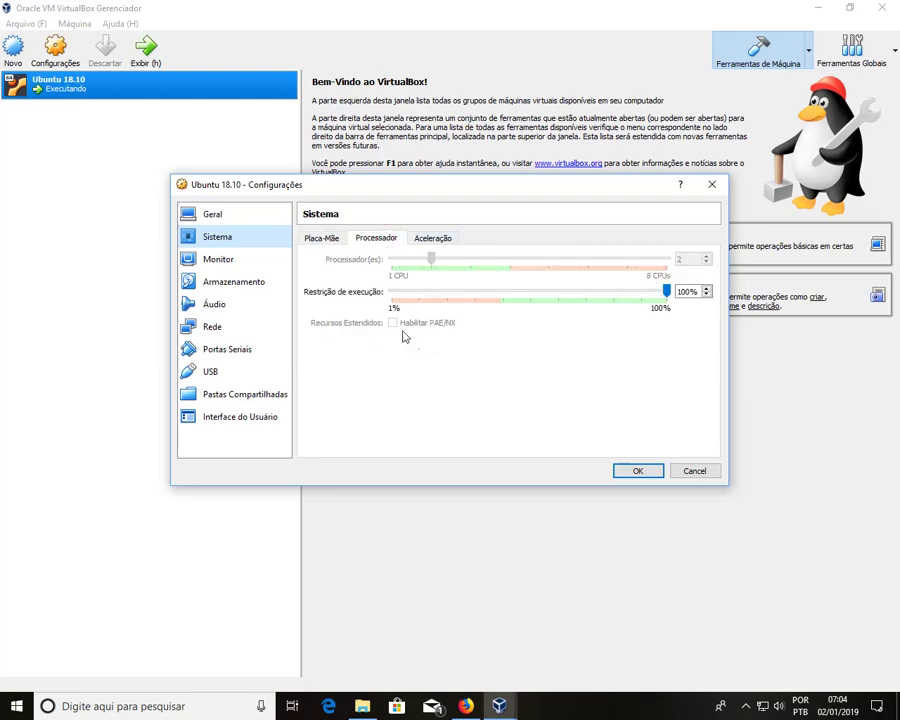
{"action": "left_click", "coordinate": [237, 262]}
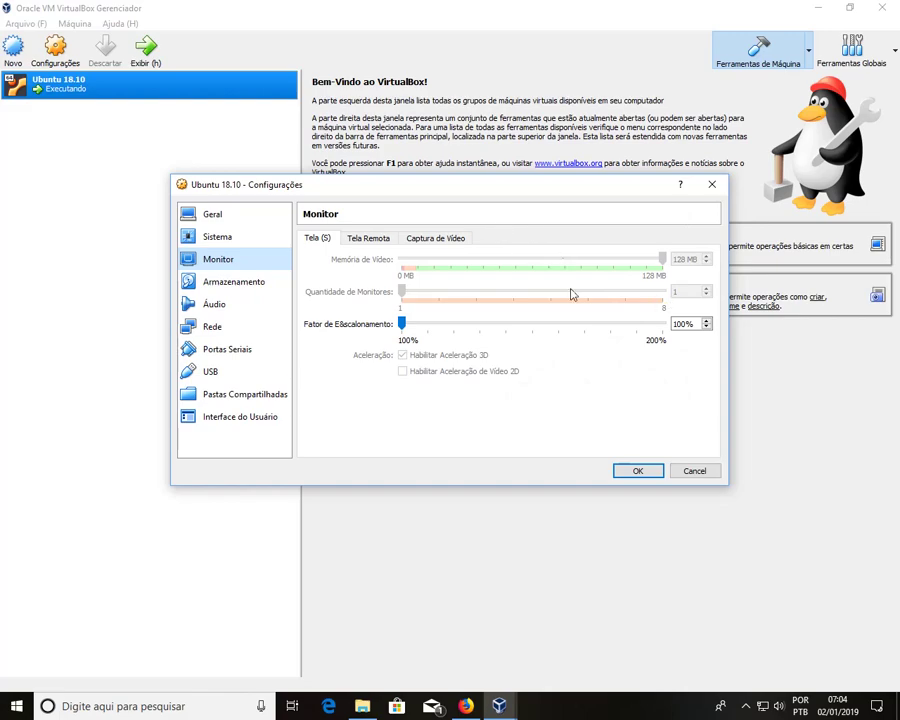
{"action": "left_click", "coordinate": [697, 474]}
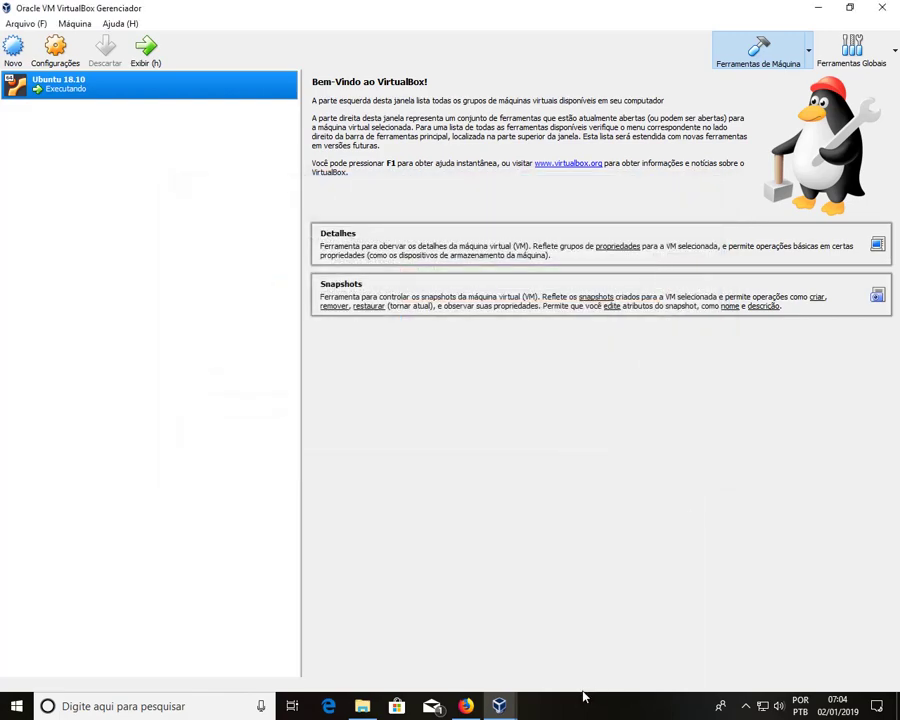
{"action": "mouse_move", "coordinate": [499, 706]}
{"action": "left_click", "coordinate": [590, 642]}
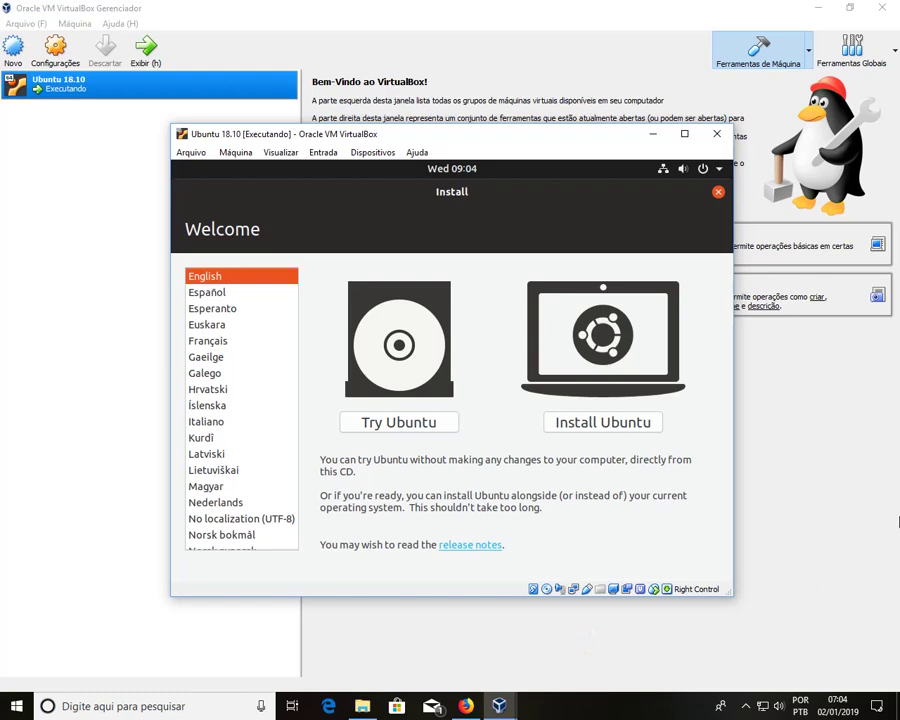
{"action": "left_click", "coordinate": [874, 618]}
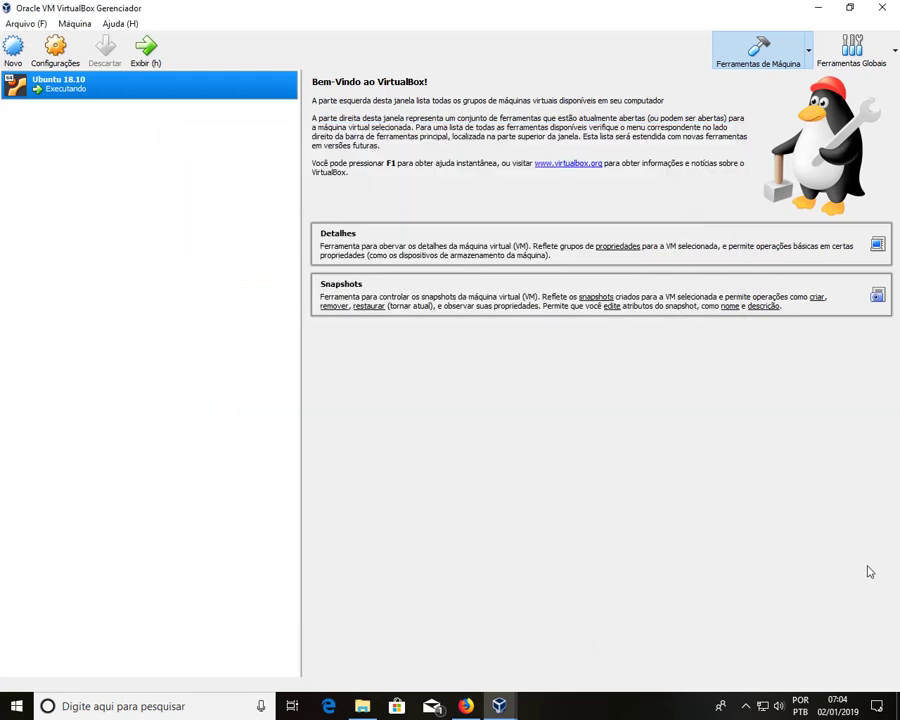
{"action": "left_click", "coordinate": [55, 46]}
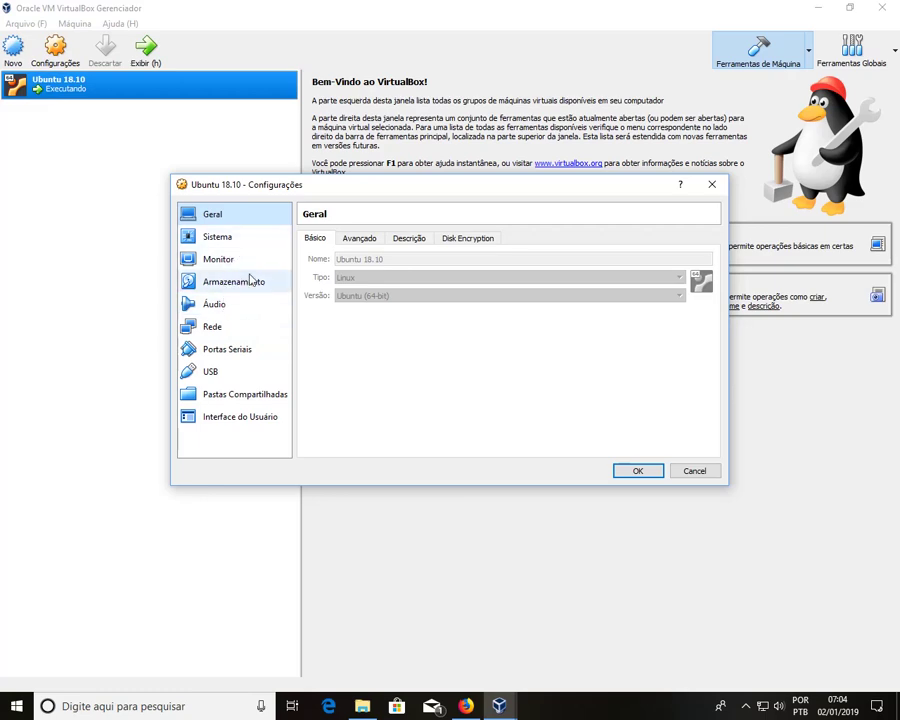
{"action": "left_click", "coordinate": [249, 281]}
{"action": "left_click", "coordinate": [396, 272]}
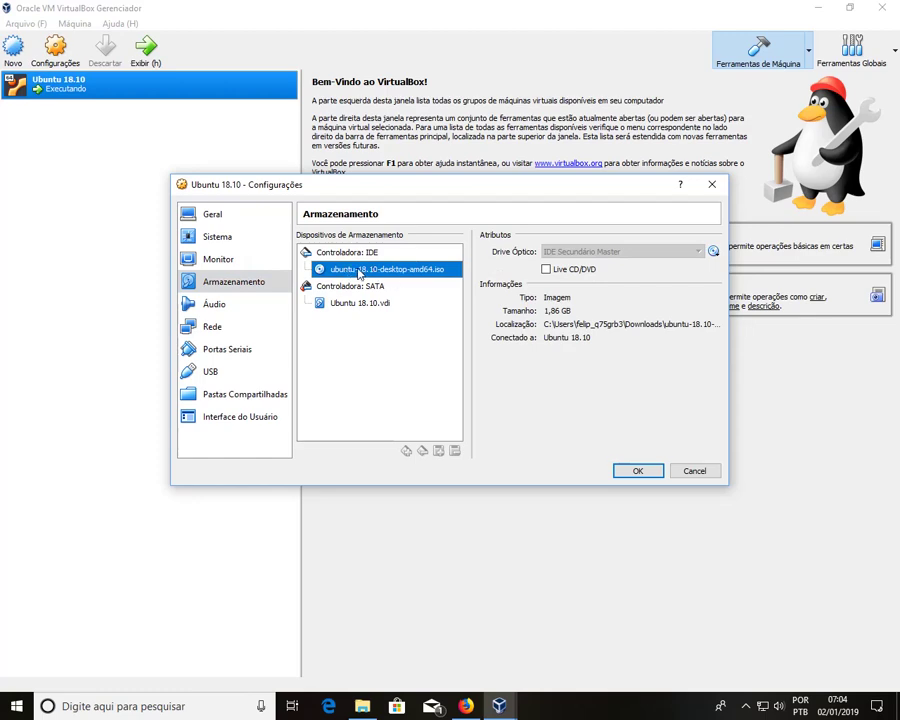
{"action": "left_click", "coordinate": [713, 252]}
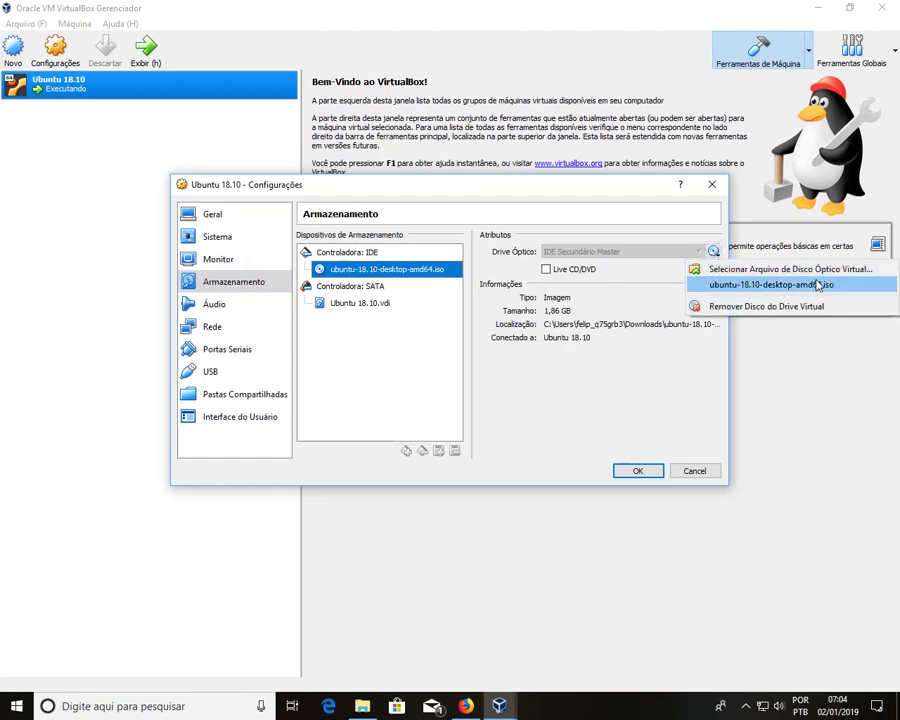
{"action": "left_click", "coordinate": [655, 405]}
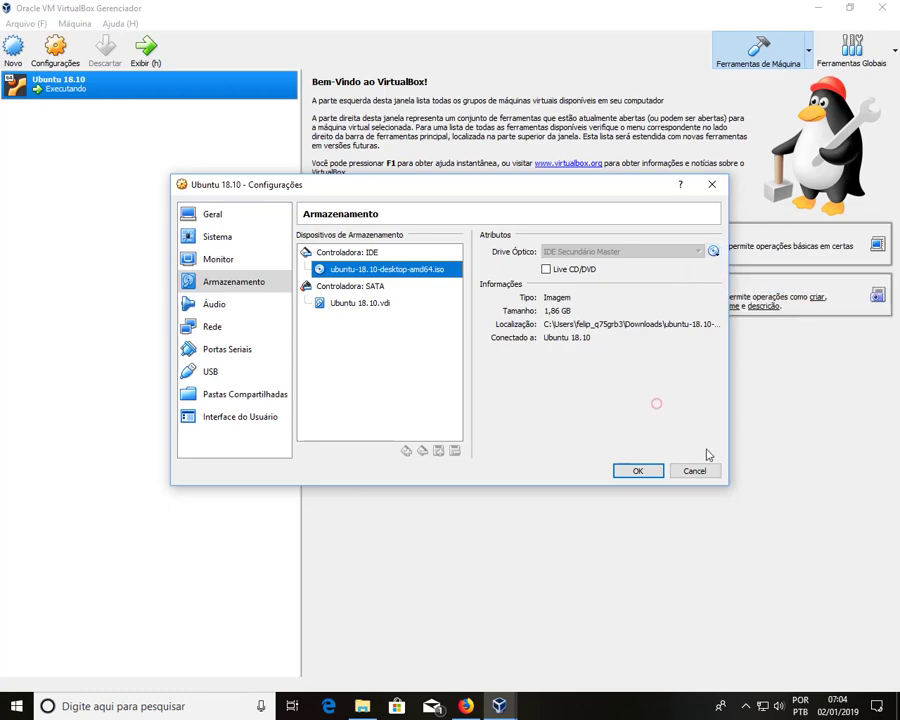
{"action": "left_click", "coordinate": [712, 470]}
{"action": "left_click", "coordinate": [502, 705]}
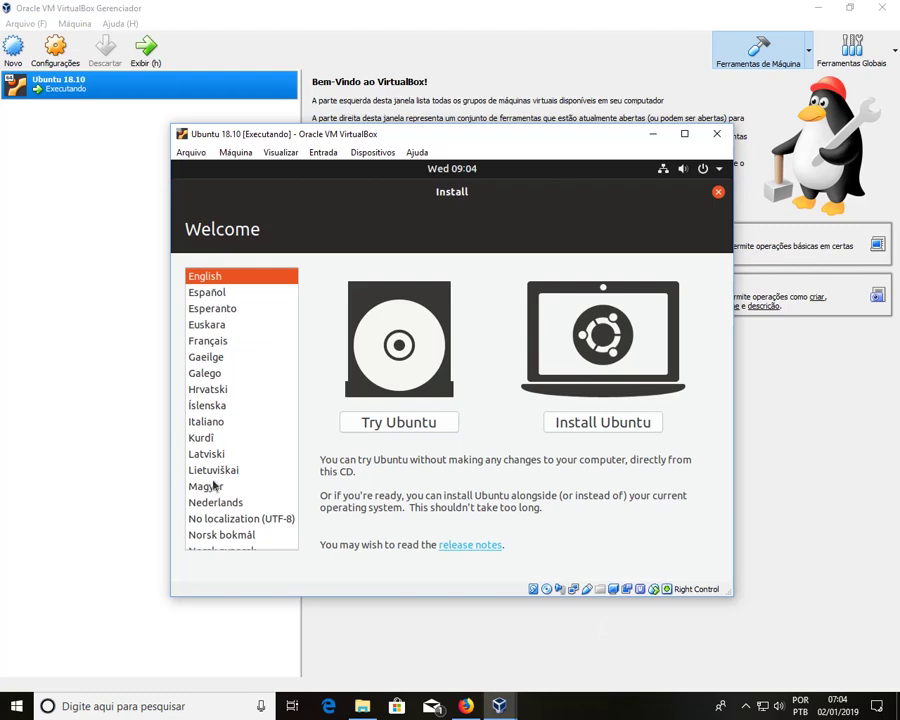
Step: Pick Português do Brasil as the installer language and choose Instalar o Ubuntu
{"action": "scroll", "coordinate": [235, 465], "scroll_direction": "down", "scroll_amount": 5}
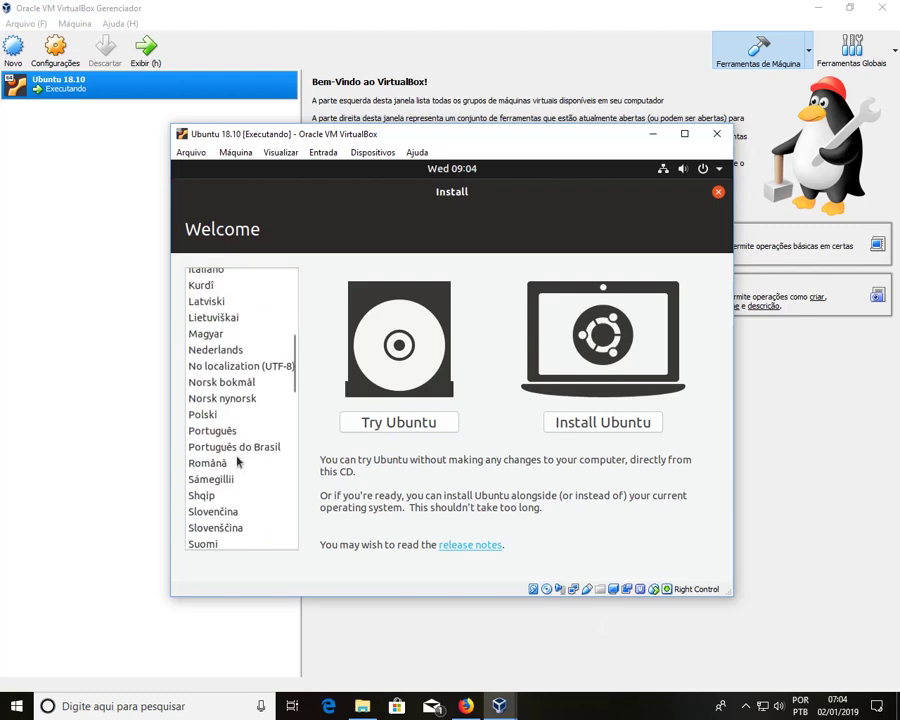
{"action": "left_click", "coordinate": [250, 450]}
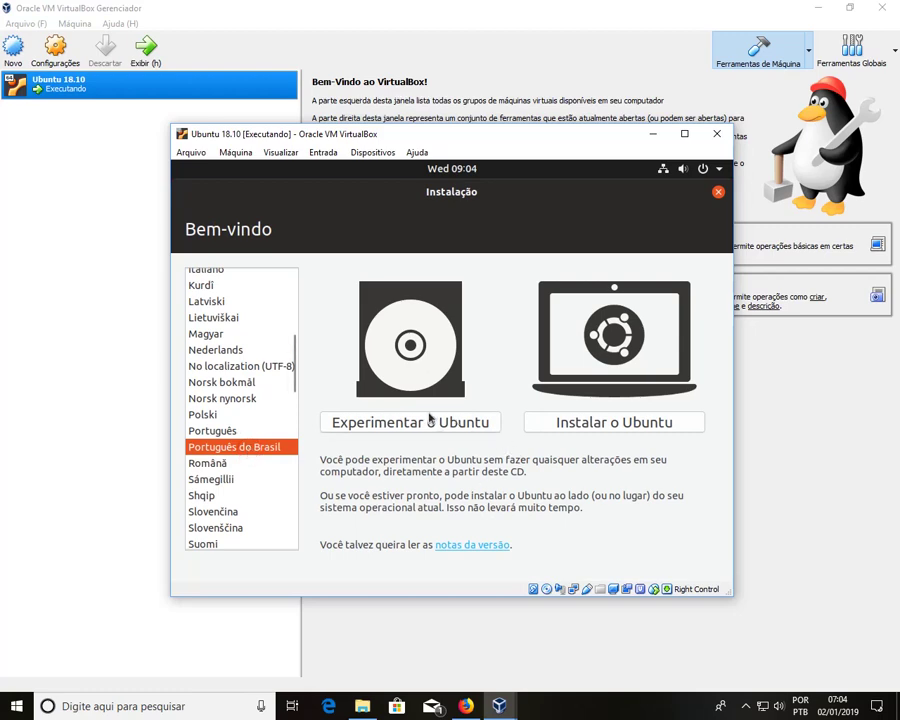
{"action": "left_click", "coordinate": [655, 432]}
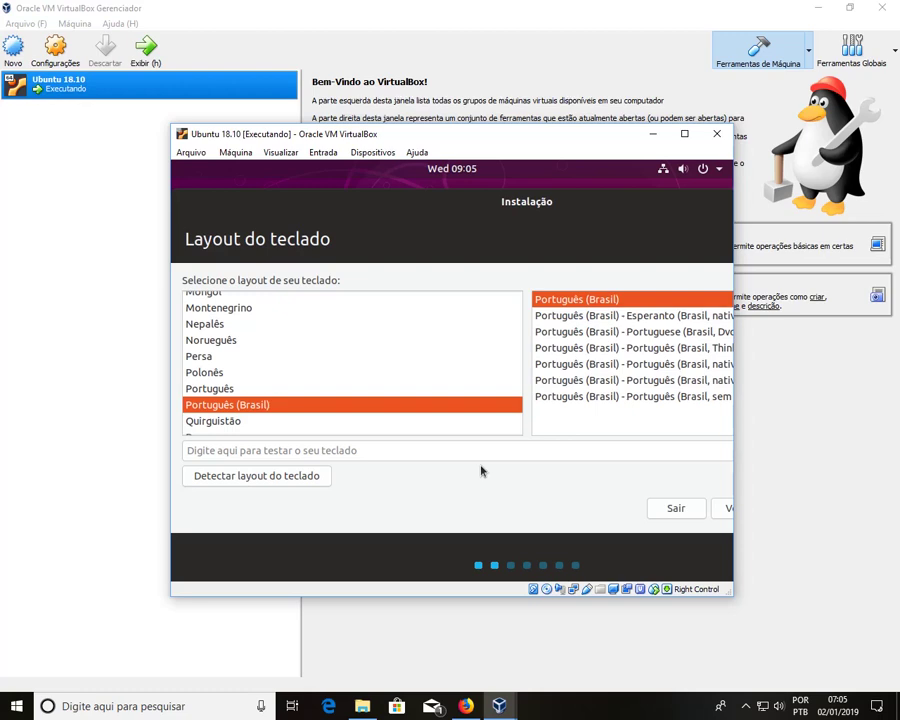
Step: Test accented characters in the Português (Brasil) layout, widen the VM window, and continue
{"action": "left_click", "coordinate": [440, 451]}
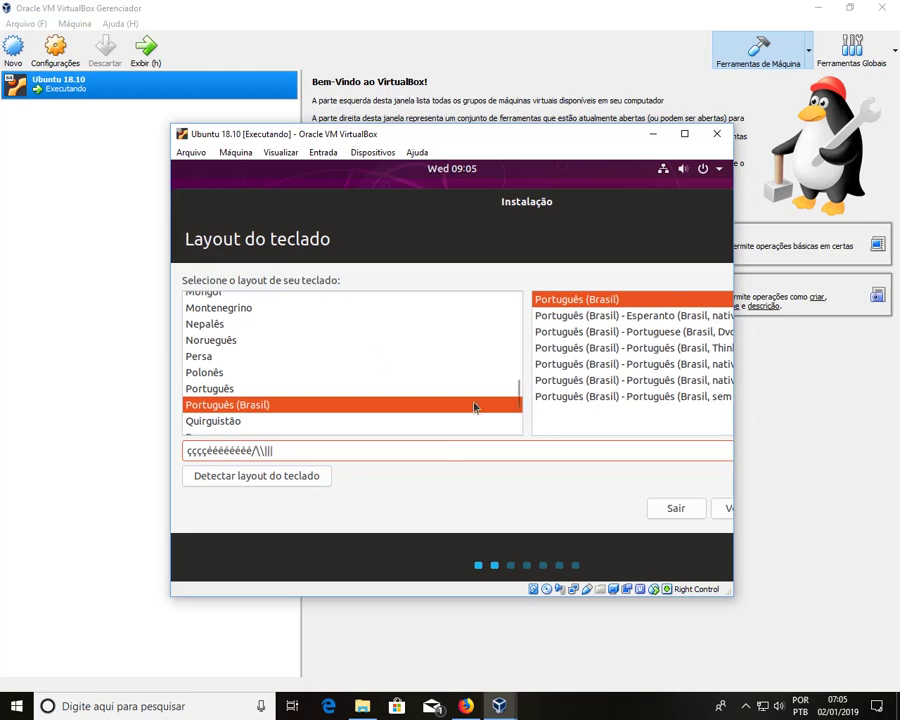
{"action": "left_click_drag", "start_coordinate": [733, 376], "coordinate": [893, 380]}
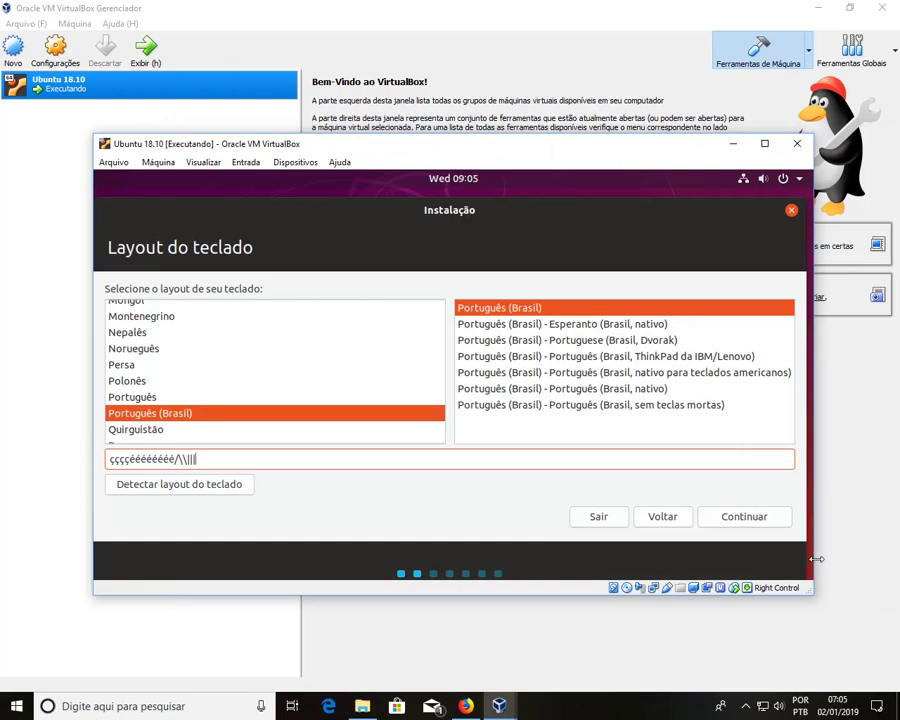
{"action": "left_click_drag", "start_coordinate": [812, 559], "coordinate": [809, 559]}
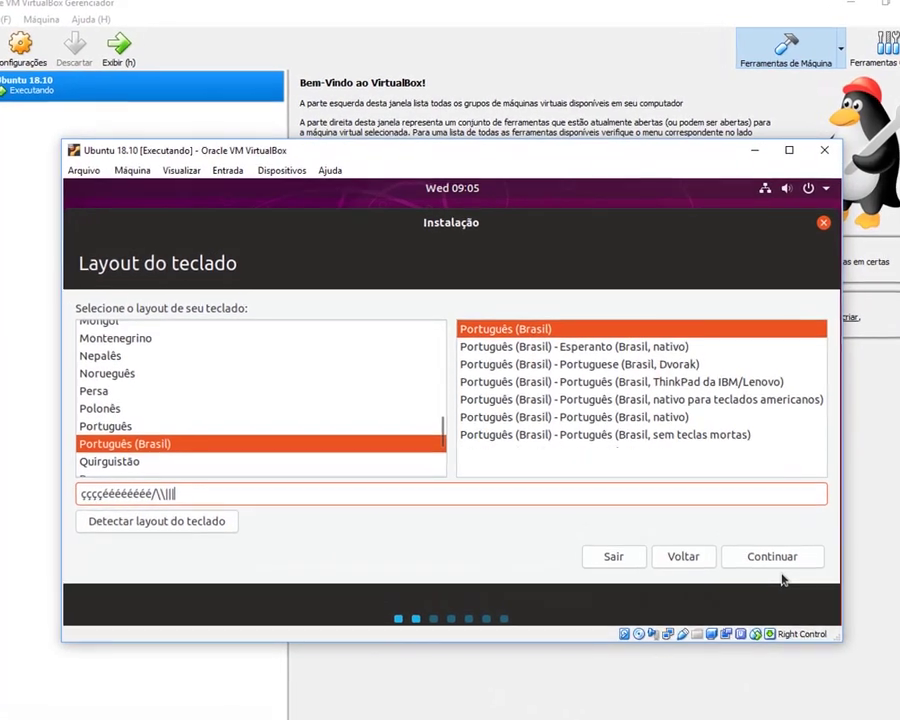
{"action": "left_click", "coordinate": [771, 556]}
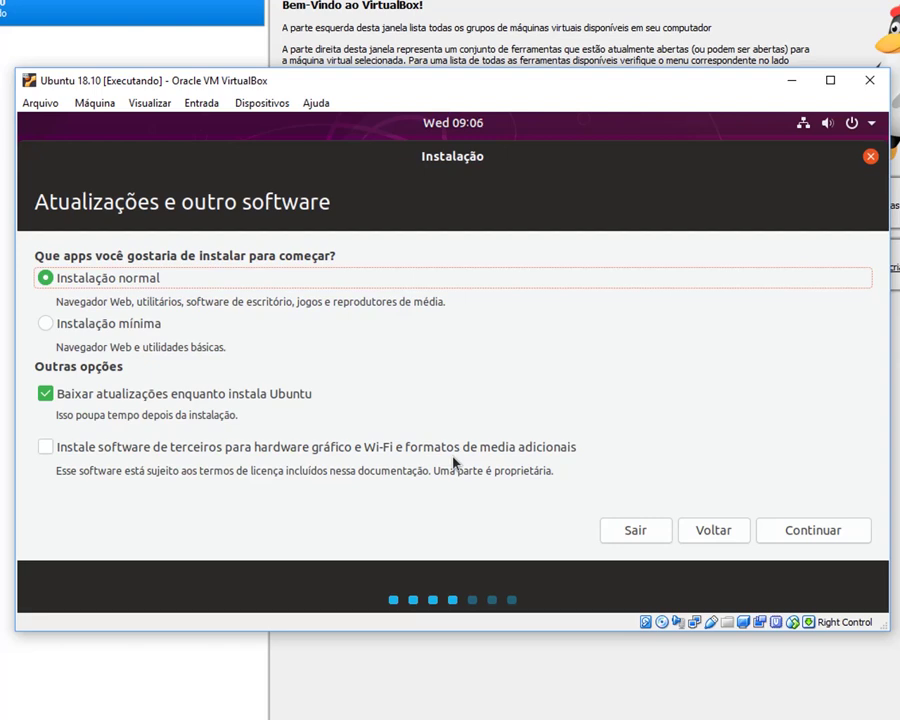
Step: Leave third-party software unchecked, keep Instalação normal with updates downloaded, and continue
{"action": "left_click", "coordinate": [44, 447]}
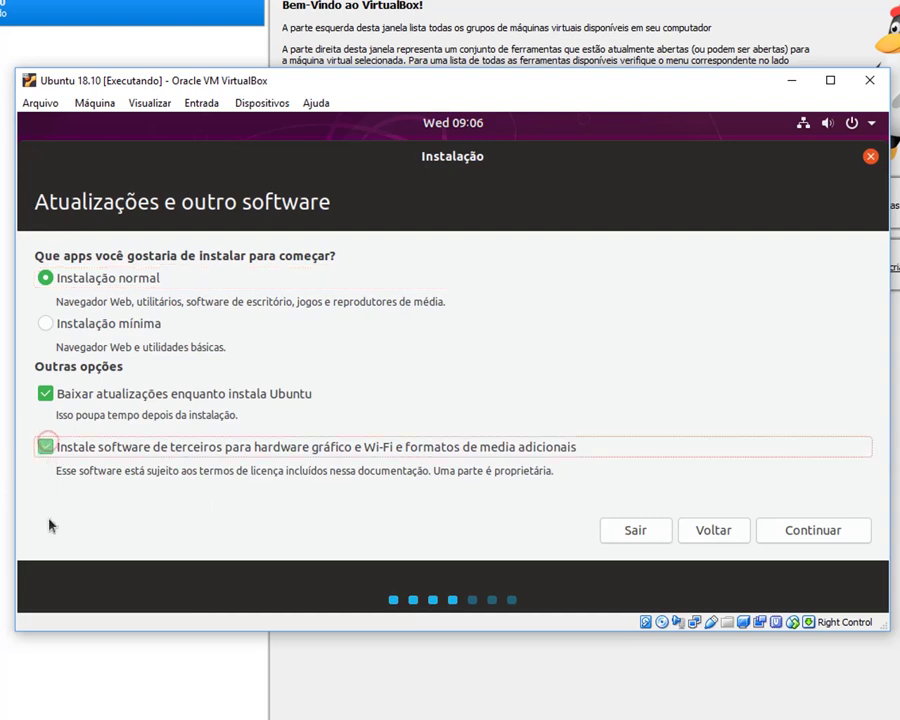
{"action": "left_click", "coordinate": [42, 446]}
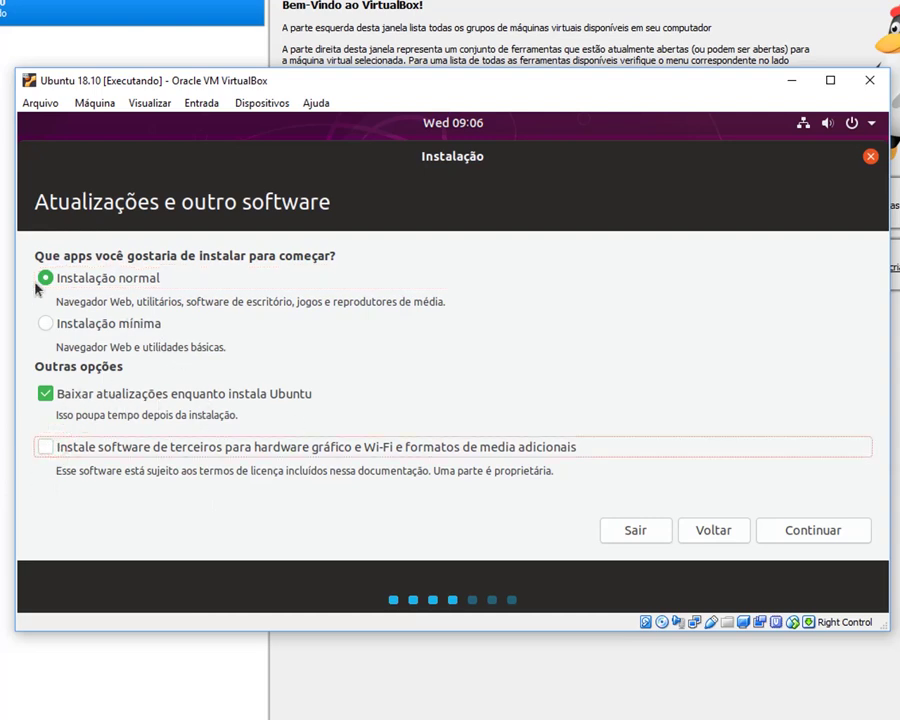
{"action": "left_click", "coordinate": [806, 538]}
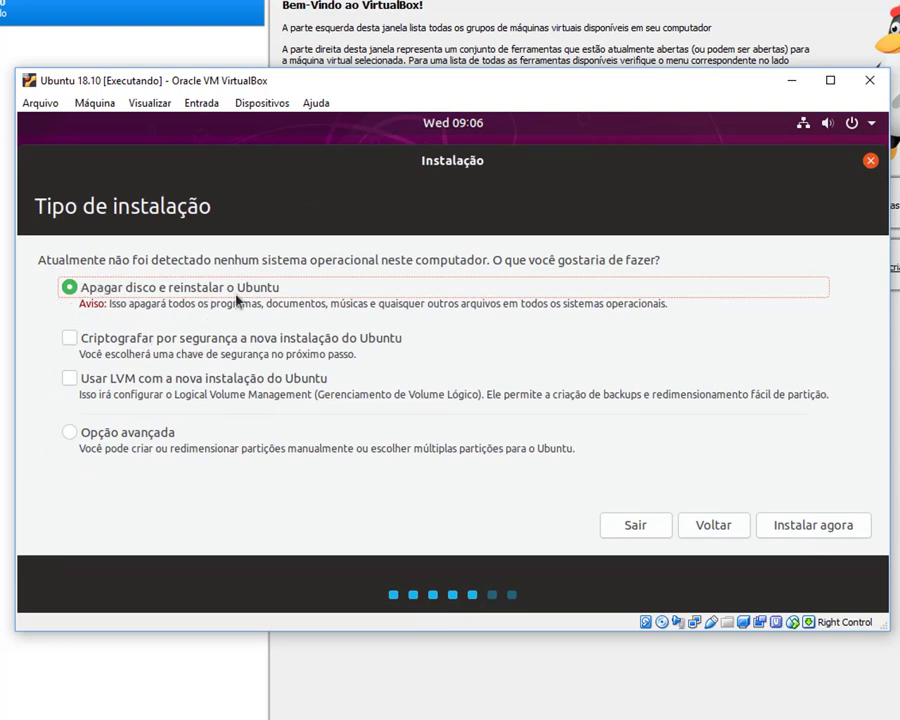
Step: Install with Apagar disco e reinstalar o Ubuntu, confirm the disk changes, and accept Sao Paulo
{"action": "left_click", "coordinate": [812, 532]}
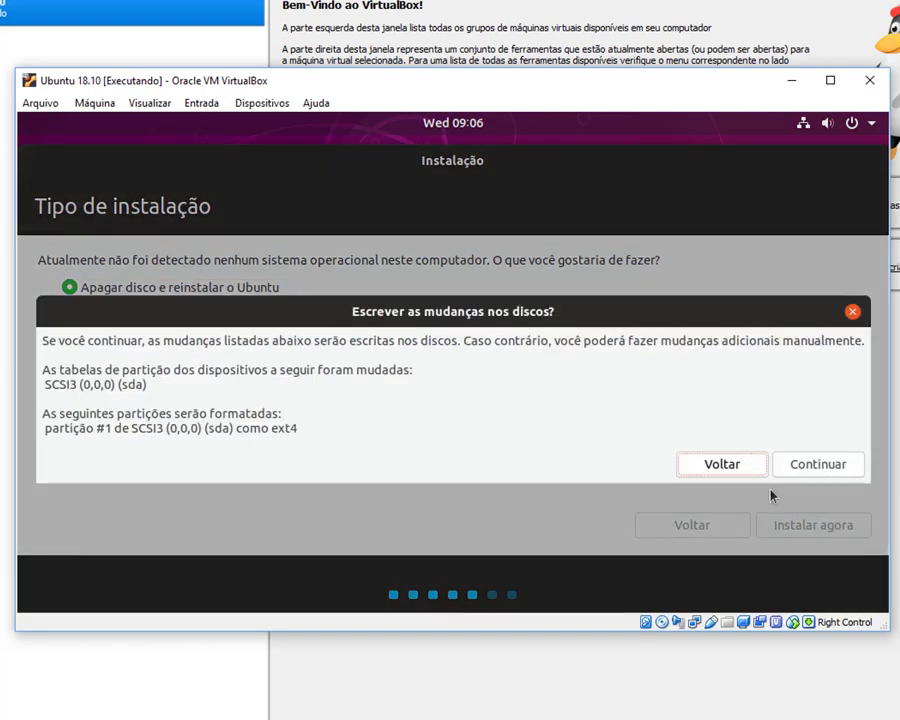
{"action": "left_click", "coordinate": [784, 462]}
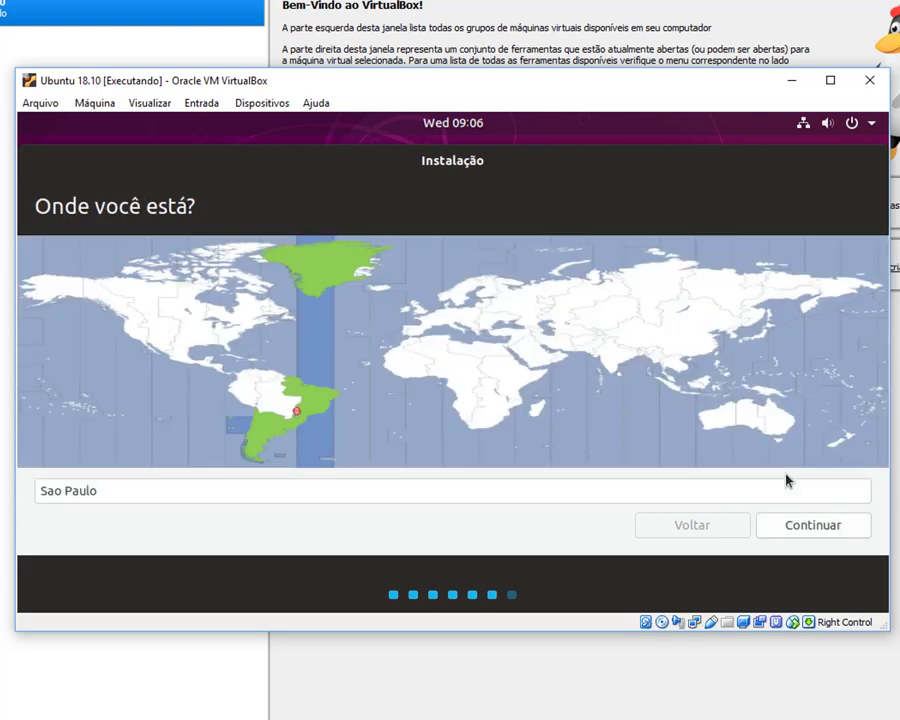
{"action": "left_click", "coordinate": [841, 537]}
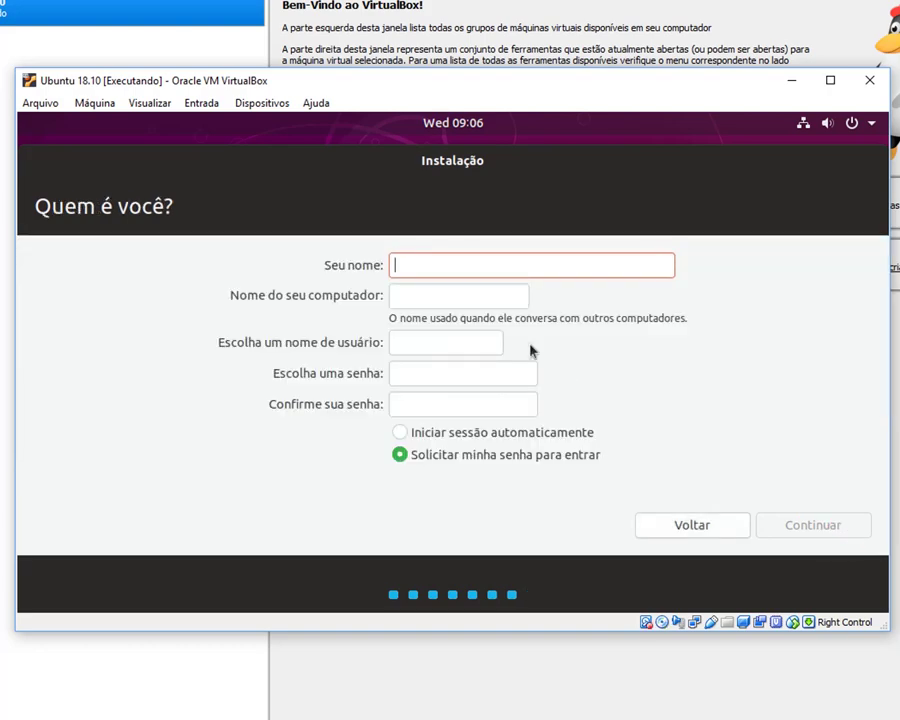
Step: Enter the user's full name and set the computer name to virtualbox
{"action": "type", "text": "Fel"}
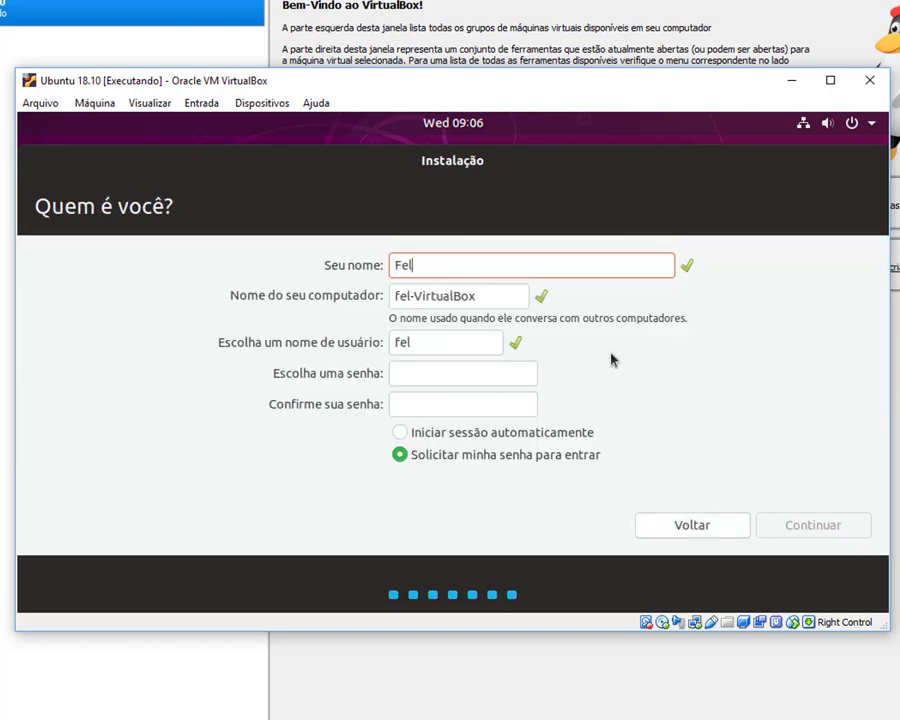
{"action": "type", "text": "ipe"}
{"action": "key", "text": "Tab"}
{"action": "type", "text": "fe"}
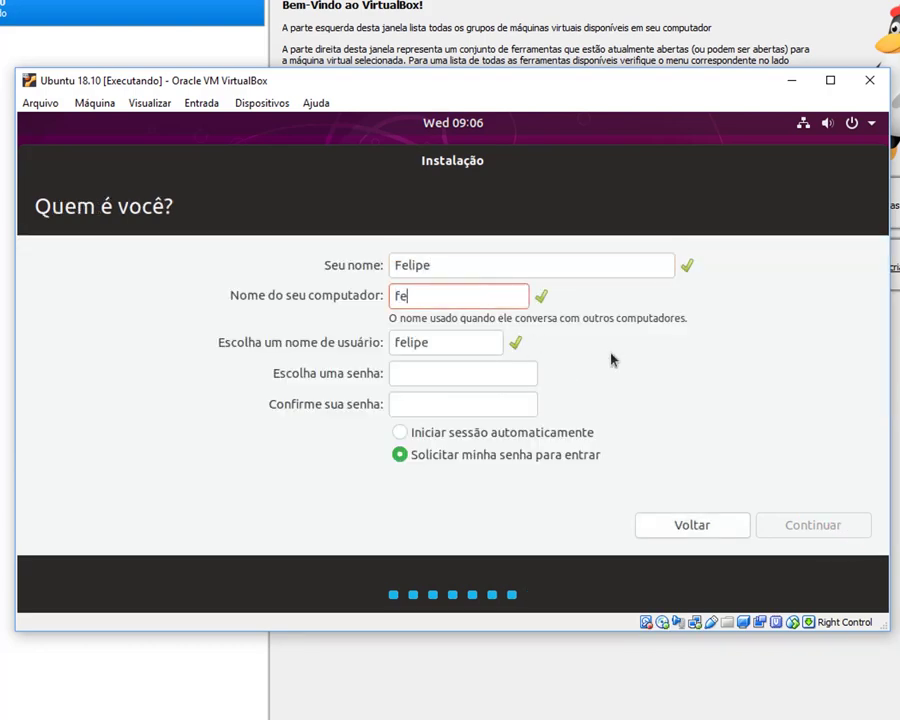
{"action": "key", "text": "BackSpace"}
{"action": "key", "text": "BackSpace"}
{"action": "type", "text": "v"}
{"action": "type", "text": "ur"}
{"action": "key", "text": "BackSpace"}
{"action": "key", "text": "BackSpace"}
{"action": "type", "text": "irtualbox"}
Step: Keep the suggested username, enter and confirm the account password, and continue
{"action": "key", "text": "Tab"}
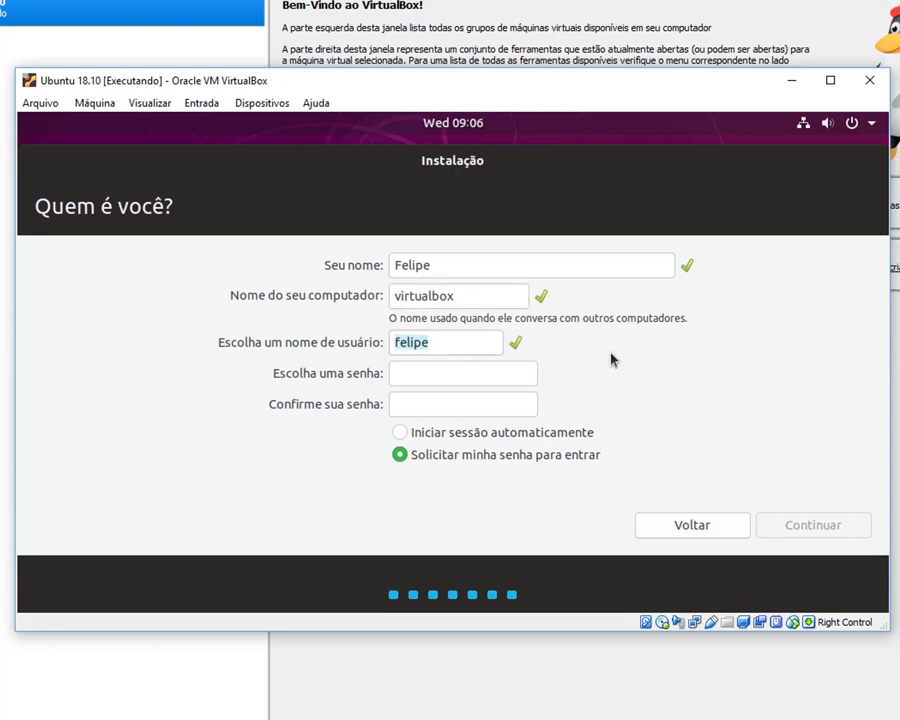
{"action": "key", "text": "Tab"}
{"action": "type", "text": "123"}
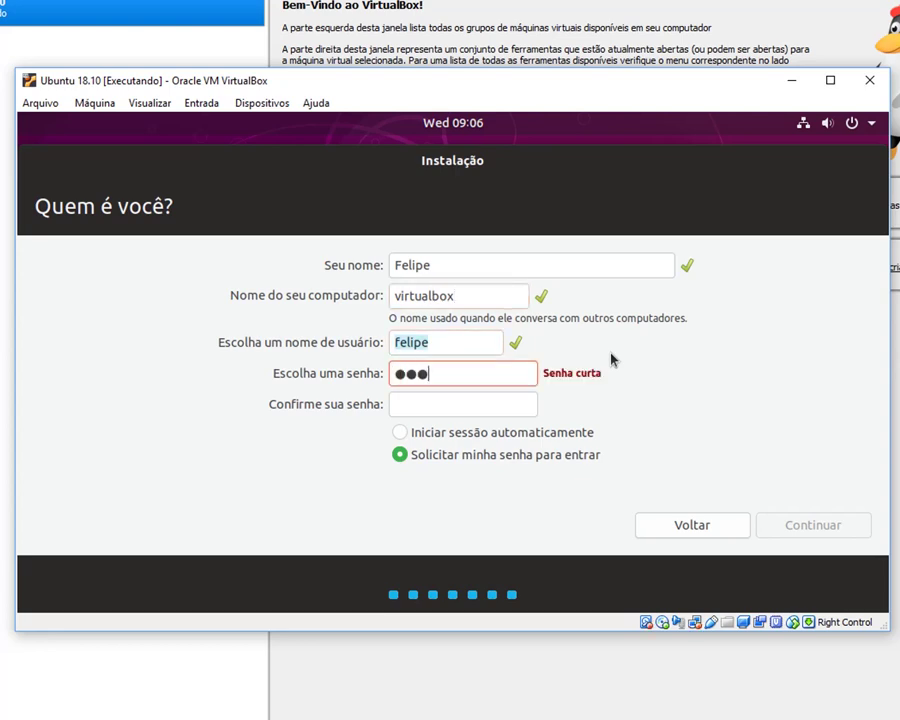
{"action": "key", "text": "Tab"}
{"action": "type", "text": "123"}
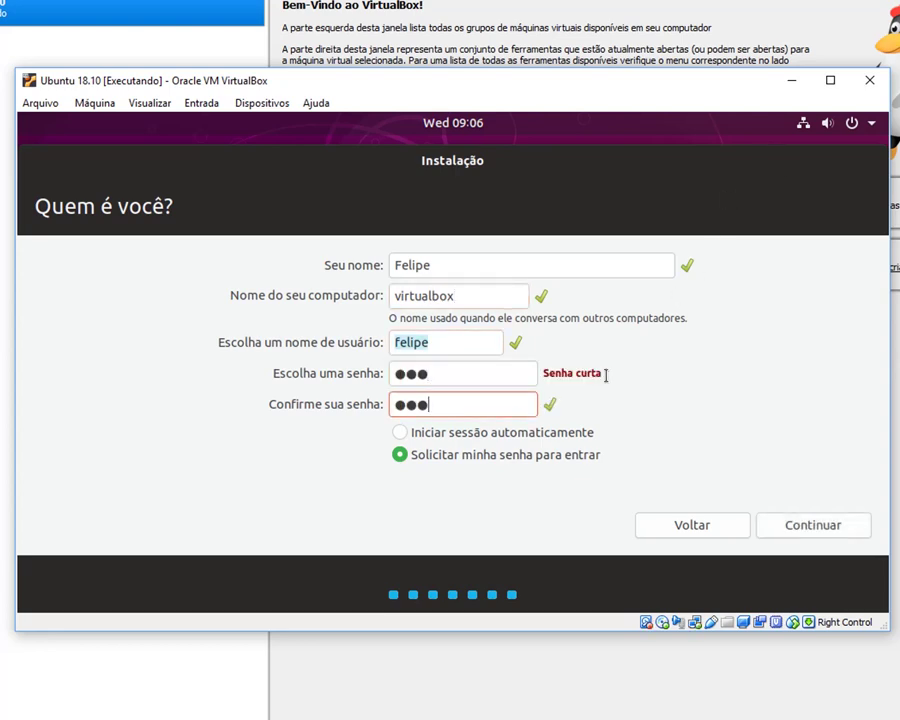
{"action": "left_click", "coordinate": [802, 535]}
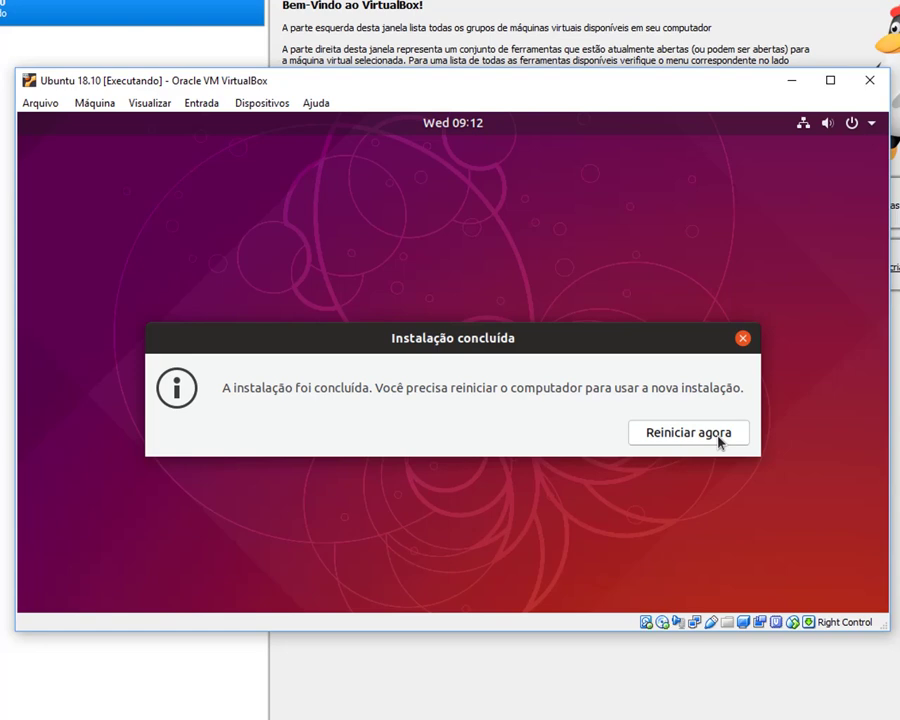
Step: Restart the installed Ubuntu guest with Reiniciar agora and switch back to VirtualBox Manager
{"action": "left_click", "coordinate": [718, 436]}
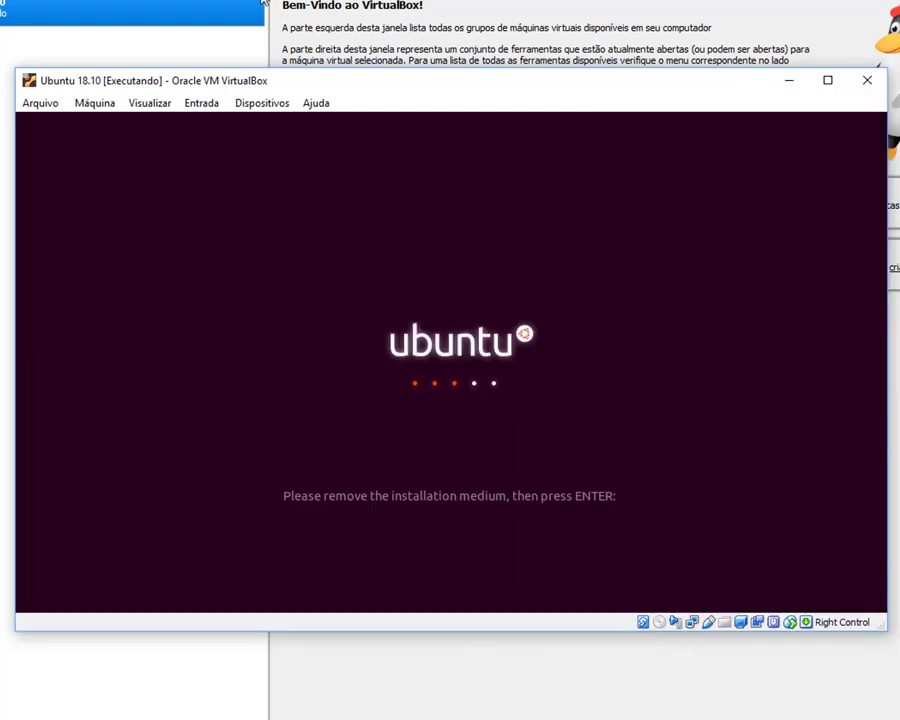
{"action": "left_click", "coordinate": [160, 38]}
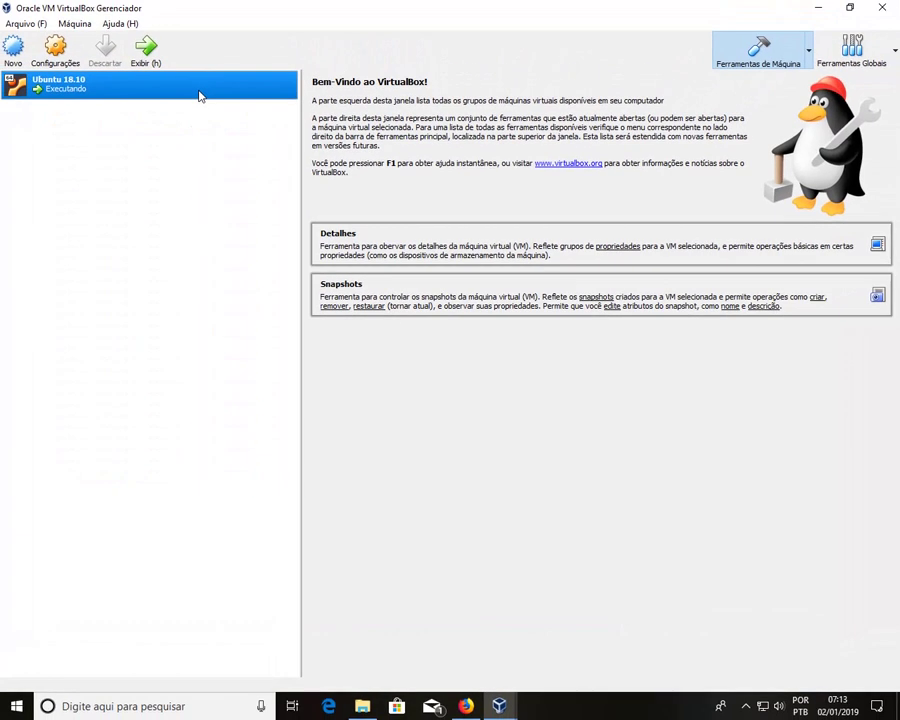
Step: Inspect the VM's Armazenamento settings and optical drive, then cancel without changes
{"action": "left_click", "coordinate": [48, 62]}
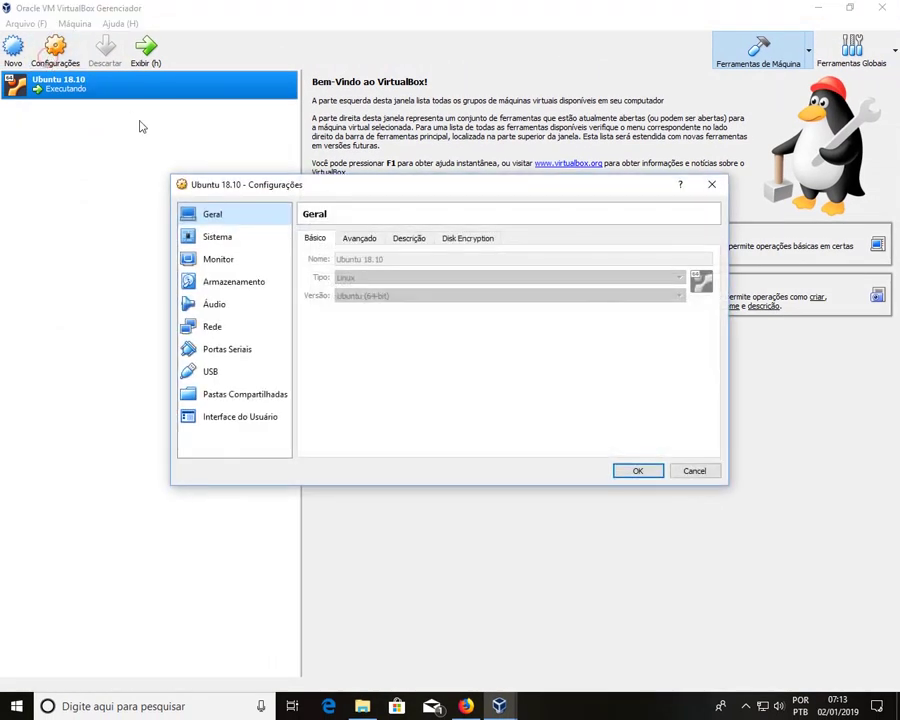
{"action": "left_click", "coordinate": [220, 238]}
{"action": "left_click", "coordinate": [245, 282]}
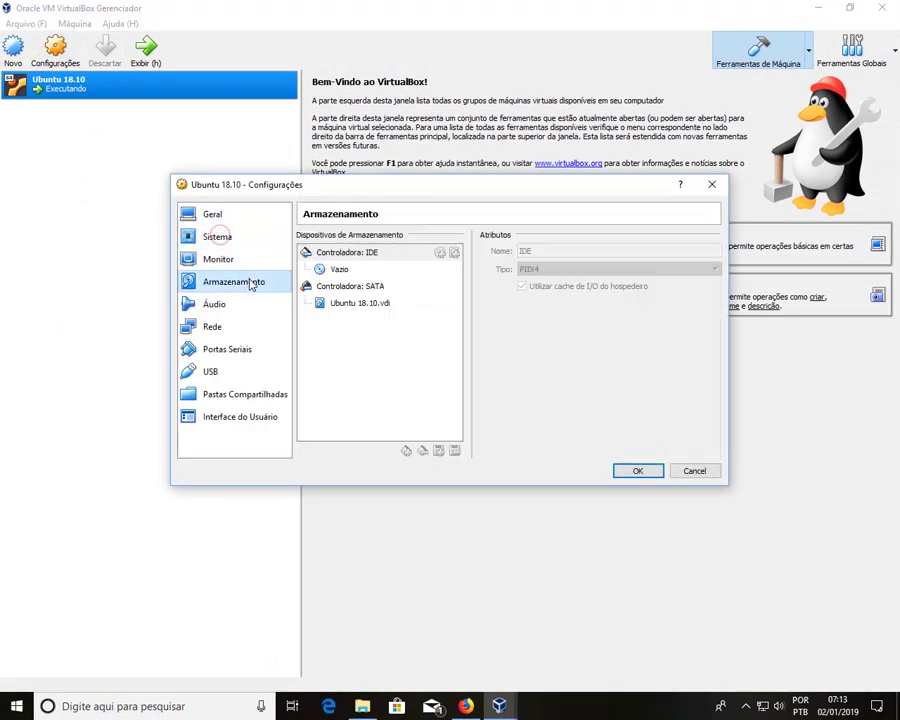
{"action": "left_click", "coordinate": [362, 271]}
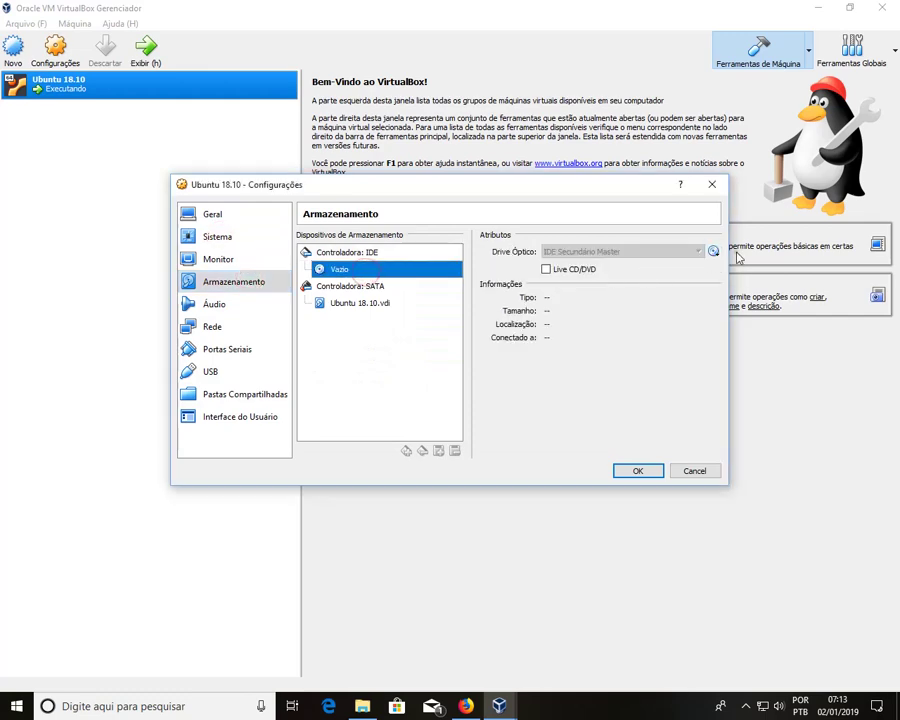
{"action": "left_click", "coordinate": [714, 252]}
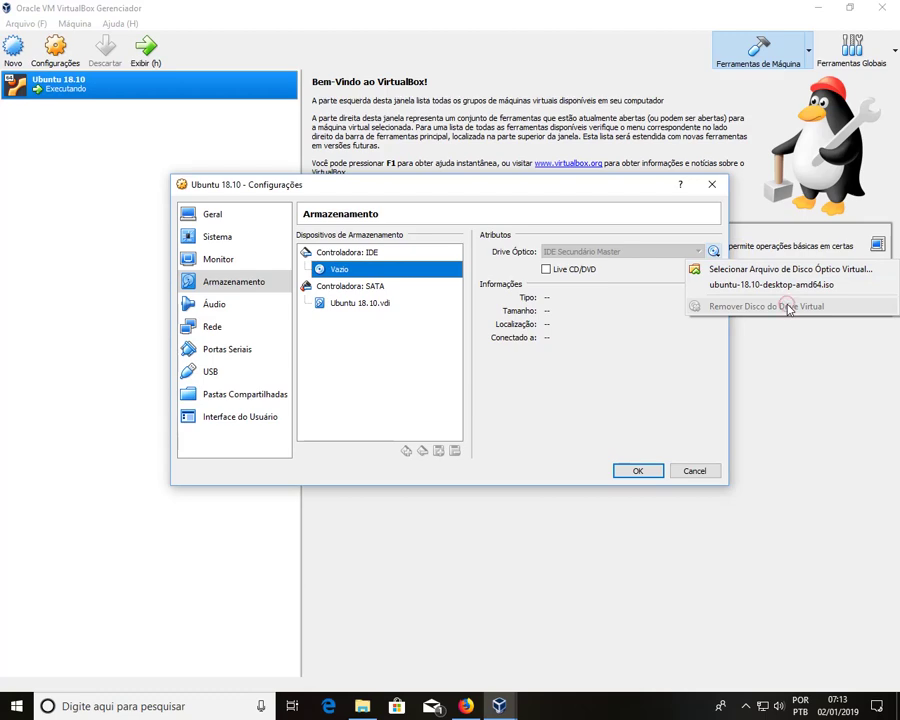
{"action": "left_click", "coordinate": [663, 378]}
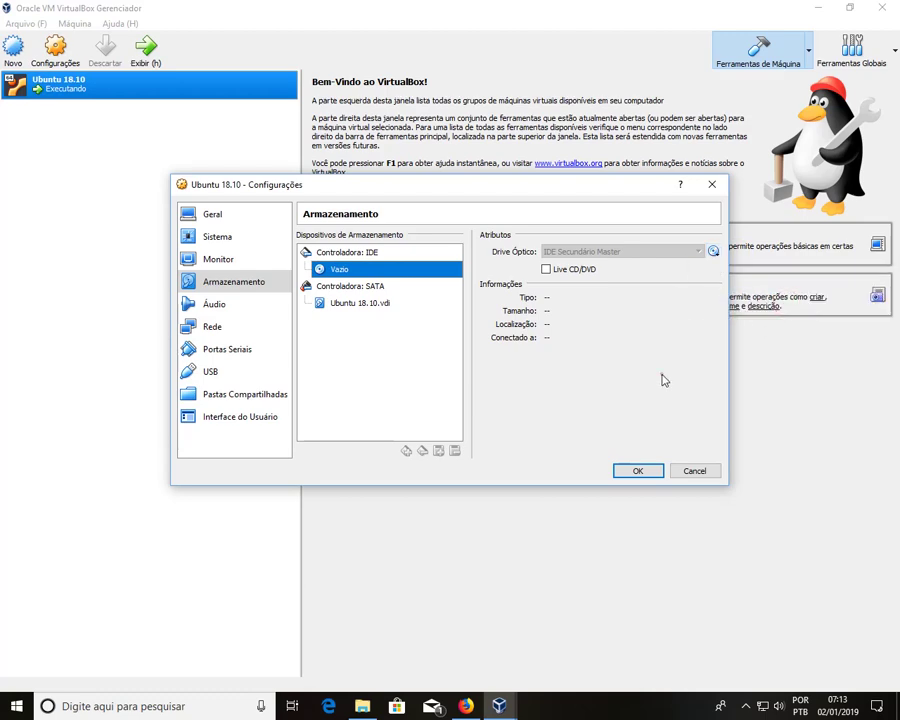
{"action": "left_click", "coordinate": [701, 471]}
Step: Power off the running Ubuntu 18.10 VM by closing its window with Desligar a máquina
{"action": "mouse_move", "coordinate": [499, 706]}
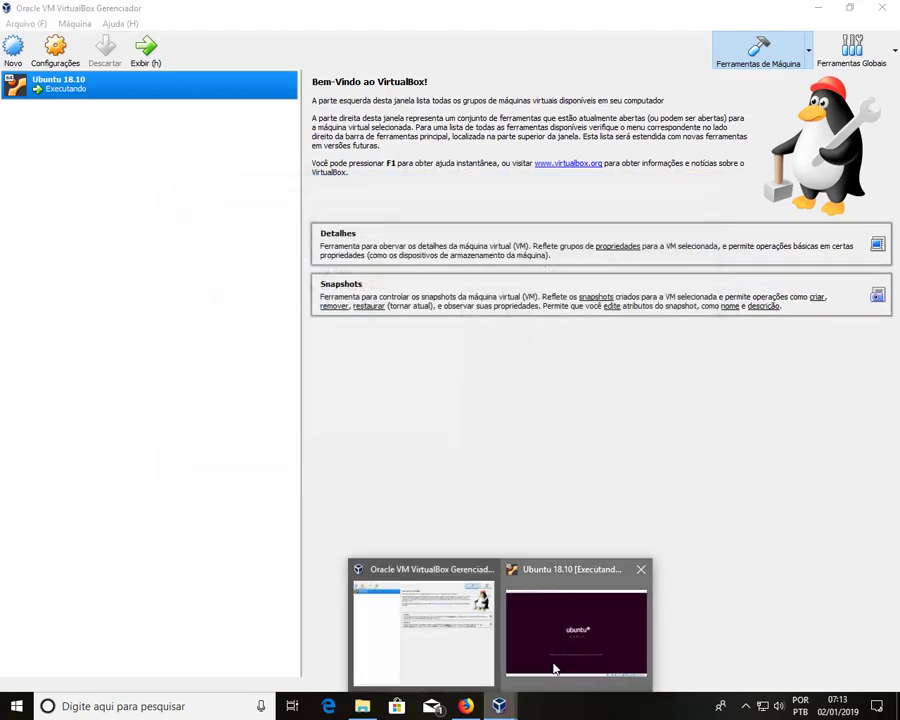
{"action": "left_click", "coordinate": [552, 665]}
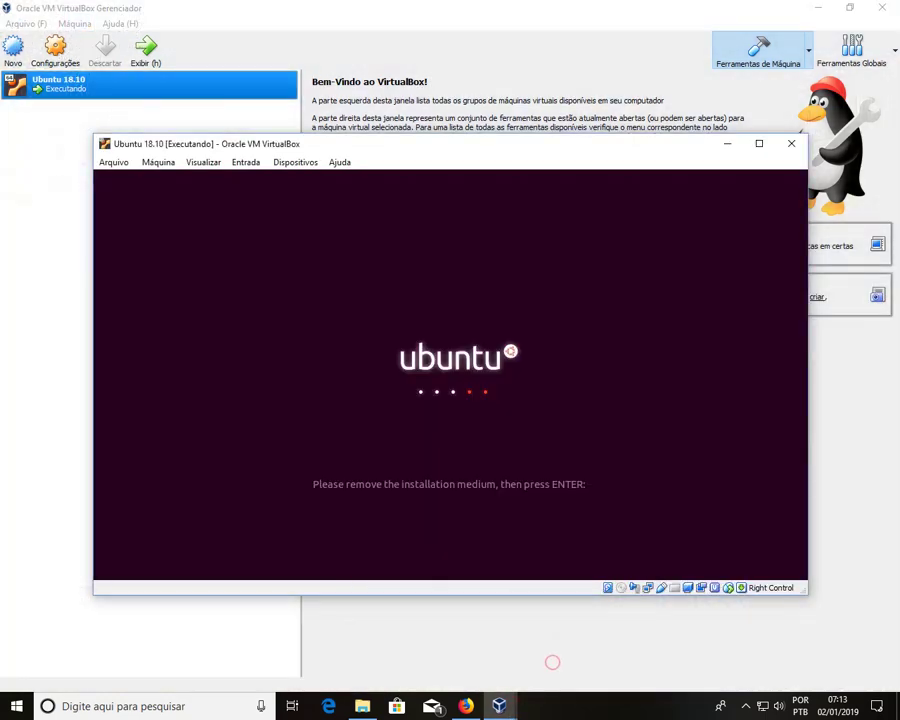
{"action": "left_click", "coordinate": [791, 143]}
{"action": "left_click", "coordinate": [462, 387]}
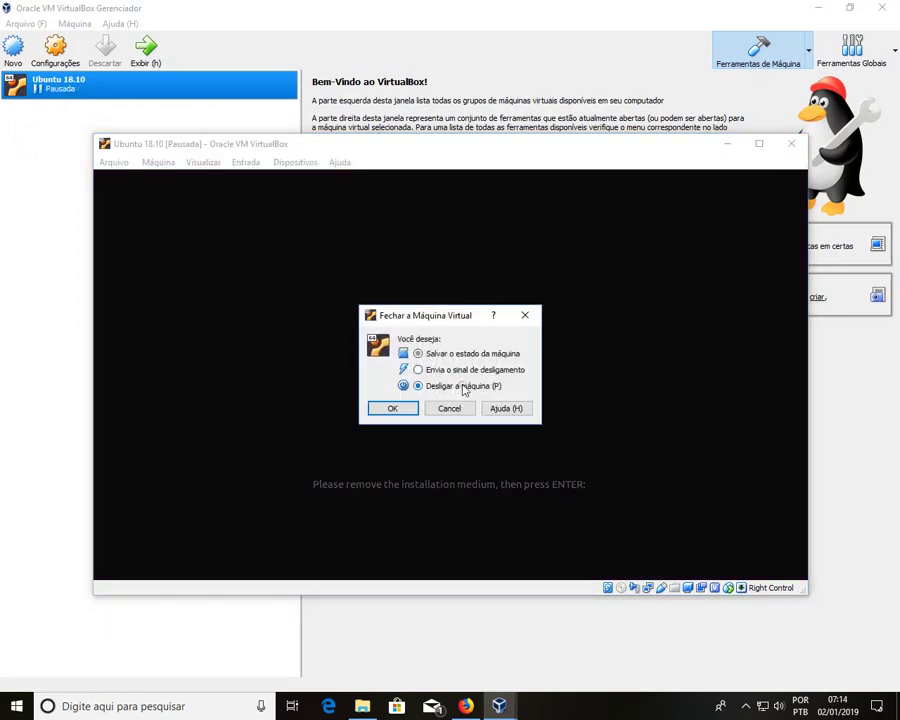
{"action": "left_click", "coordinate": [388, 410]}
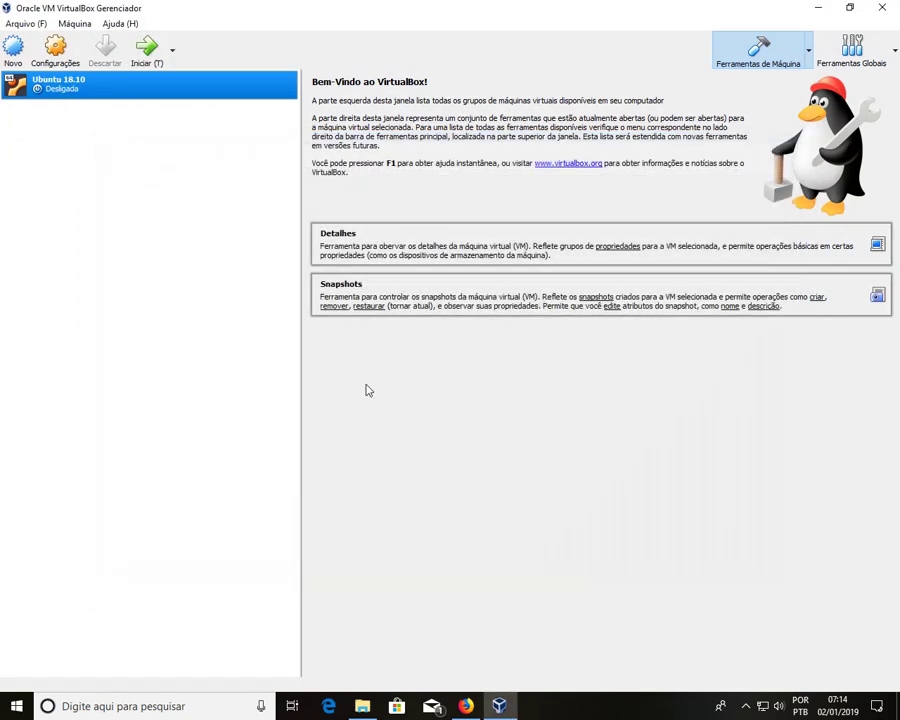
Step: Confirm the optical drive is Vazio in Armazenamento and start the Ubuntu 18.10 VM
{"action": "left_click", "coordinate": [56, 50]}
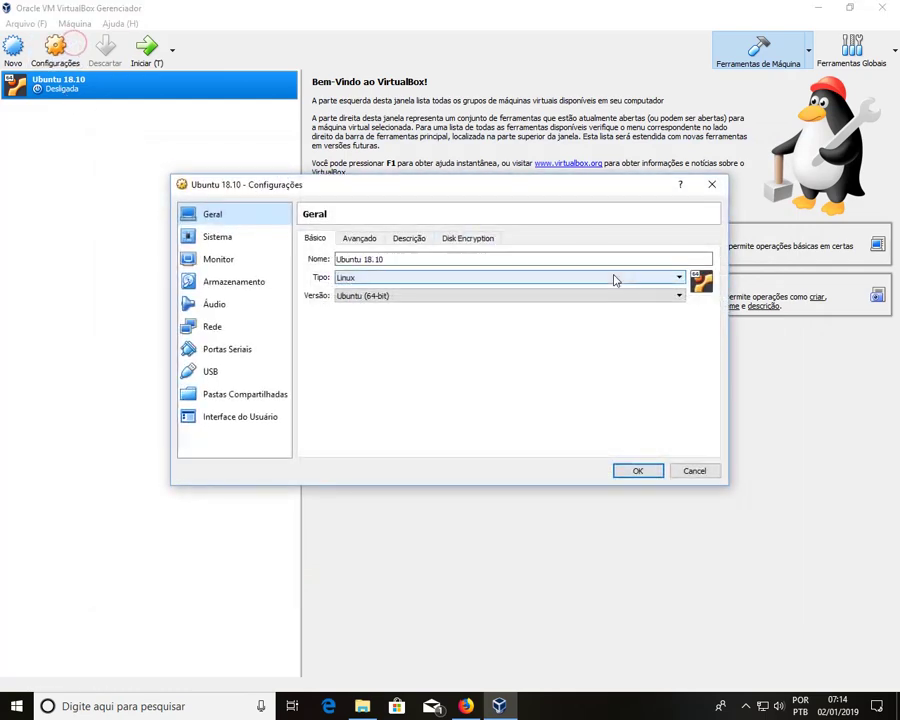
{"action": "left_click", "coordinate": [240, 287]}
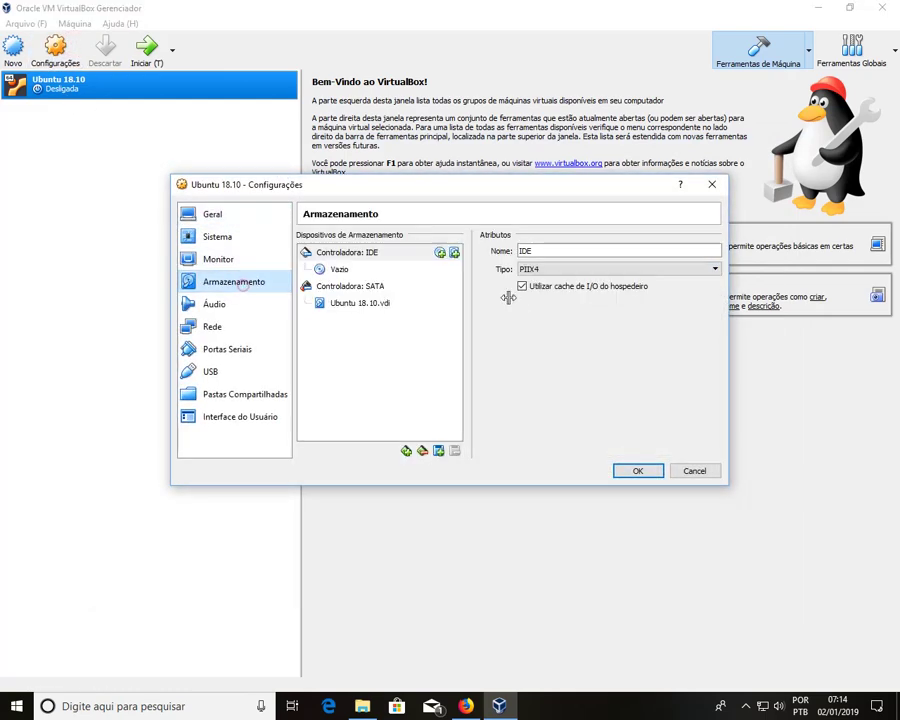
{"action": "left_click", "coordinate": [351, 268]}
{"action": "left_click", "coordinate": [659, 475]}
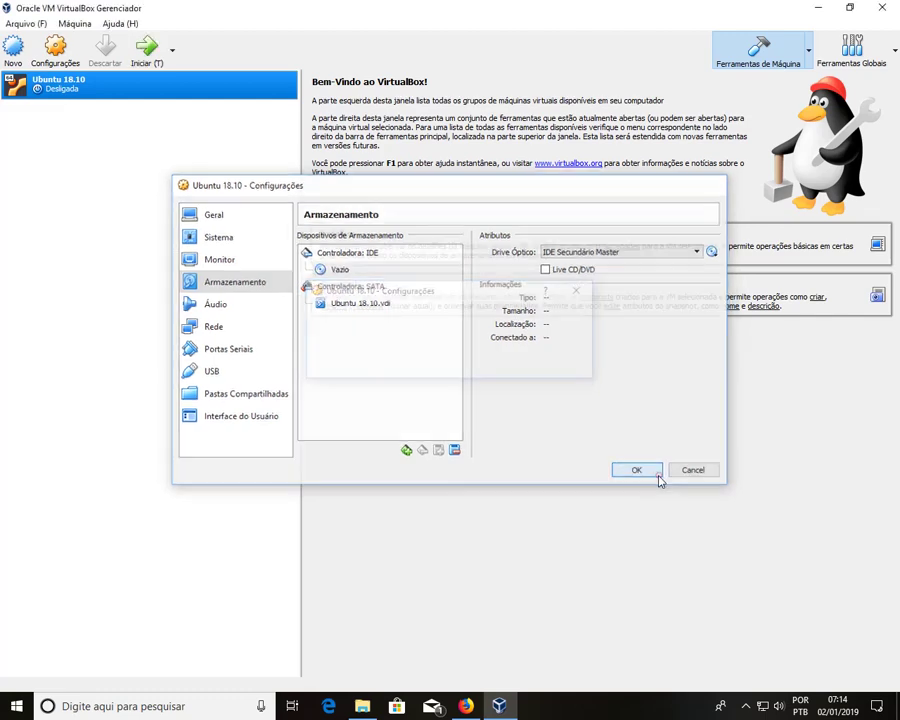
{"action": "left_click", "coordinate": [148, 46]}
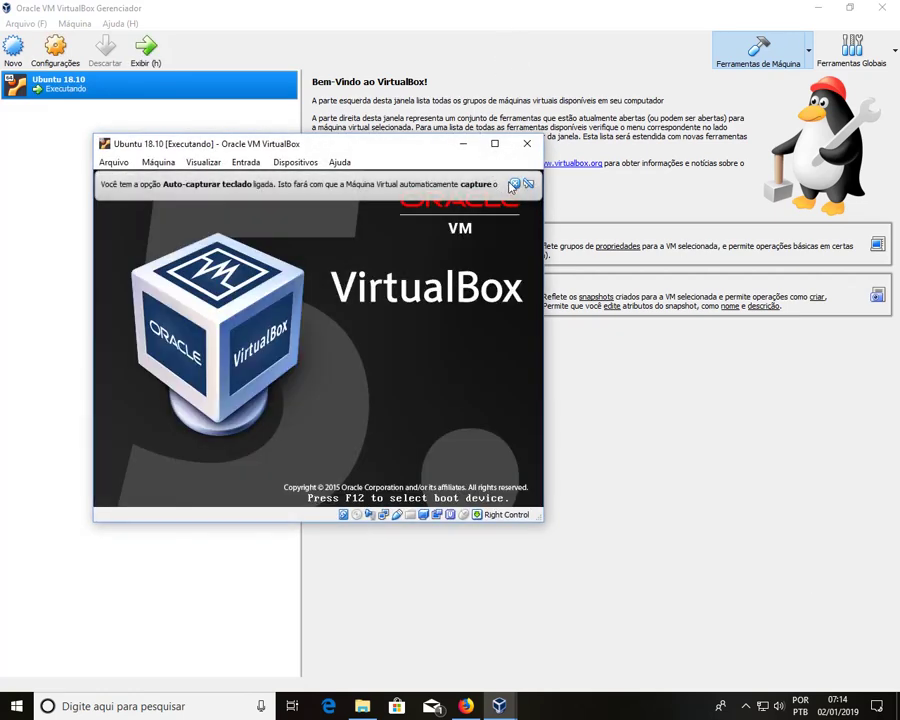
Step: Dismiss the keyboard auto-capture and mouse-integration notices, then select the new user at login
{"action": "left_click", "coordinate": [514, 184]}
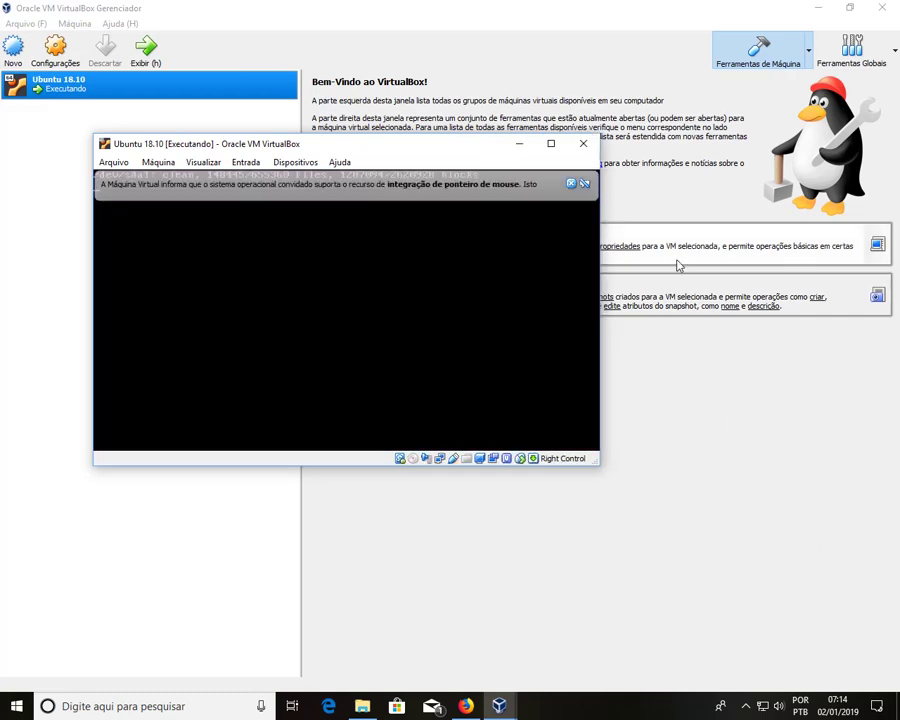
{"action": "left_click", "coordinate": [571, 185]}
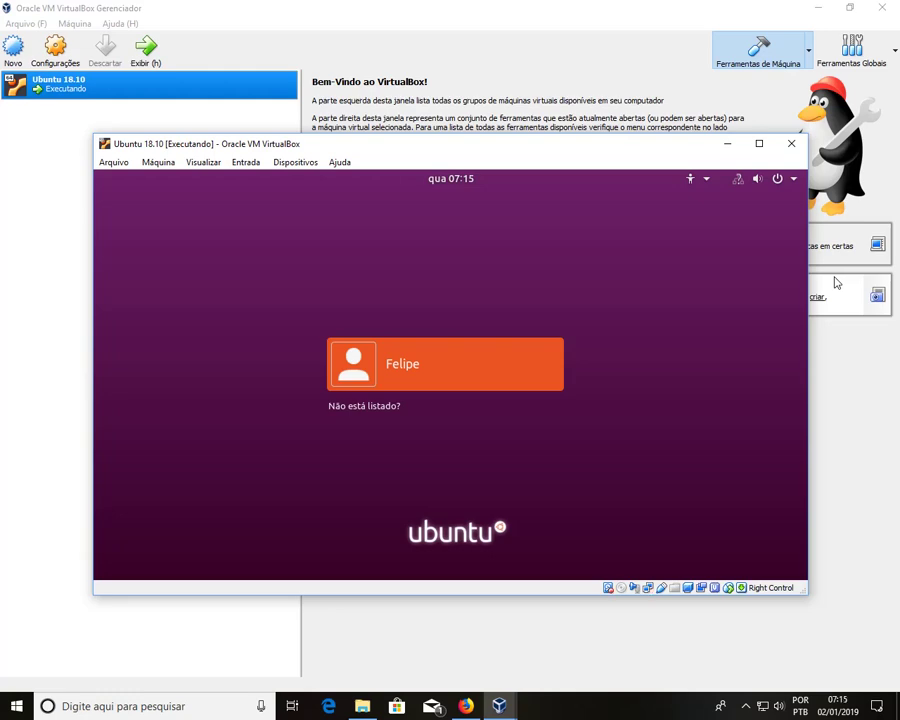
{"action": "left_click", "coordinate": [444, 352]}
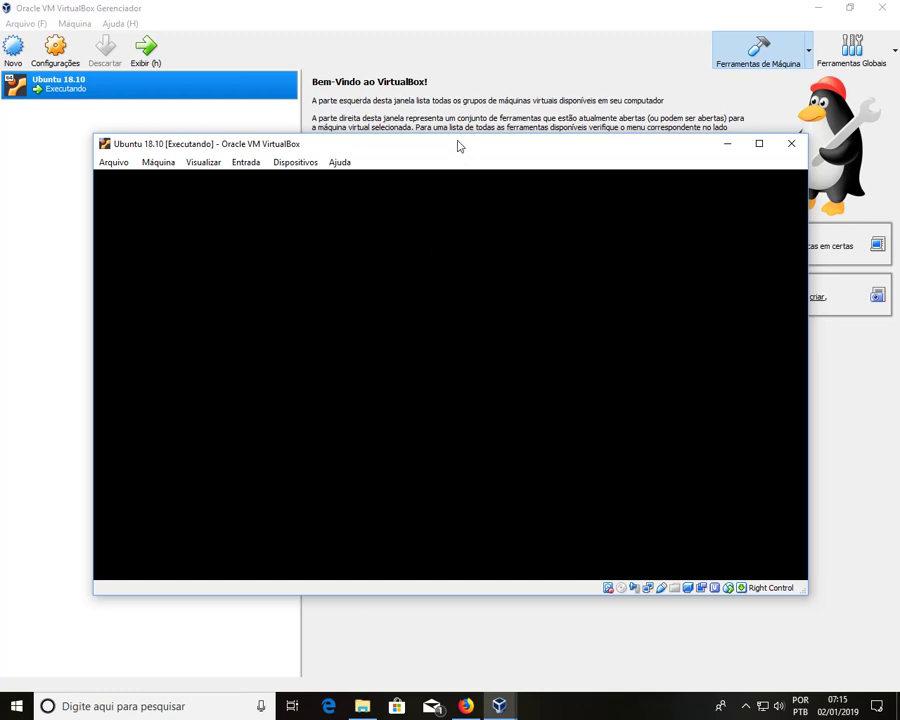
Step: Move the VM window up-left and enlarge it from the corner until the desktop fills it
{"action": "left_click_drag", "start_coordinate": [459, 146], "coordinate": [393, 79]}
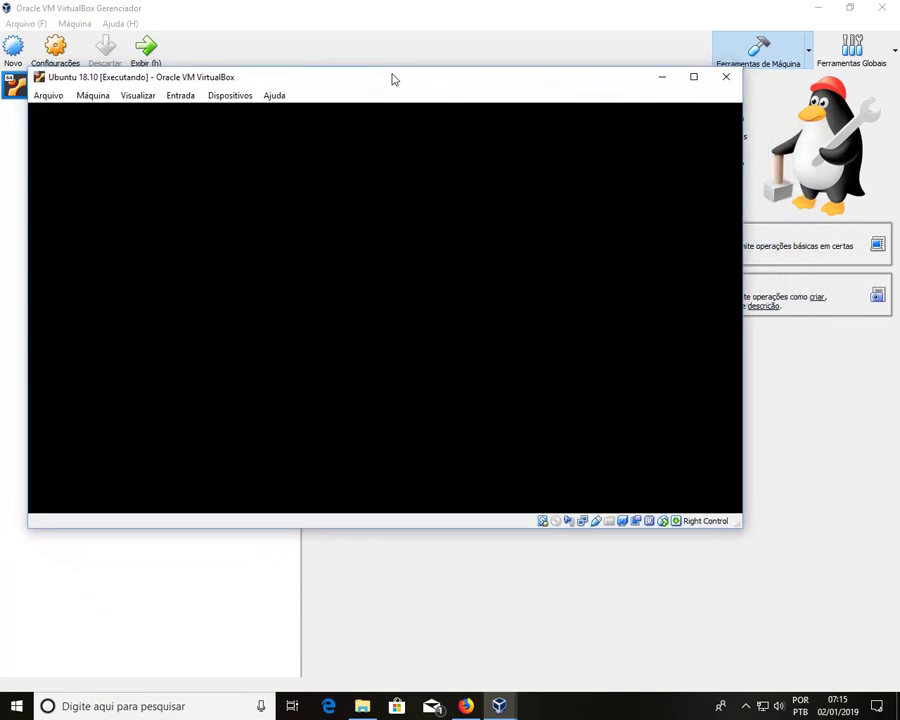
{"action": "left_click_drag", "start_coordinate": [740, 531], "coordinate": [857, 609]}
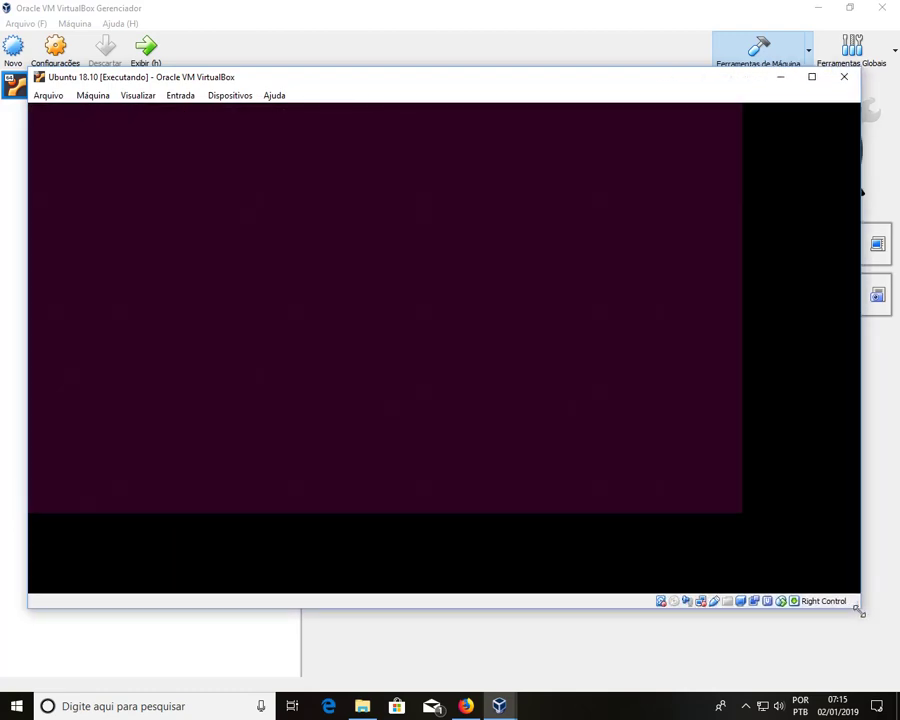
{"action": "left_click_drag", "start_coordinate": [857, 609], "coordinate": [891, 635]}
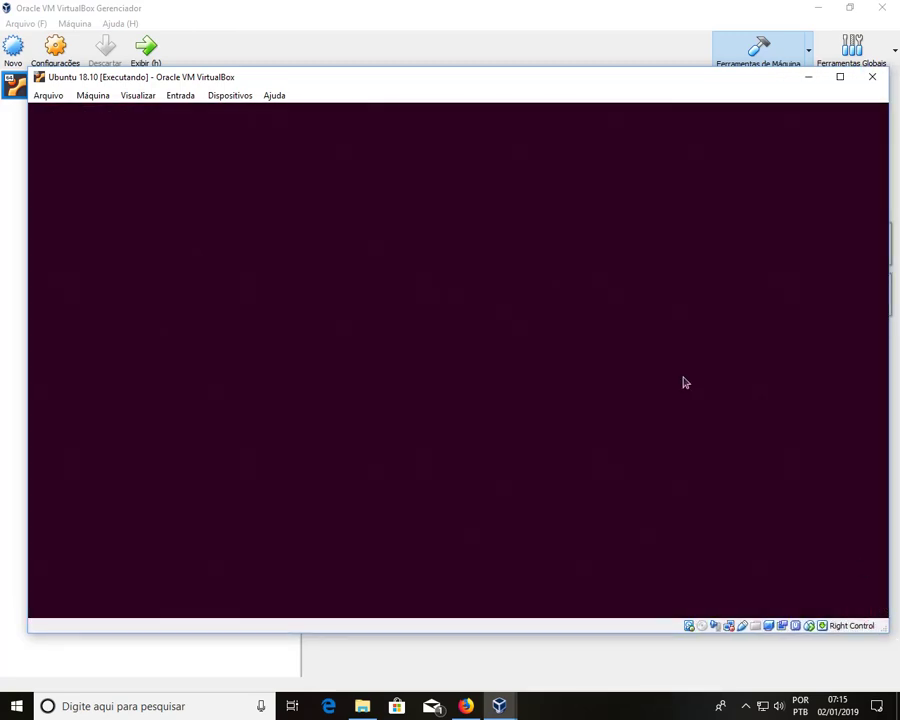
{"action": "left_click_drag", "start_coordinate": [418, 84], "coordinate": [398, 86]}
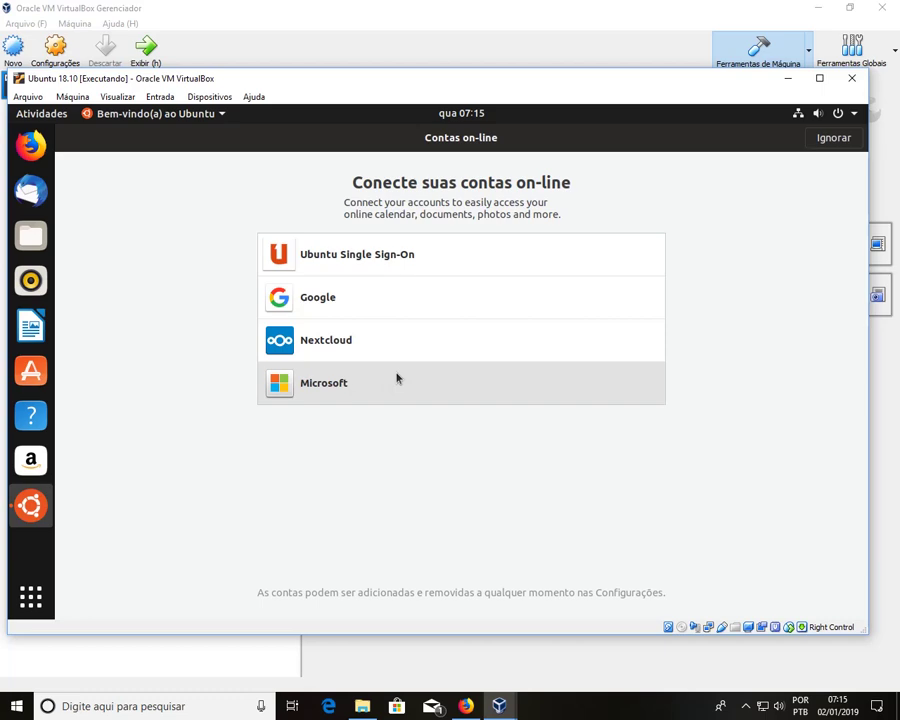
Step: Skip online accounts, choose 'Não enviar informação do sistema', and finish the welcome wizard
{"action": "left_click", "coordinate": [829, 140]}
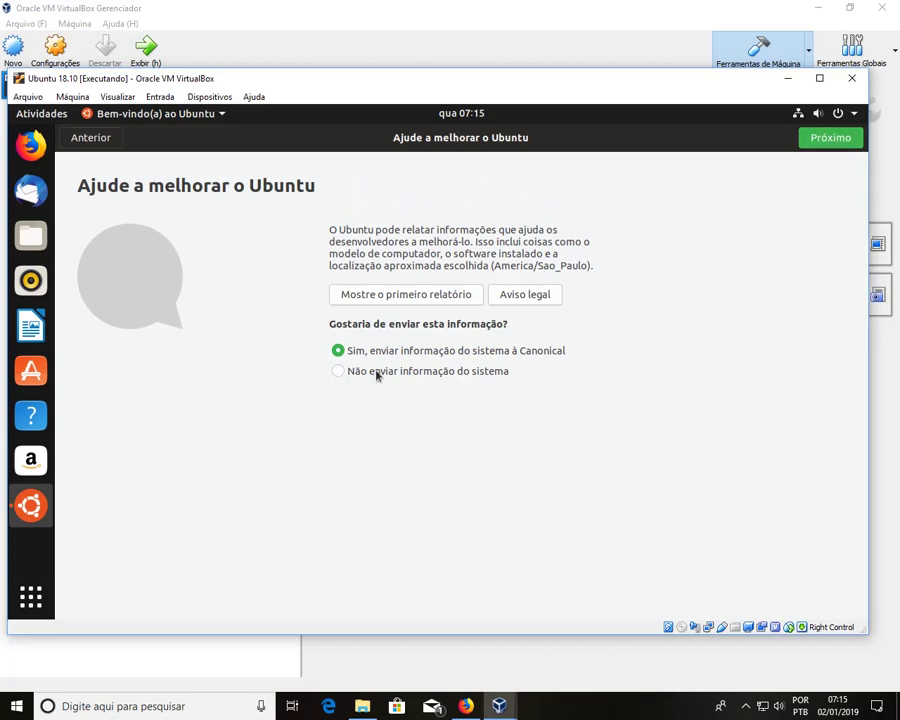
{"action": "left_click", "coordinate": [483, 377]}
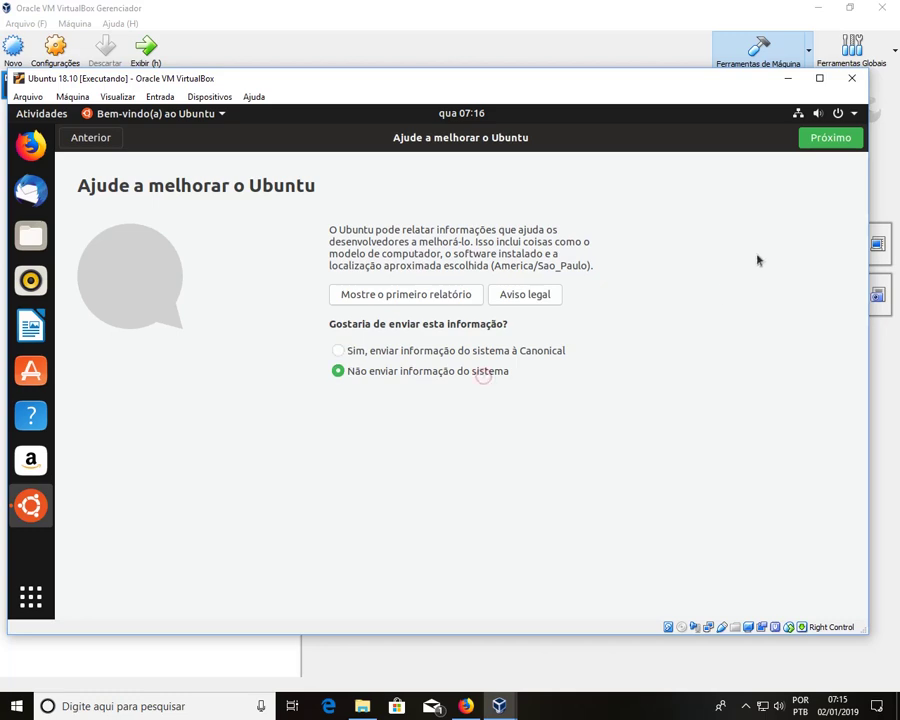
{"action": "left_click", "coordinate": [830, 139]}
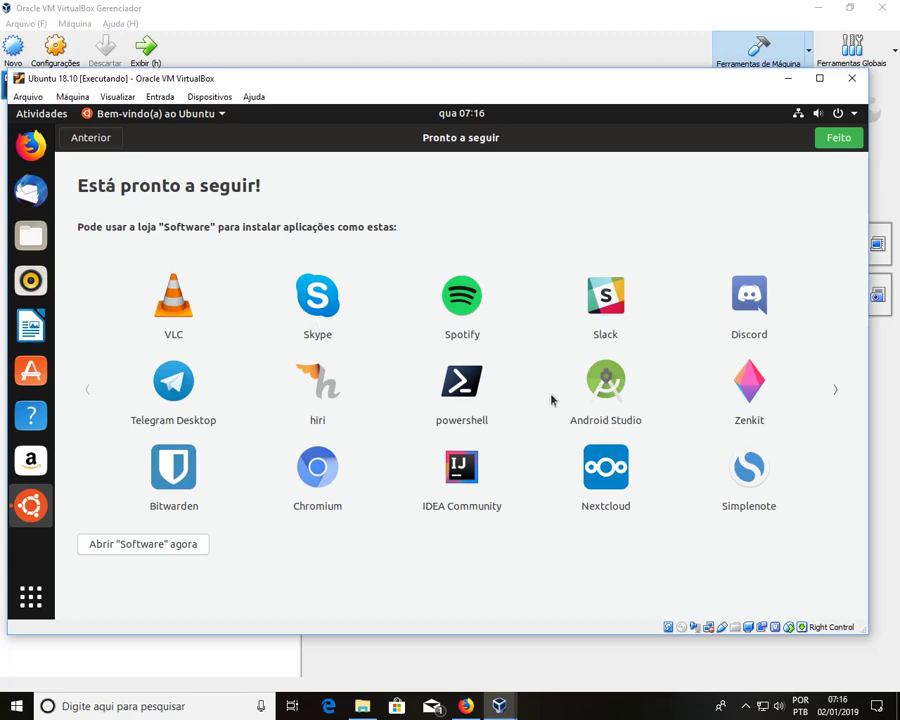
{"action": "left_click", "coordinate": [831, 139]}
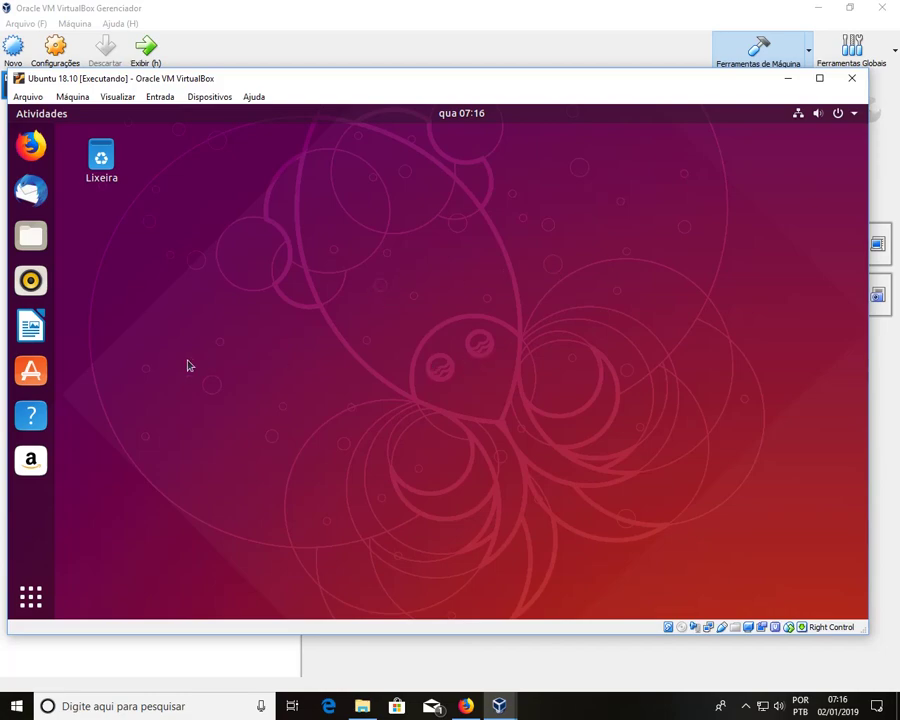
Step: Open Files at the home folder and browse the Imagens and Documentos folders
{"action": "left_click", "coordinate": [42, 245]}
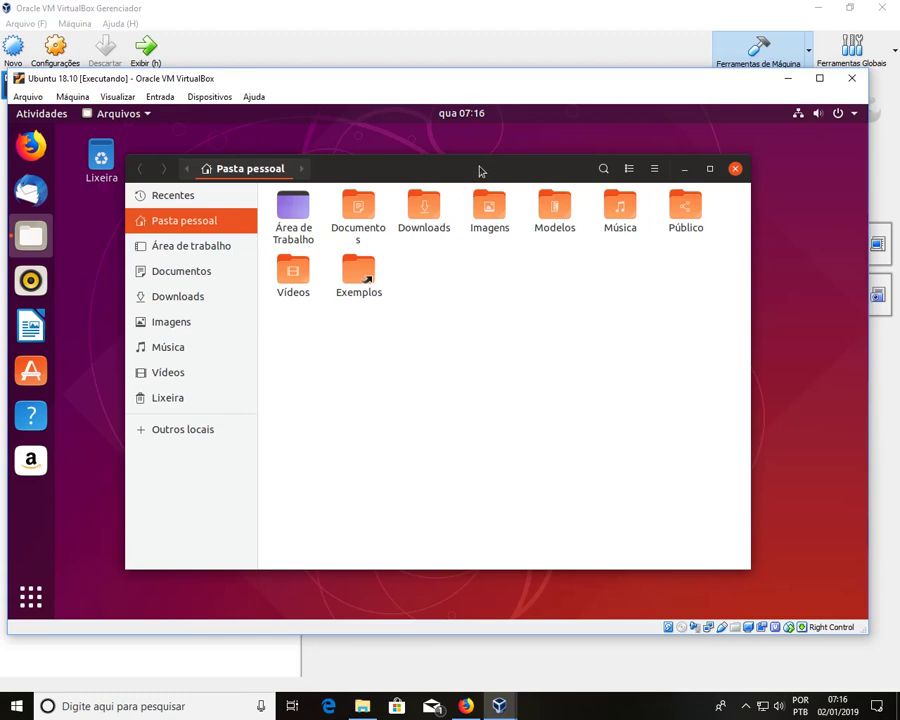
{"action": "left_click_drag", "start_coordinate": [462, 167], "coordinate": [489, 179]}
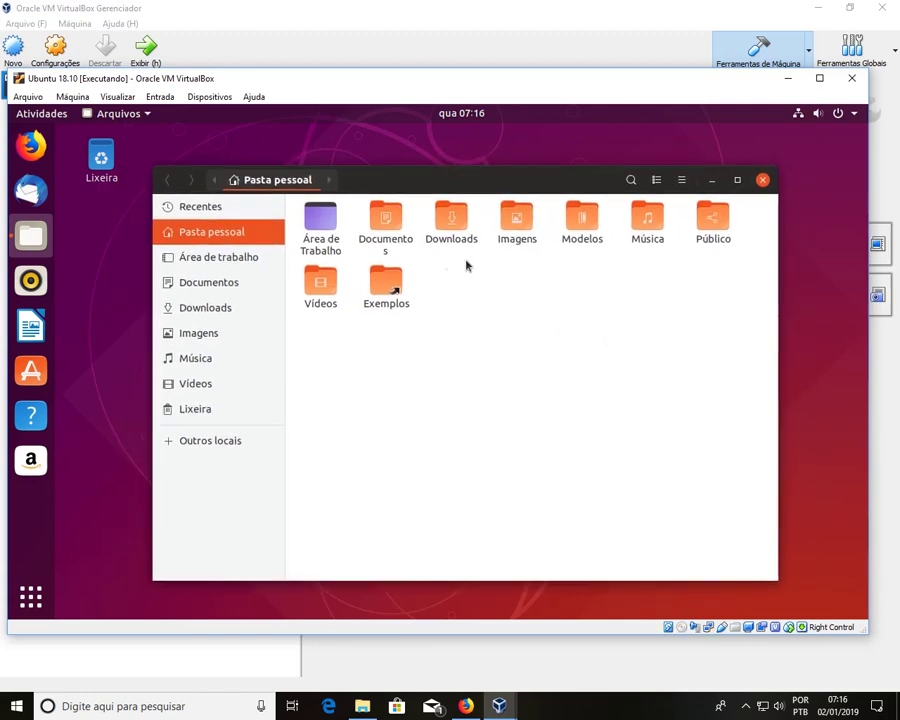
{"action": "left_click", "coordinate": [530, 238]}
{"action": "double_click", "coordinate": [530, 238]}
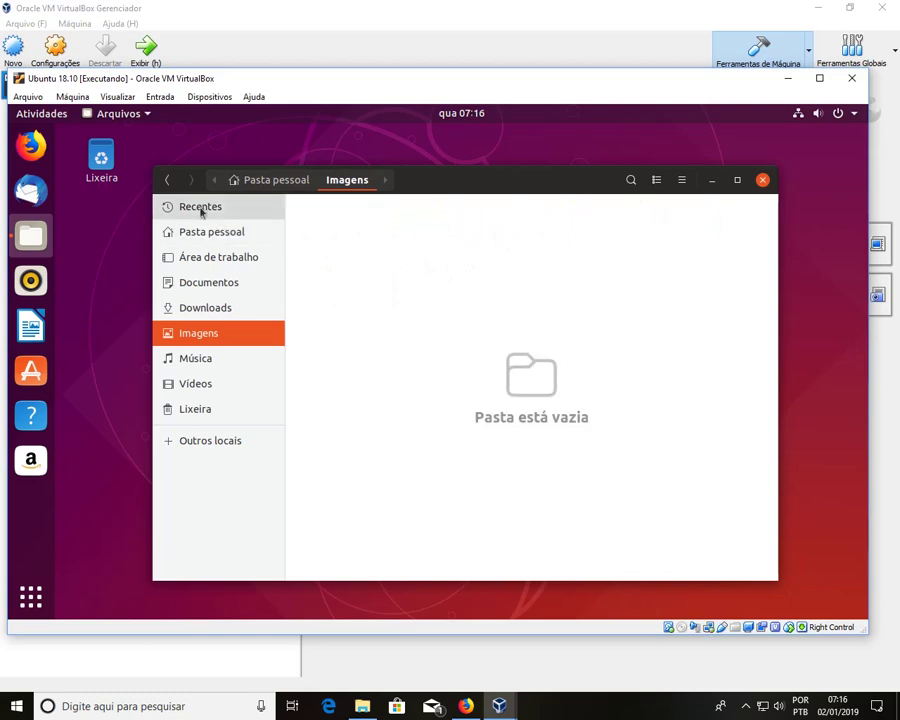
{"action": "left_click", "coordinate": [168, 182]}
{"action": "left_click", "coordinate": [386, 243]}
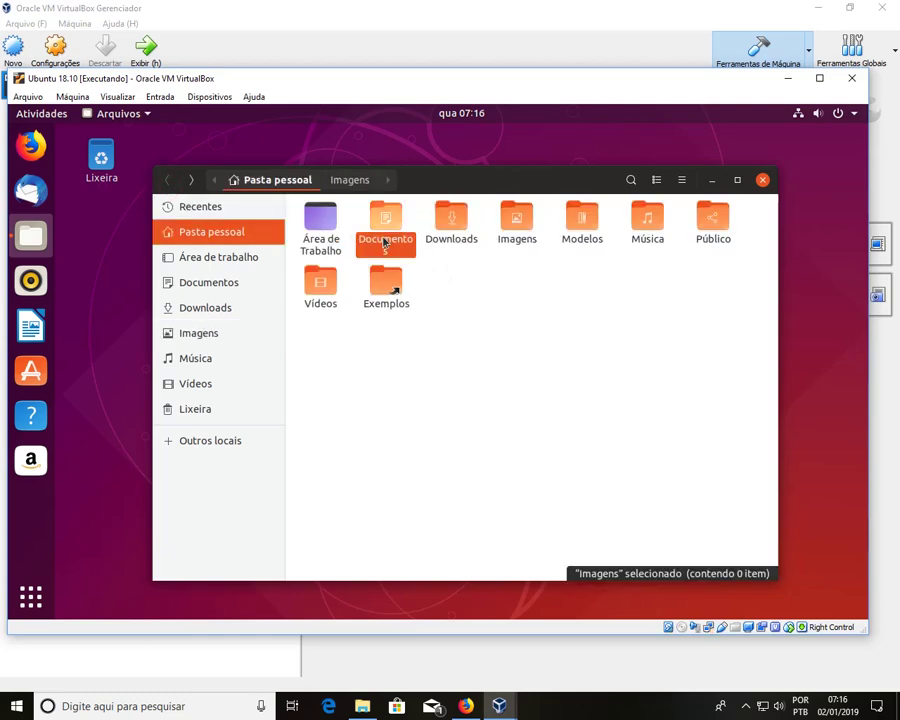
{"action": "double_click", "coordinate": [384, 241]}
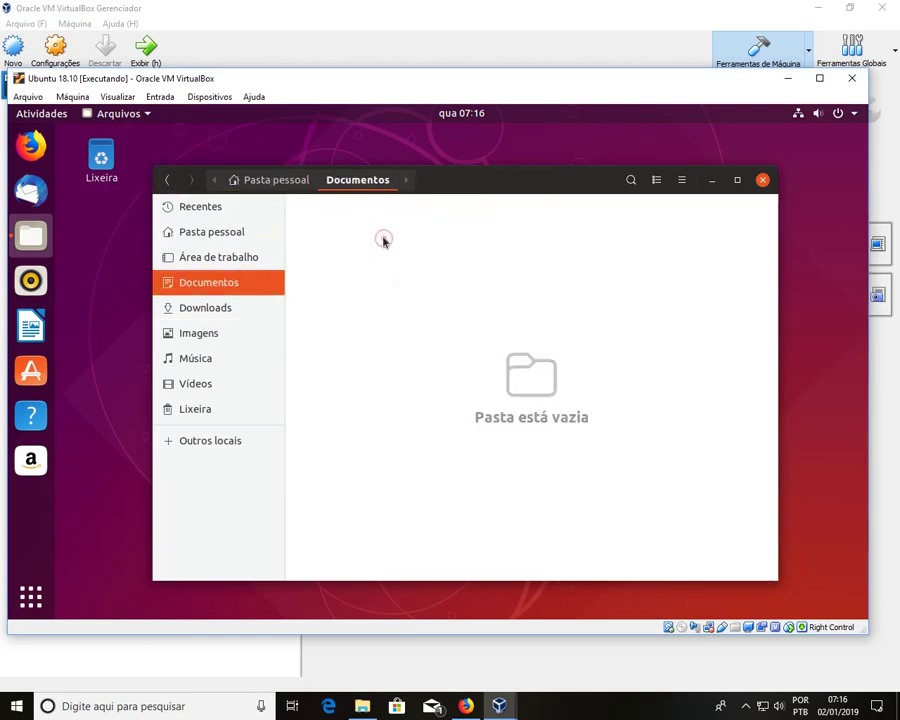
{"action": "left_click", "coordinate": [167, 181]}
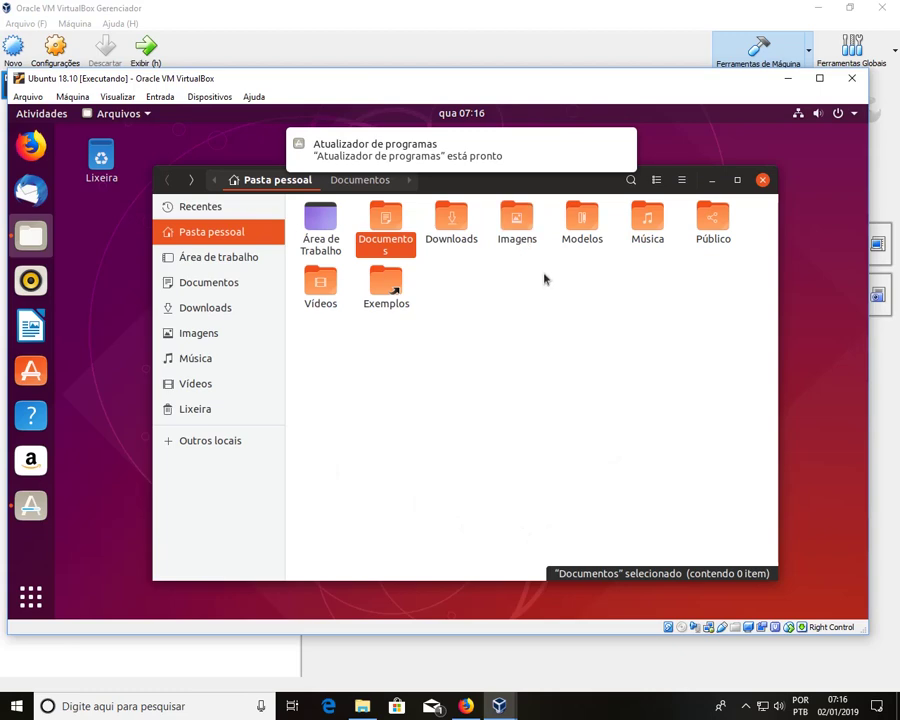
Step: Open the Software Updater from its notification and choose 'Lembre-me mais tarde'
{"action": "mouse_move", "coordinate": [508, 155]}
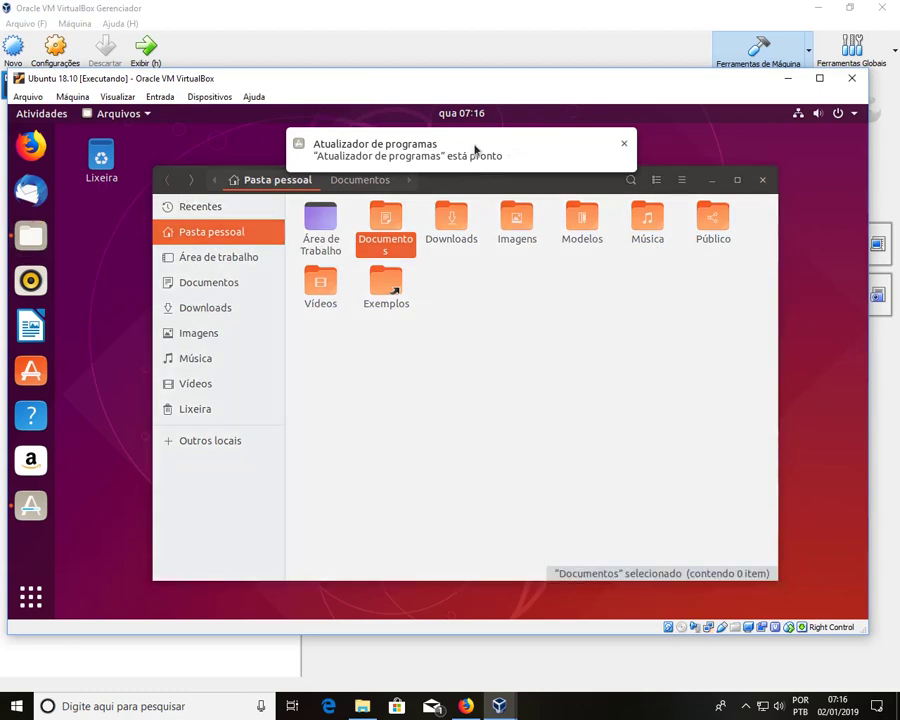
{"action": "left_click", "coordinate": [475, 148]}
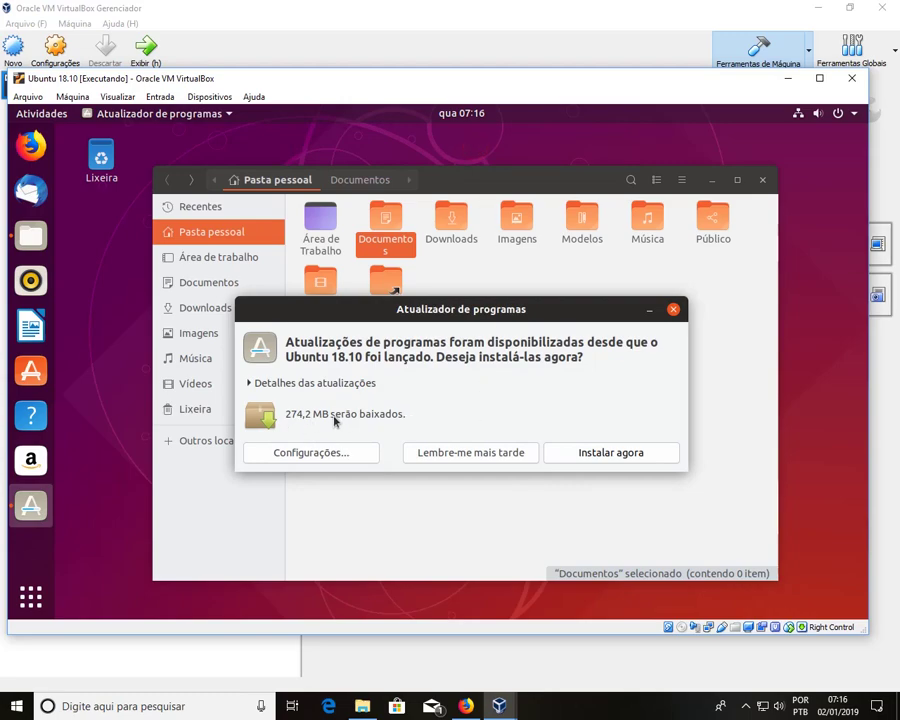
{"action": "left_click_drag", "start_coordinate": [532, 320], "coordinate": [512, 284]}
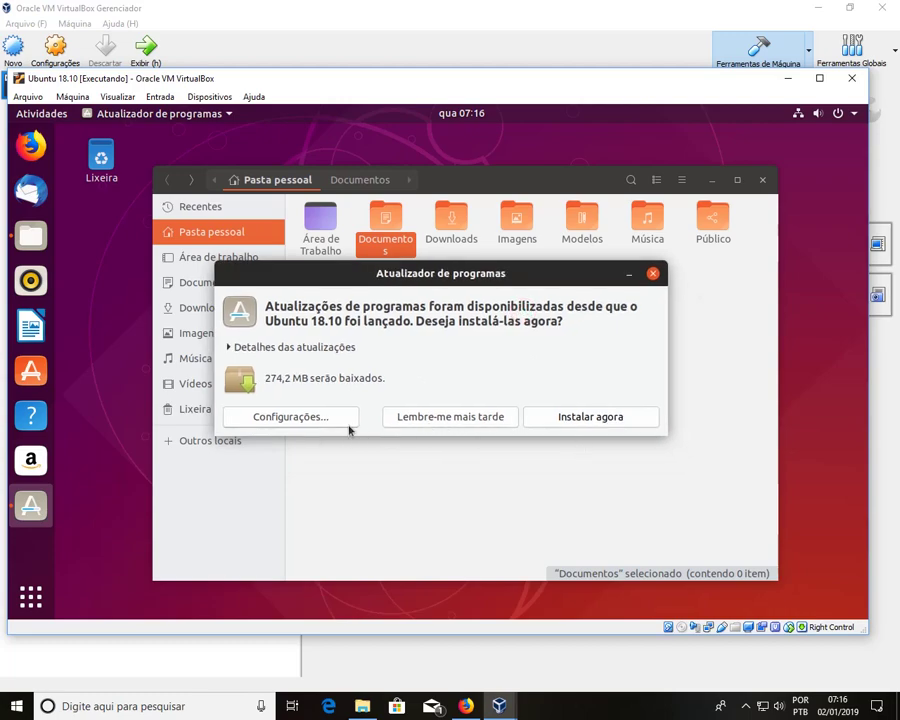
{"action": "left_click", "coordinate": [484, 416]}
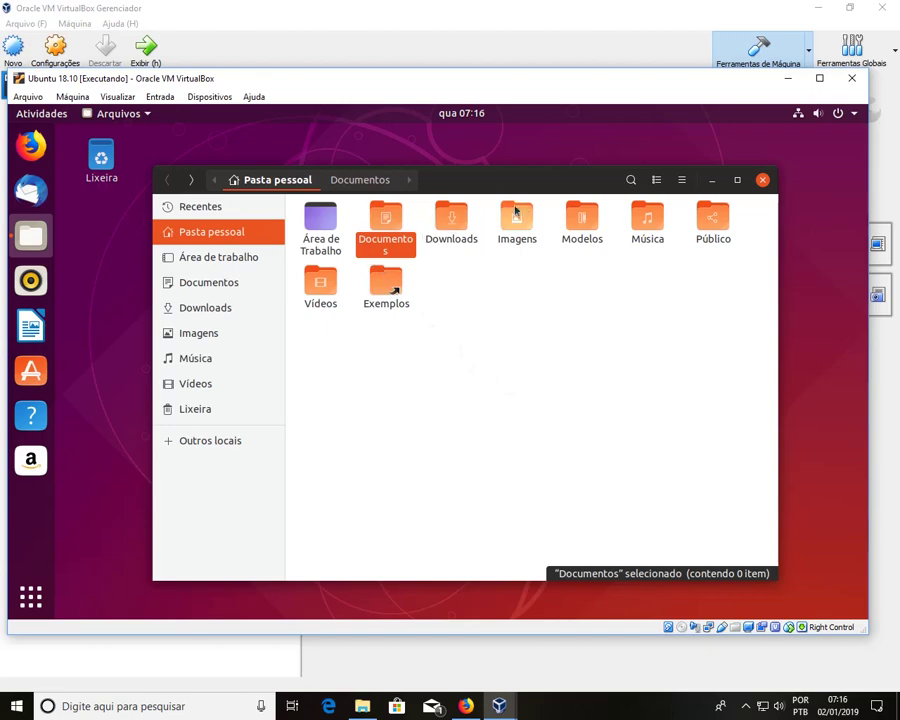
Step: Browse the Área de Trabalho folder, close Files, and show the full application list
{"action": "mouse_move", "coordinate": [563, 194]}
{"action": "left_mouse_down"}
{"action": "mouse_move", "coordinate": [619, 223]}
{"action": "mouse_move", "coordinate": [573, 193]}
{"action": "left_mouse_up"}
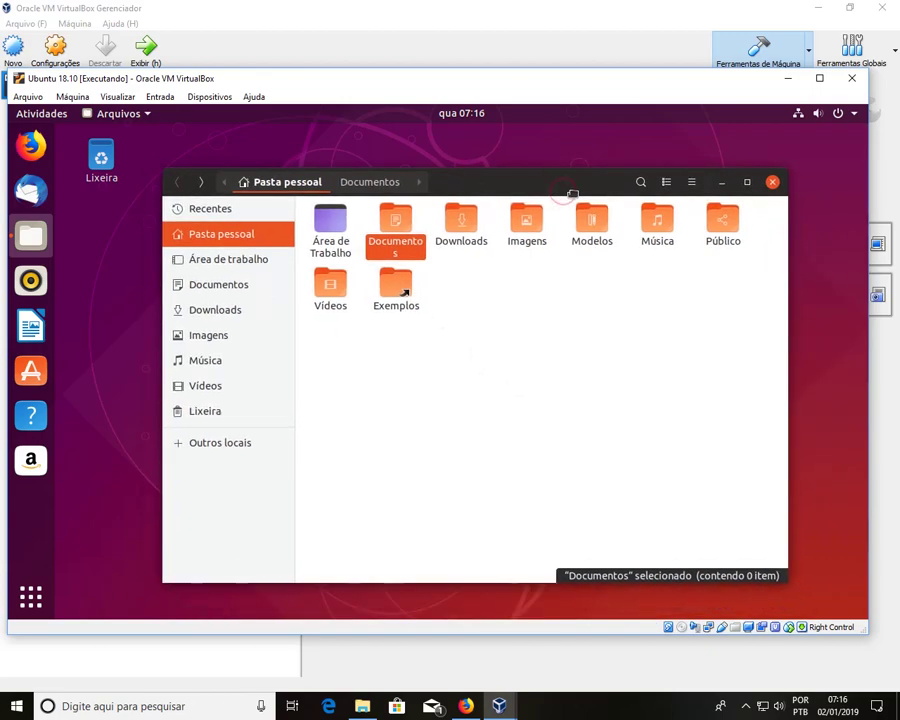
{"action": "left_click", "coordinate": [730, 188]}
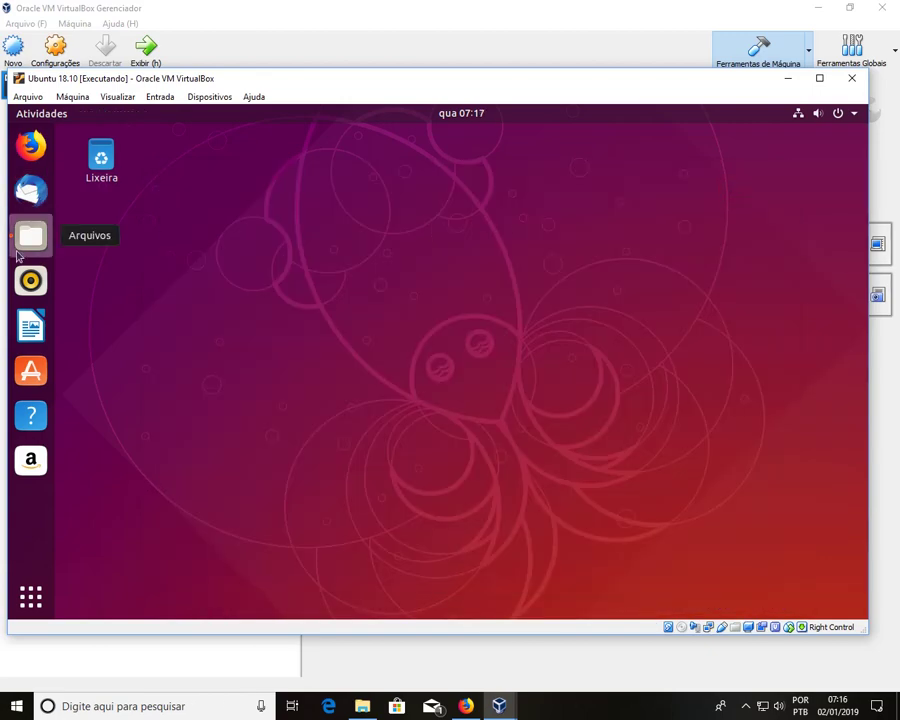
{"action": "left_click", "coordinate": [17, 254]}
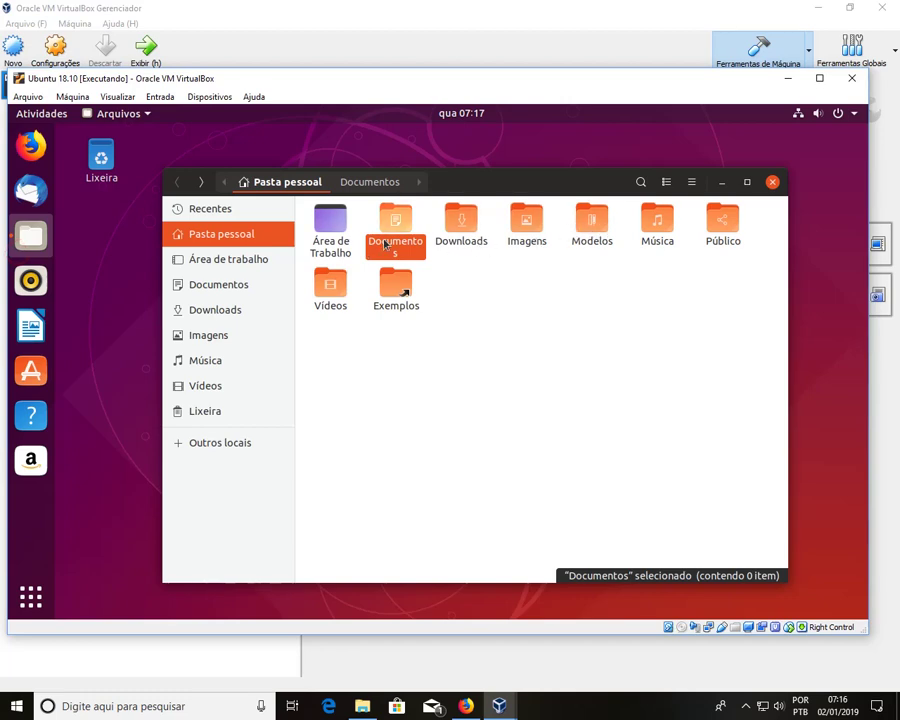
{"action": "left_click", "coordinate": [348, 232]}
{"action": "double_click", "coordinate": [342, 228]}
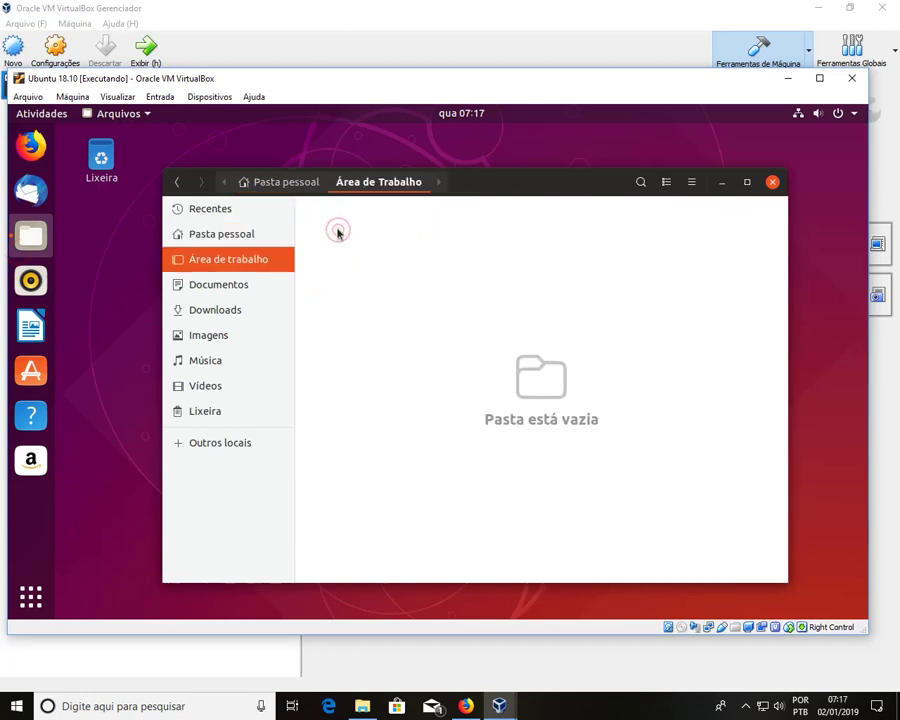
{"action": "left_click", "coordinate": [177, 181]}
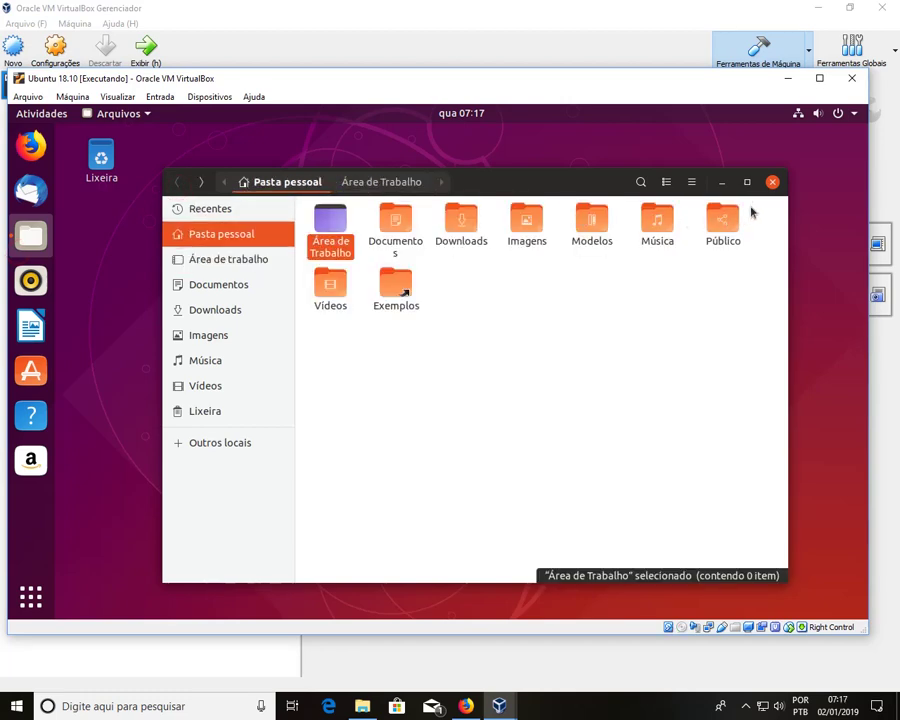
{"action": "left_click", "coordinate": [772, 182]}
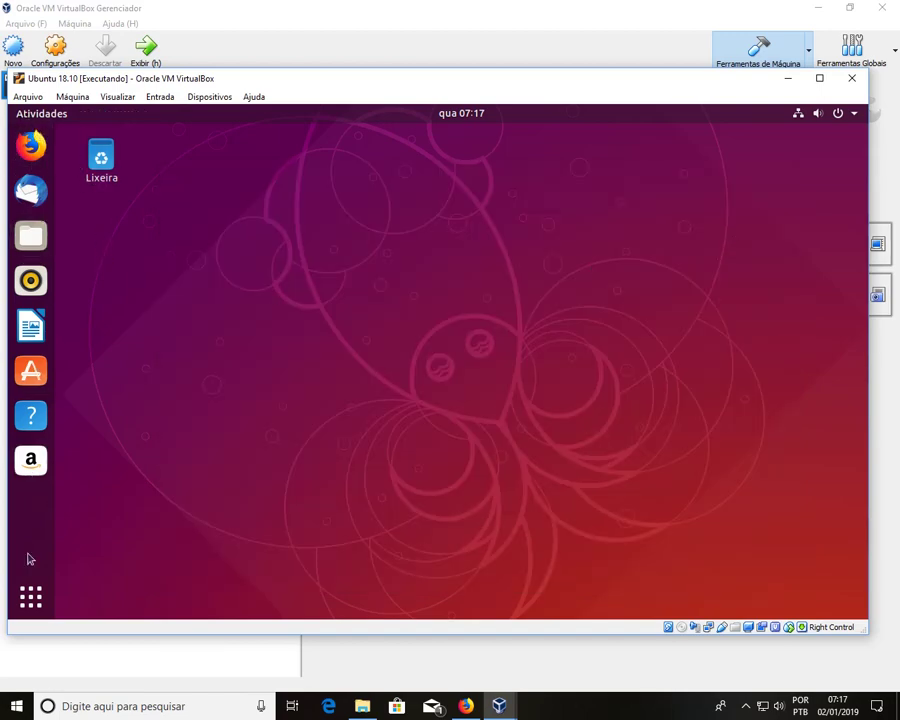
{"action": "left_click", "coordinate": [27, 598]}
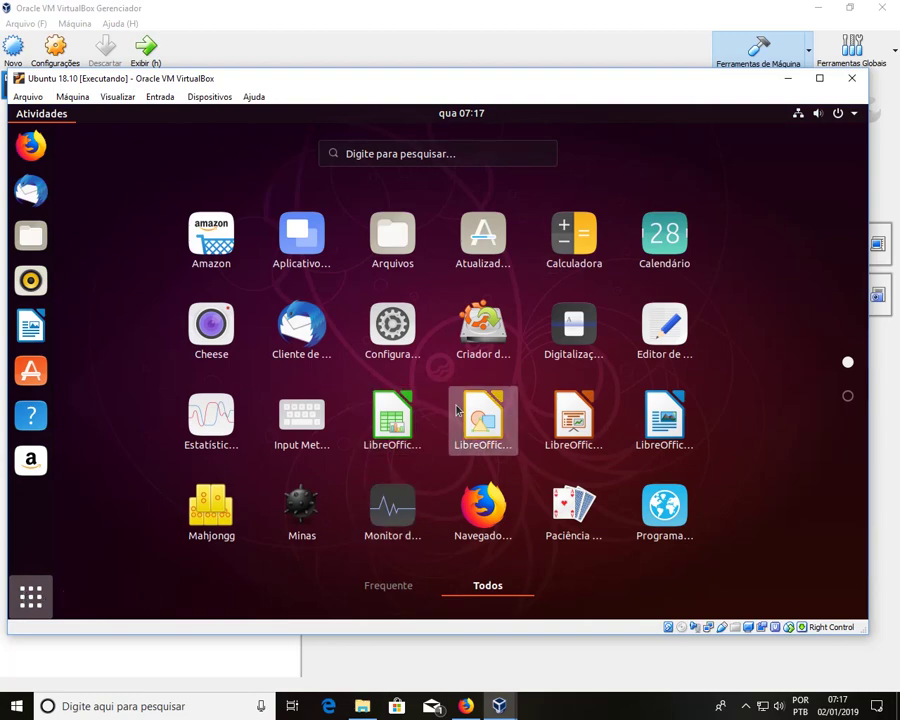
Step: Launch Settings and open the Plano de fundo desktop wallpaper chooser
{"action": "scroll", "coordinate": [450, 412], "scroll_direction": "down", "scroll_amount": 1}
{"action": "scroll", "coordinate": [457, 410], "scroll_direction": "up", "scroll_amount": 1}
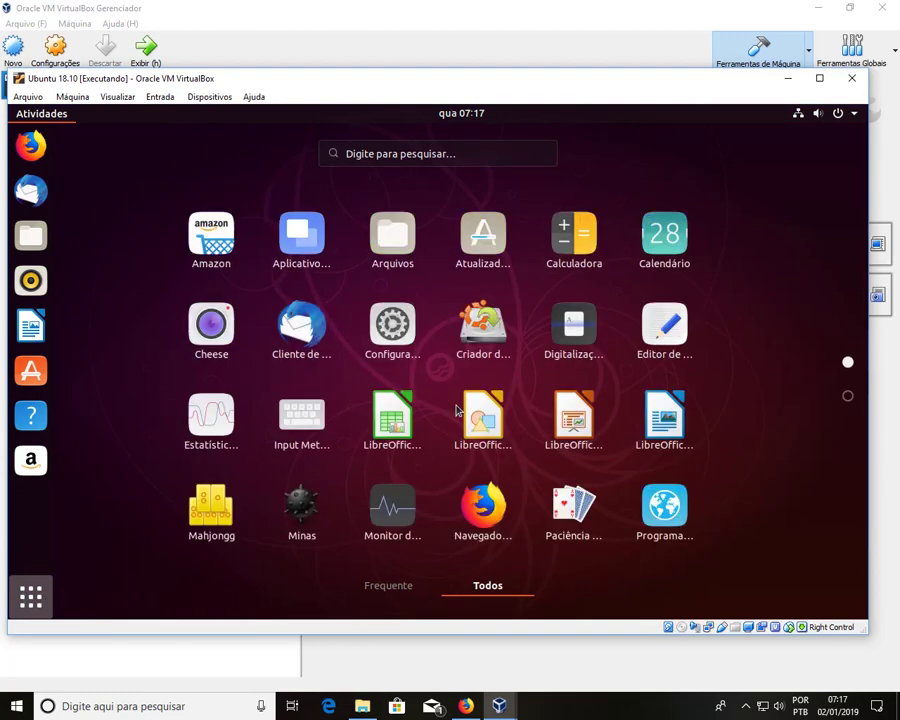
{"action": "left_click", "coordinate": [399, 341]}
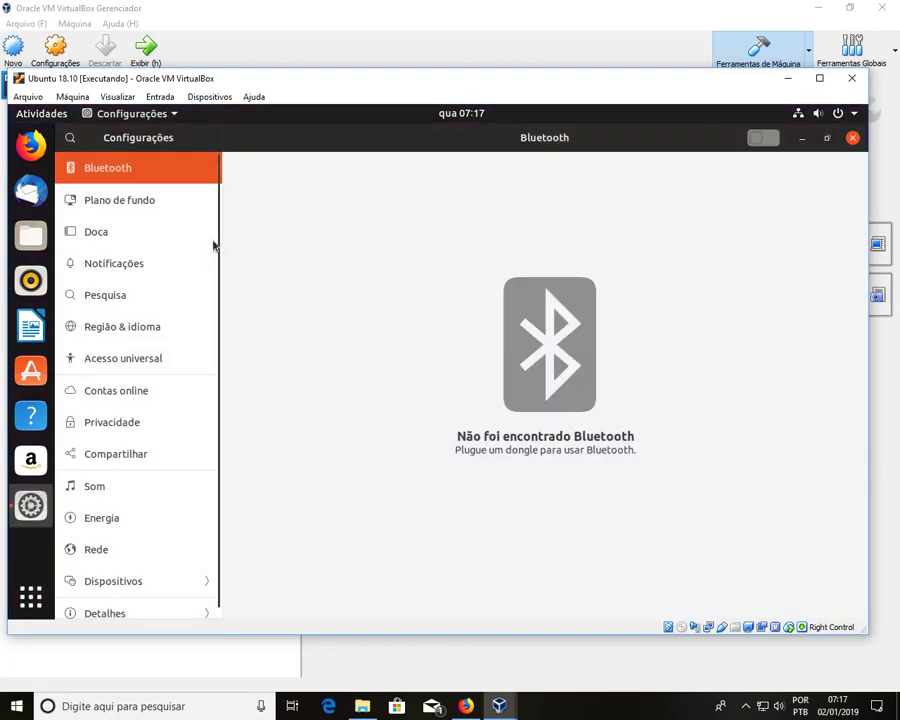
{"action": "left_click", "coordinate": [156, 214]}
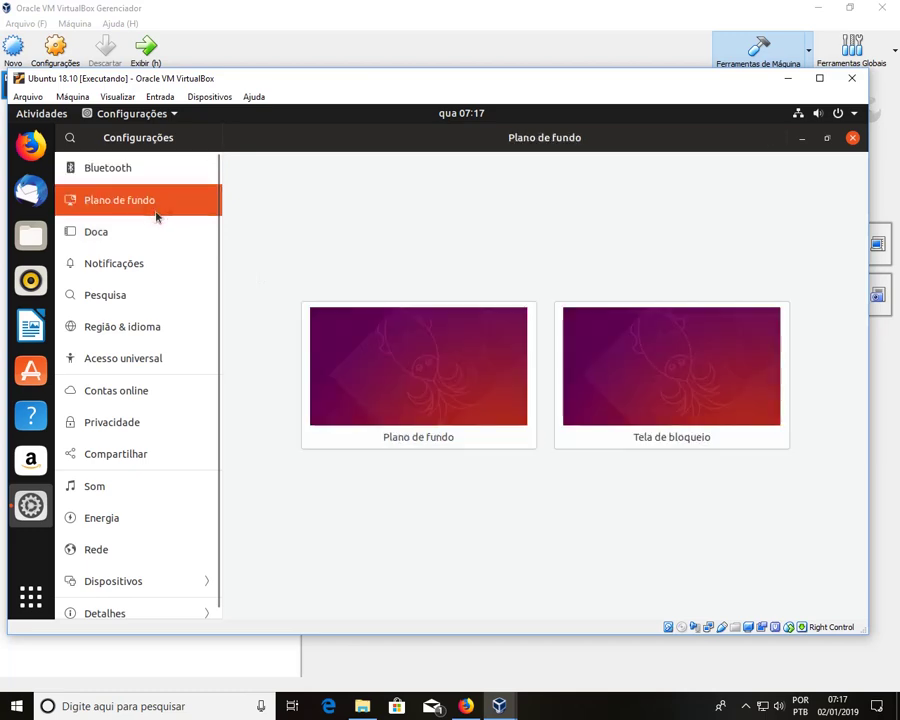
{"action": "left_click", "coordinate": [464, 370]}
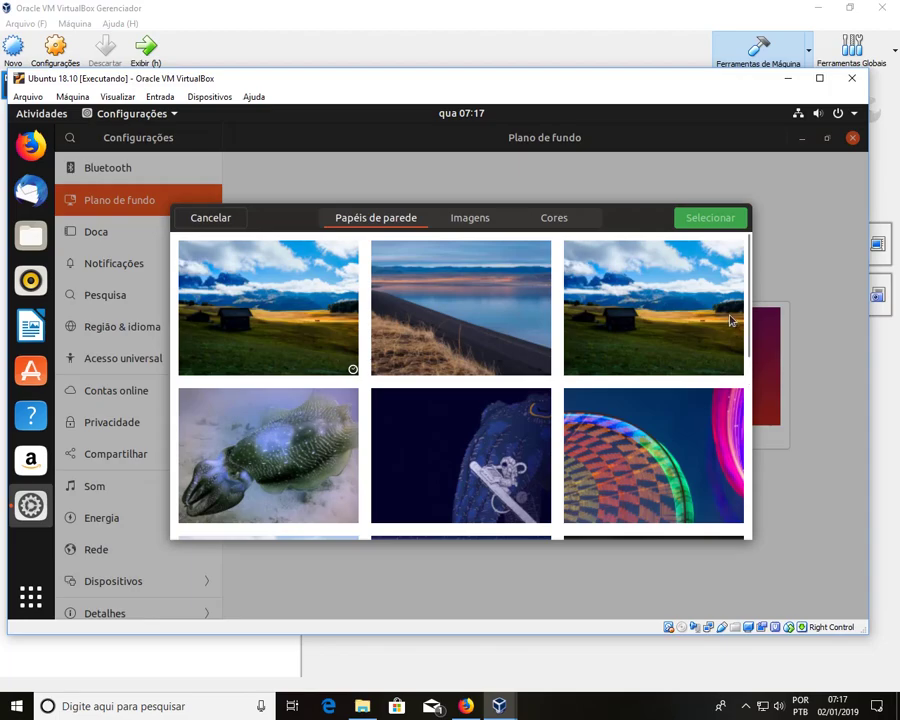
Step: Preview the meadow, lakeside, cuttlefish, astronaut, mountain, starry sky and black-and-white landscape wallpapers
{"action": "scroll", "coordinate": [730, 320], "scroll_direction": "down", "scroll_amount": 6}
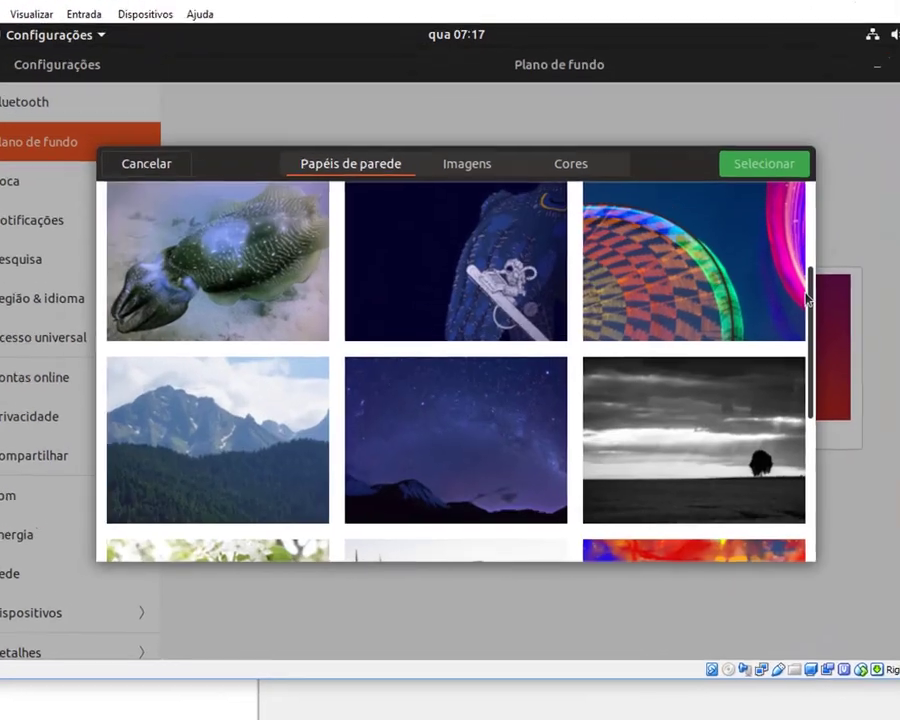
{"action": "scroll", "coordinate": [868, 270], "scroll_direction": "down", "scroll_amount": 3}
{"action": "scroll", "coordinate": [868, 270], "scroll_direction": "up", "scroll_amount": 10}
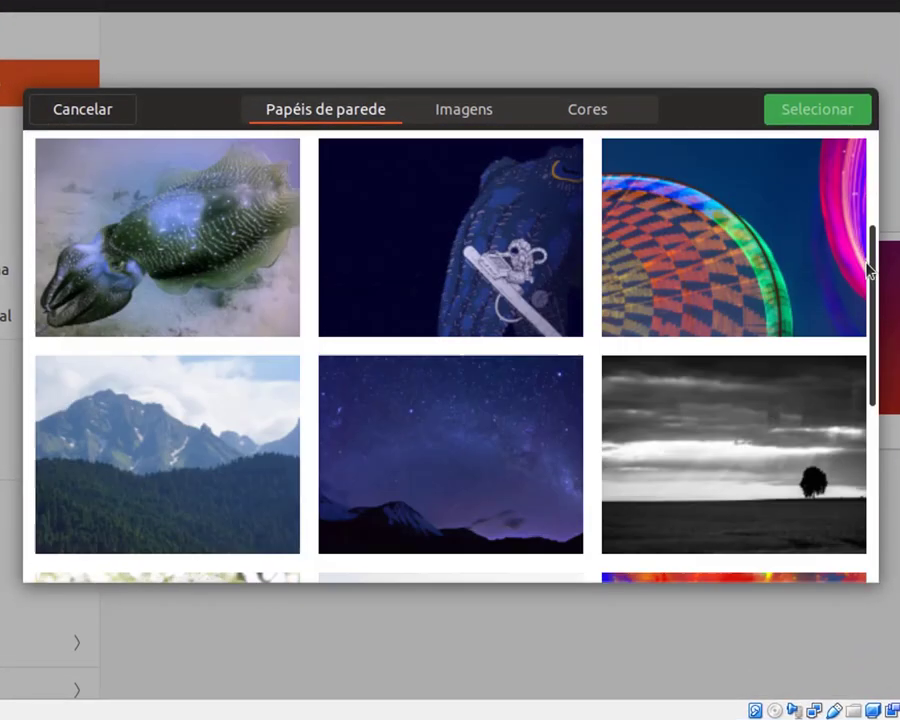
{"action": "left_click", "coordinate": [203, 279]}
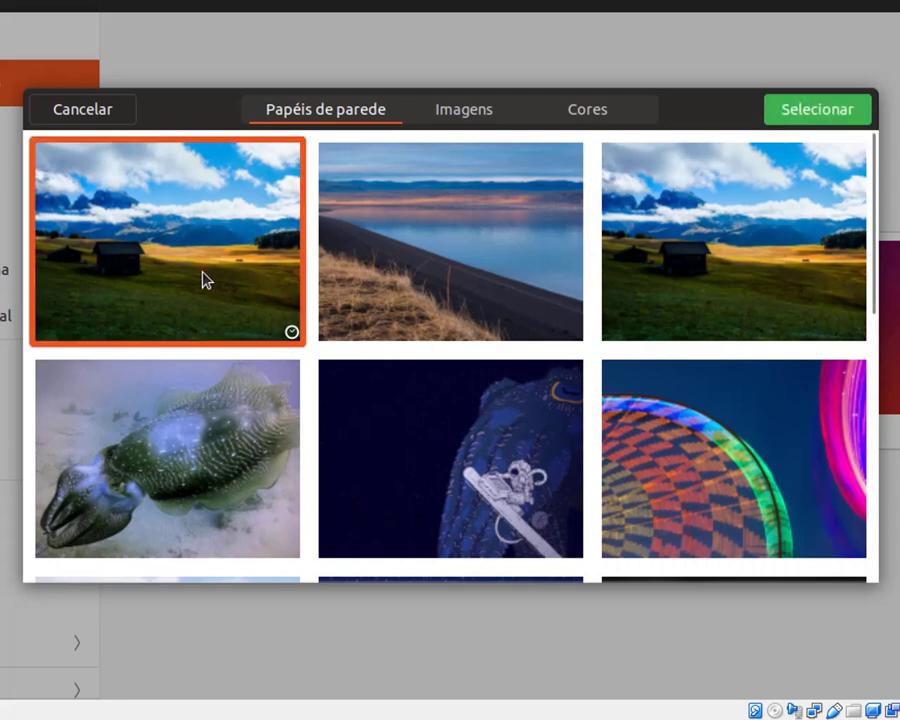
{"action": "left_click", "coordinate": [427, 270]}
{"action": "left_click", "coordinate": [705, 228]}
{"action": "scroll", "coordinate": [700, 225], "scroll_direction": "down", "scroll_amount": 1}
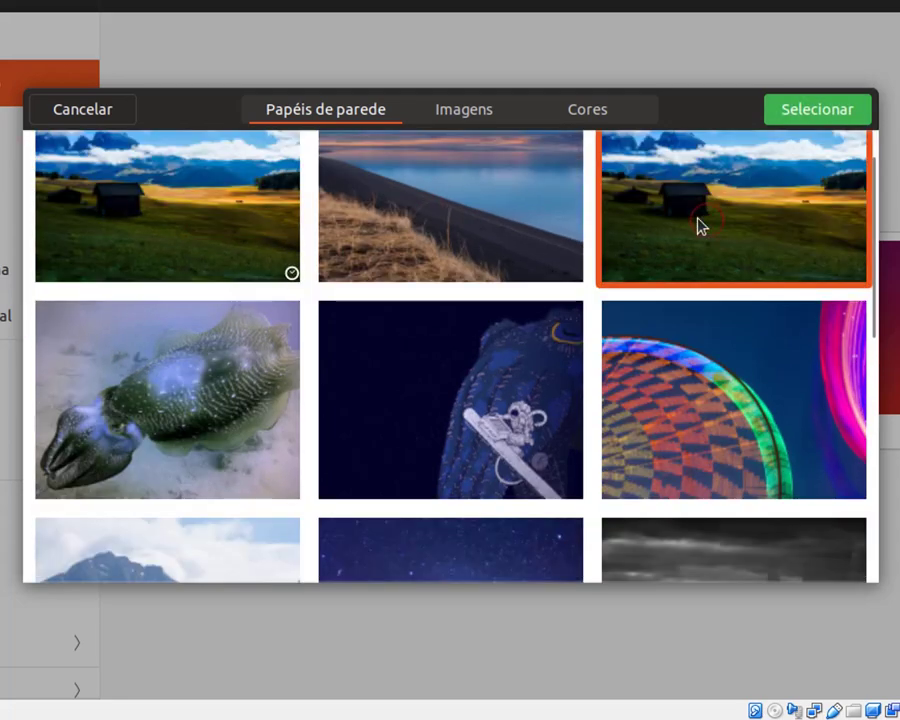
{"action": "left_click", "coordinate": [86, 416]}
{"action": "scroll", "coordinate": [229, 431], "scroll_direction": "down", "scroll_amount": 2}
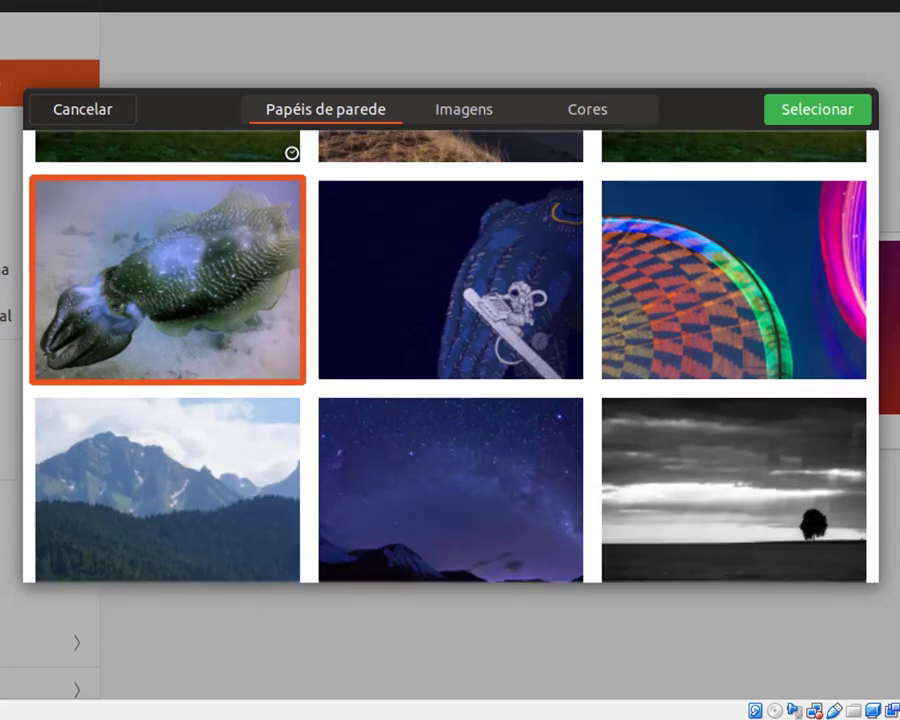
{"action": "left_click", "coordinate": [427, 340]}
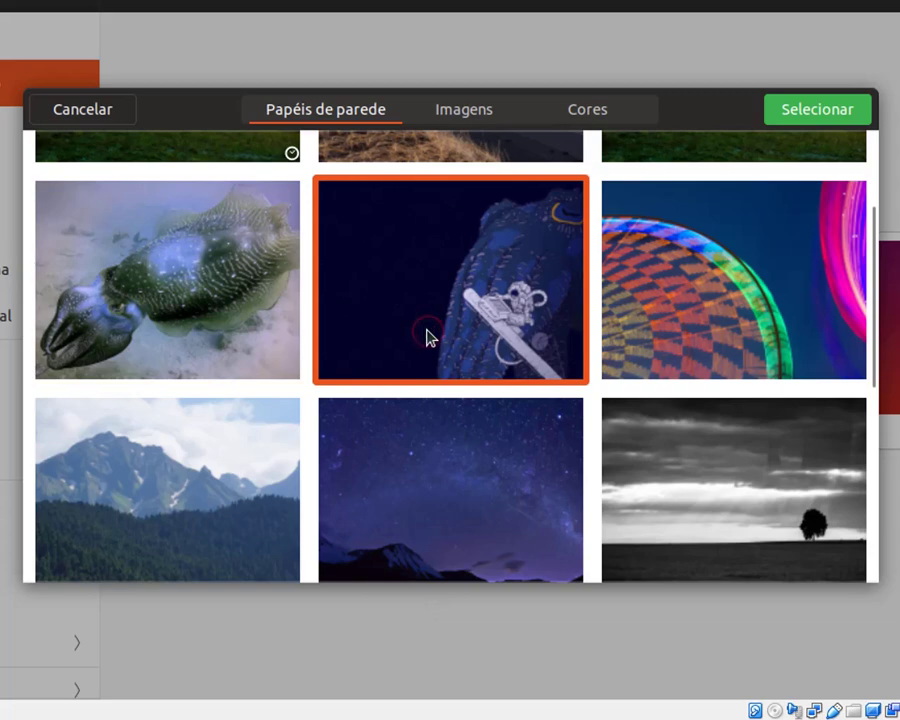
{"action": "scroll", "coordinate": [427, 338], "scroll_direction": "down", "scroll_amount": 2}
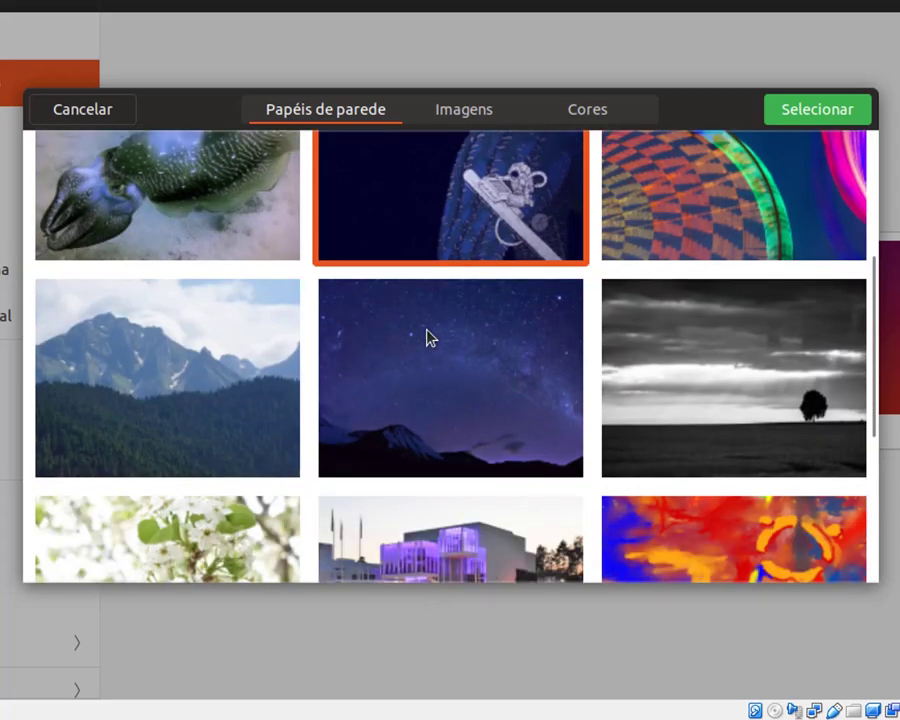
{"action": "left_click", "coordinate": [203, 340]}
{"action": "left_click", "coordinate": [408, 321]}
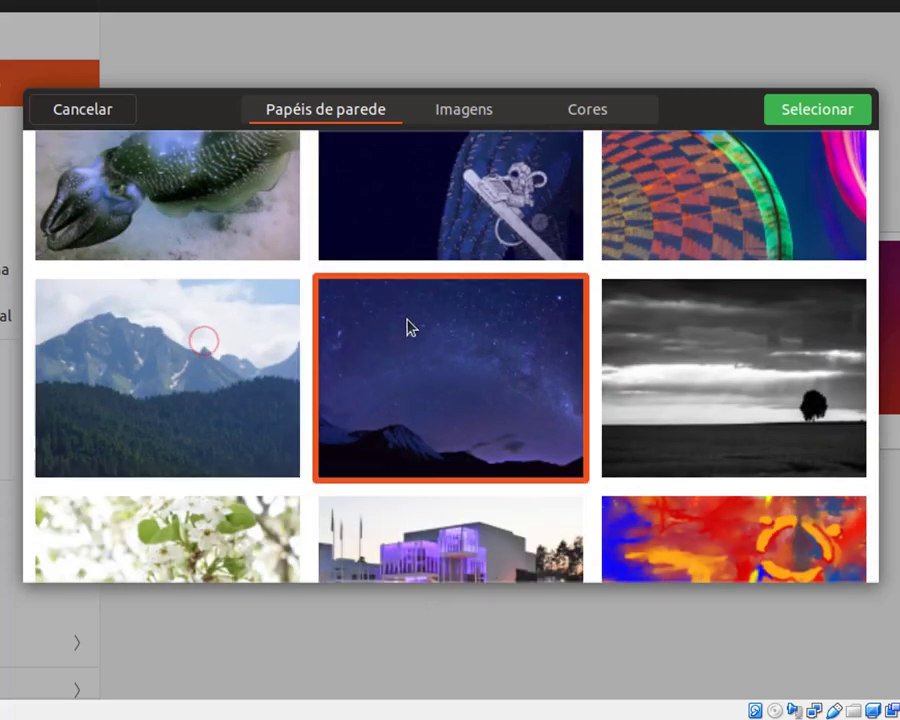
{"action": "left_click", "coordinate": [665, 361]}
Step: Preview the illuminated building, abstract painting, wooden logo, purple and grey Ubuntu wallpapers
{"action": "scroll", "coordinate": [670, 362], "scroll_direction": "down", "scroll_amount": 4}
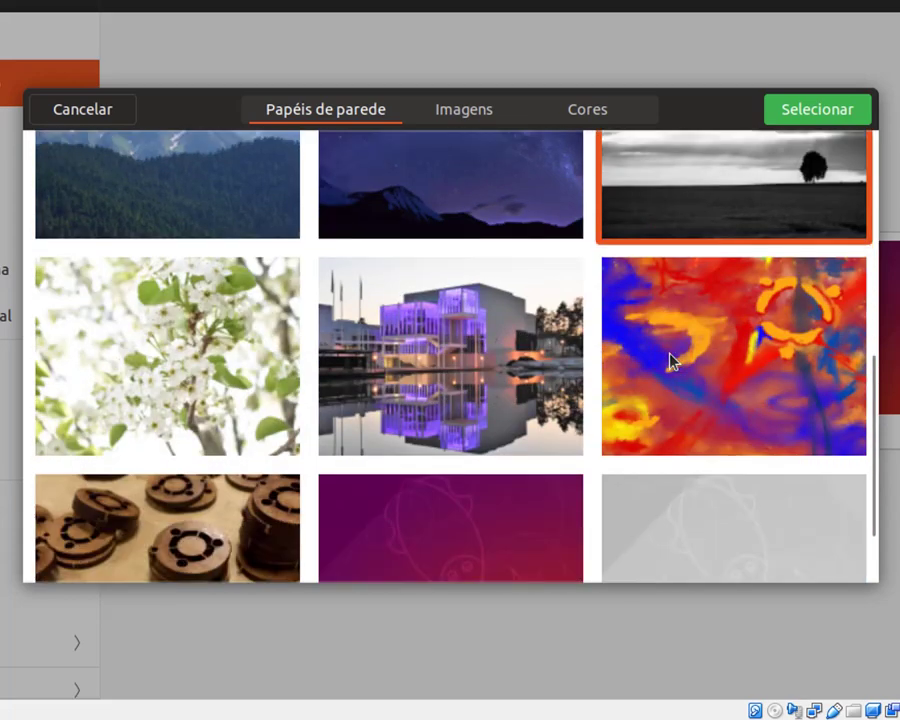
{"action": "left_click", "coordinate": [498, 357]}
{"action": "scroll", "coordinate": [808, 332], "scroll_direction": "down", "scroll_amount": 1}
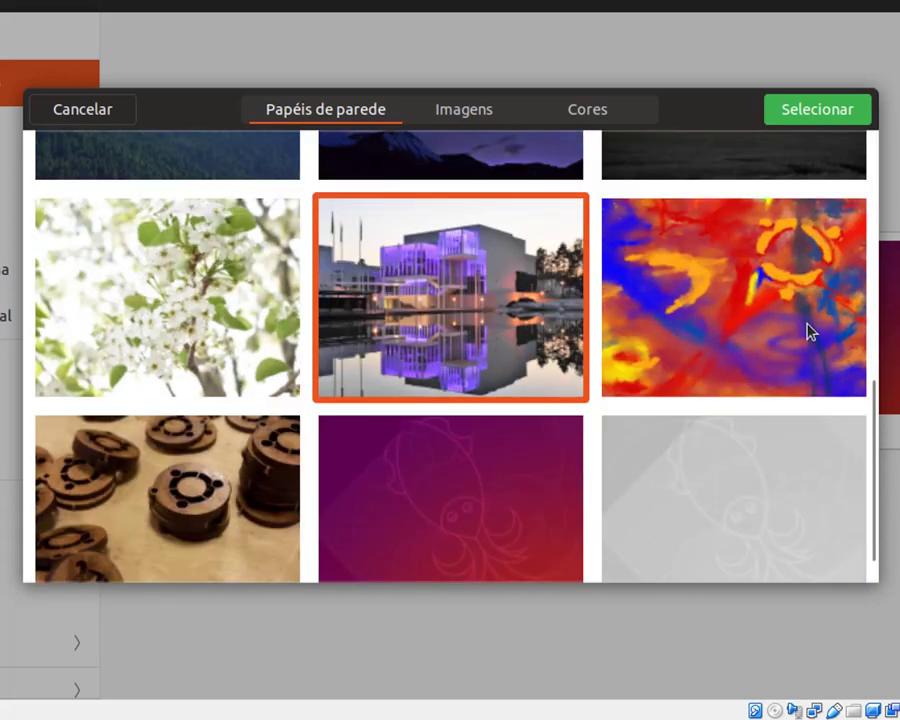
{"action": "scroll", "coordinate": [758, 273], "scroll_direction": "down", "scroll_amount": 1}
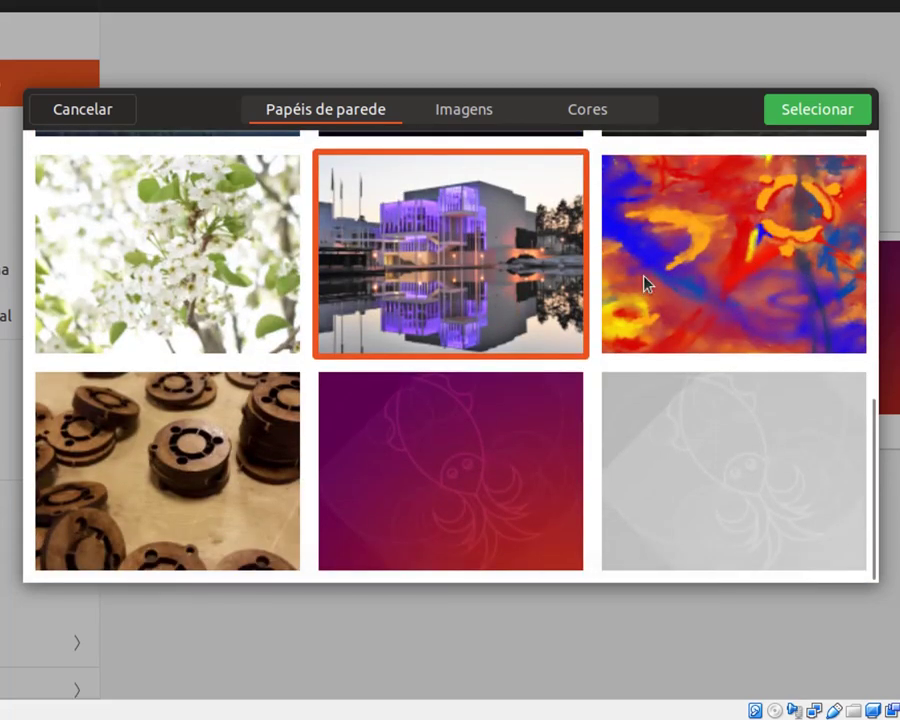
{"action": "left_click", "coordinate": [732, 270]}
{"action": "left_click", "coordinate": [263, 473]}
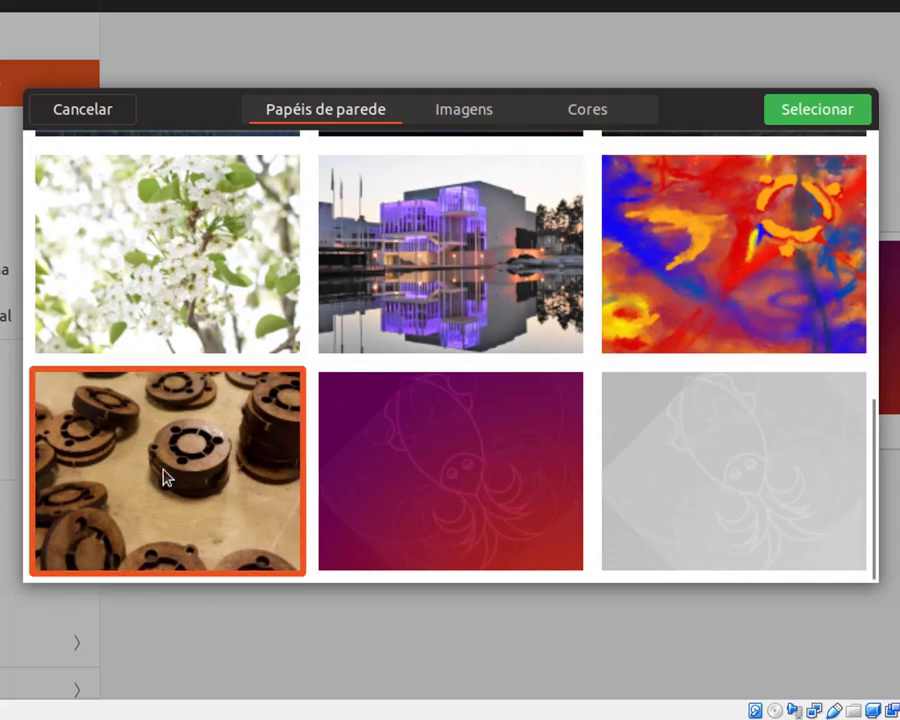
{"action": "left_click", "coordinate": [476, 428]}
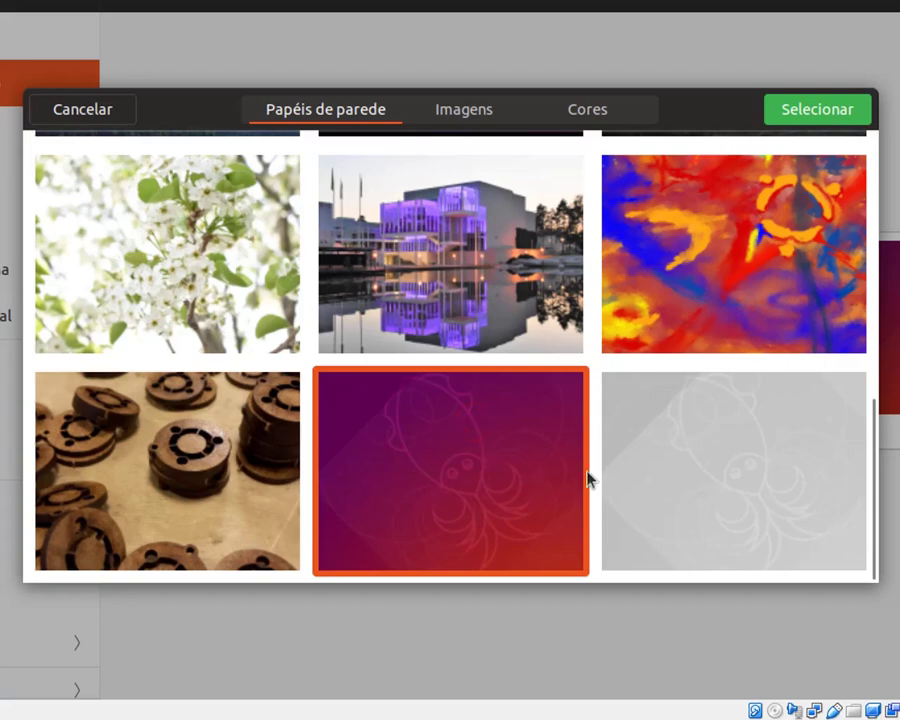
{"action": "left_click", "coordinate": [681, 440]}
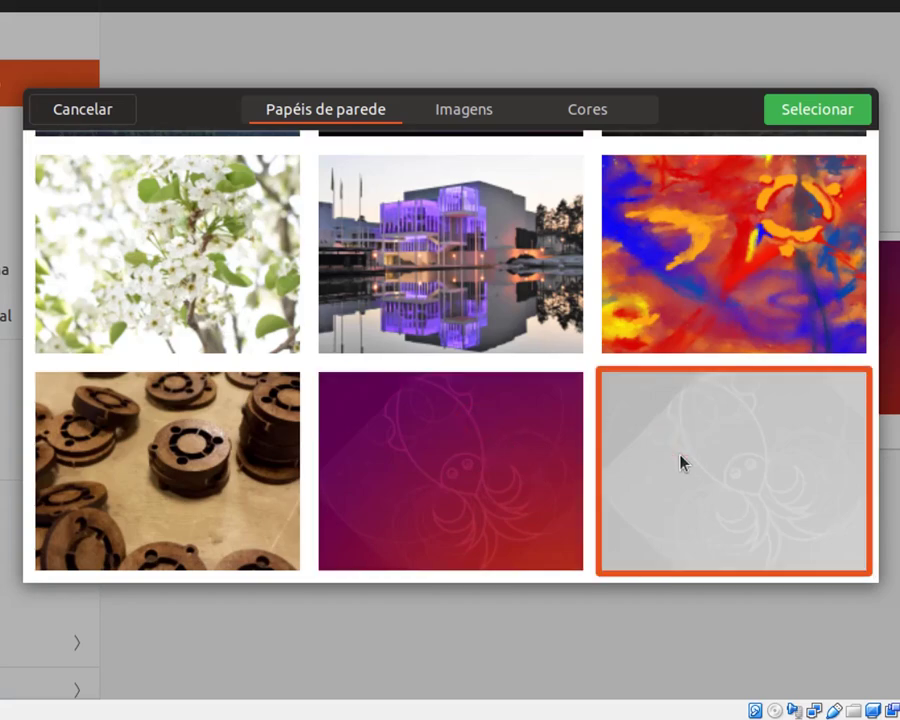
{"action": "scroll", "coordinate": [680, 458], "scroll_direction": "down", "scroll_amount": 10}
{"action": "scroll", "coordinate": [680, 461], "scroll_direction": "up", "scroll_amount": 3}
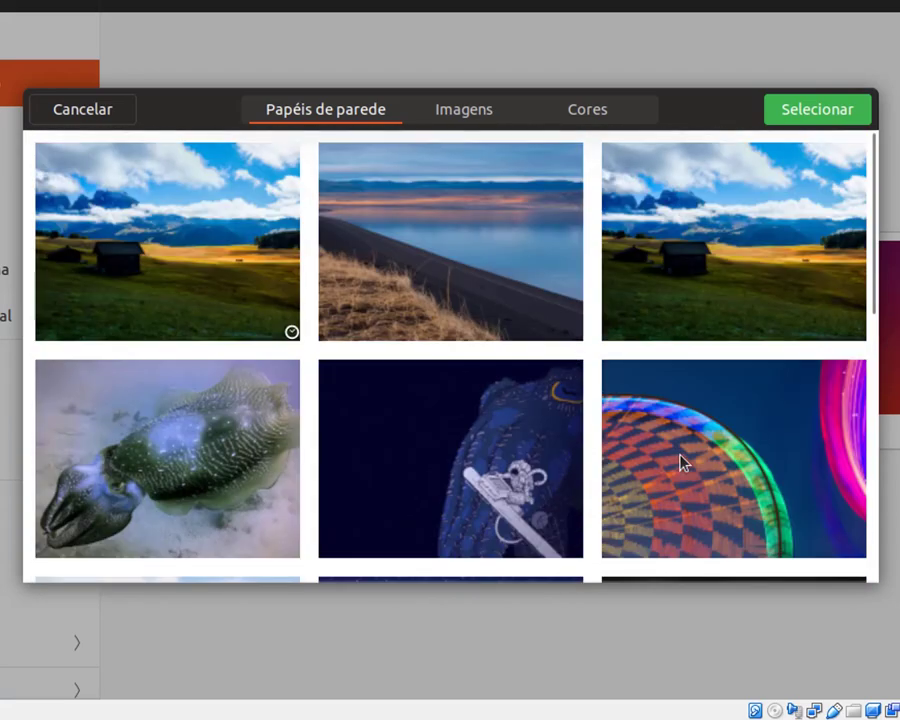
{"action": "scroll", "coordinate": [680, 461], "scroll_direction": "down", "scroll_amount": 8}
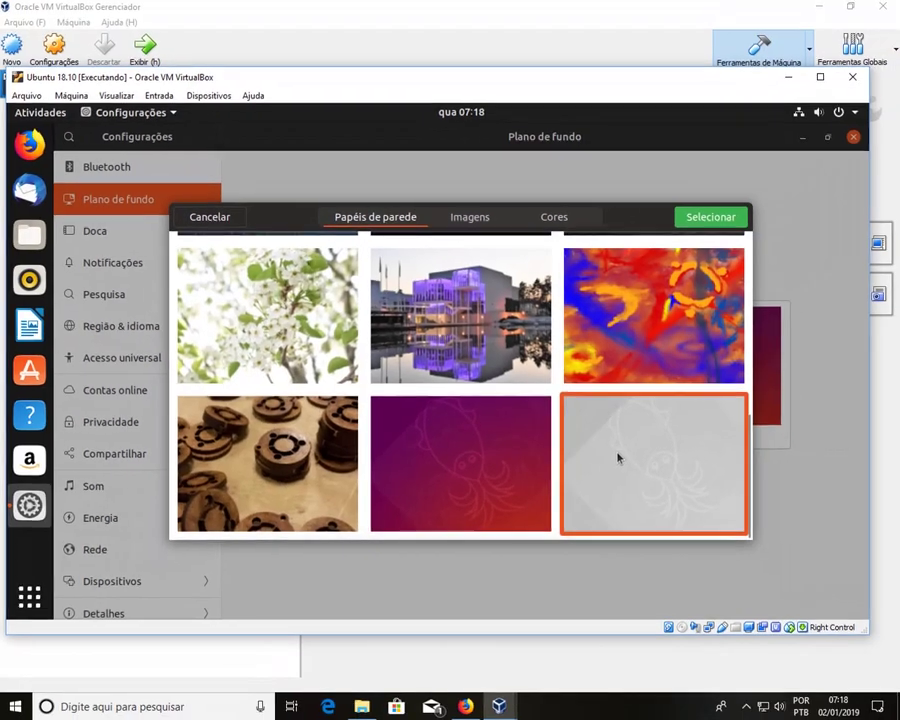
{"action": "scroll", "coordinate": [618, 458], "scroll_direction": "up", "scroll_amount": 5}
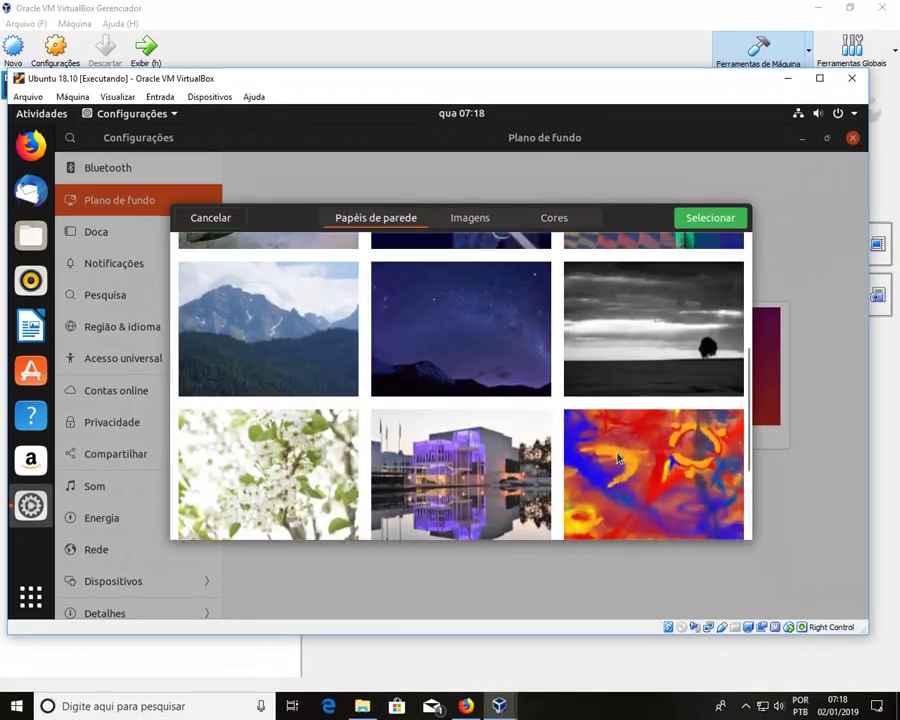
Step: Look through the Cores solid colour backgrounds, then cancel without changing the background
{"action": "left_click", "coordinate": [550, 220]}
{"action": "scroll", "coordinate": [645, 344], "scroll_direction": "down", "scroll_amount": 3}
{"action": "scroll", "coordinate": [645, 344], "scroll_direction": "down", "scroll_amount": 3}
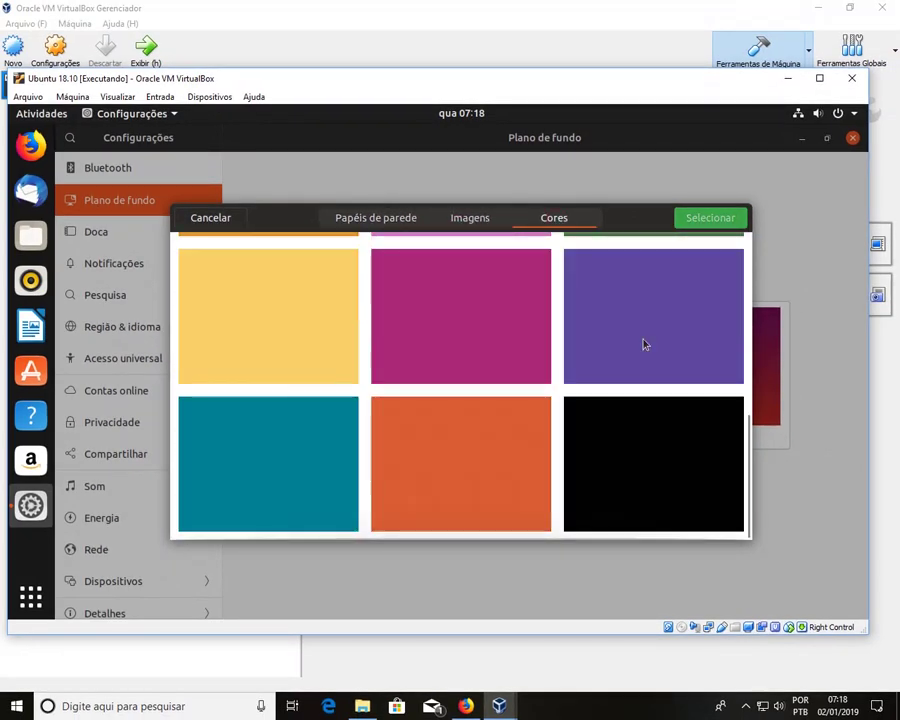
{"action": "scroll", "coordinate": [645, 344], "scroll_direction": "up", "scroll_amount": 7}
{"action": "left_click", "coordinate": [209, 220]}
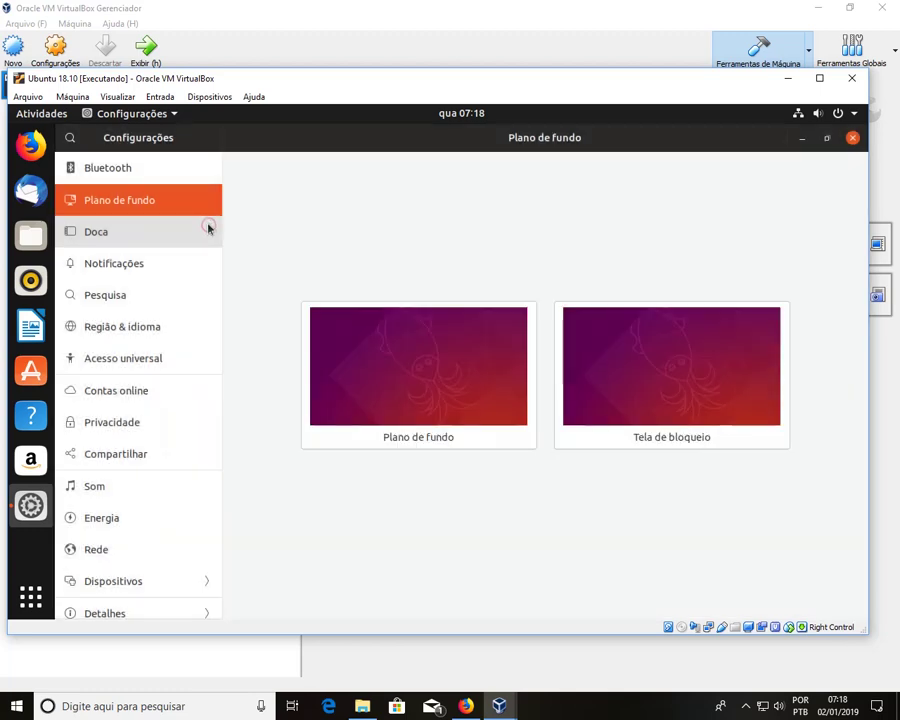
Step: In Doca settings, try dock icon sizes 38 and 46, then set it back to 48
{"action": "left_click", "coordinate": [90, 262]}
{"action": "left_click", "coordinate": [87, 245]}
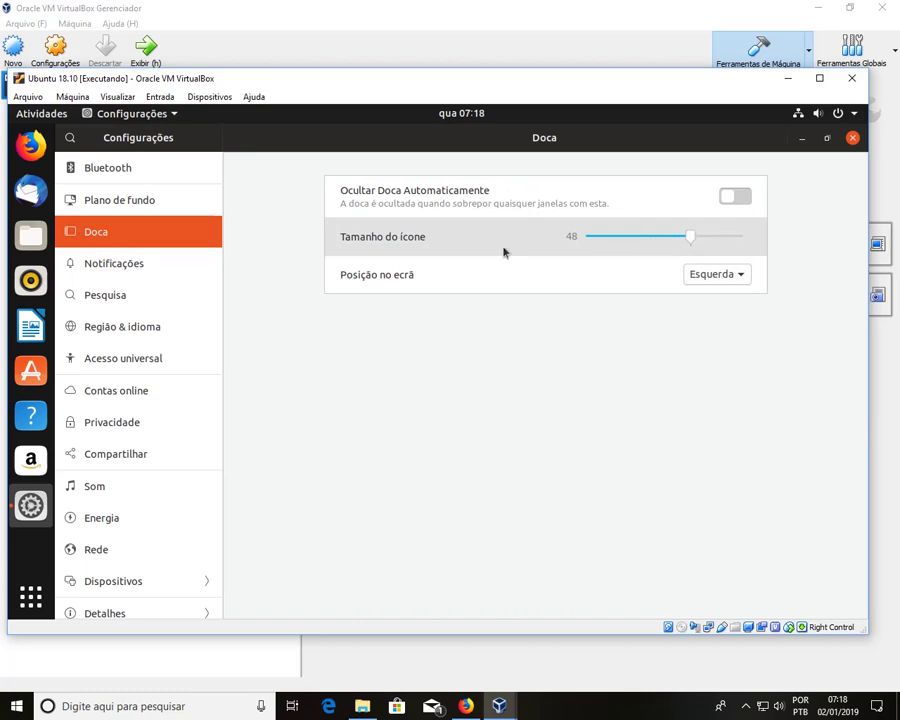
{"action": "left_click", "coordinate": [660, 237]}
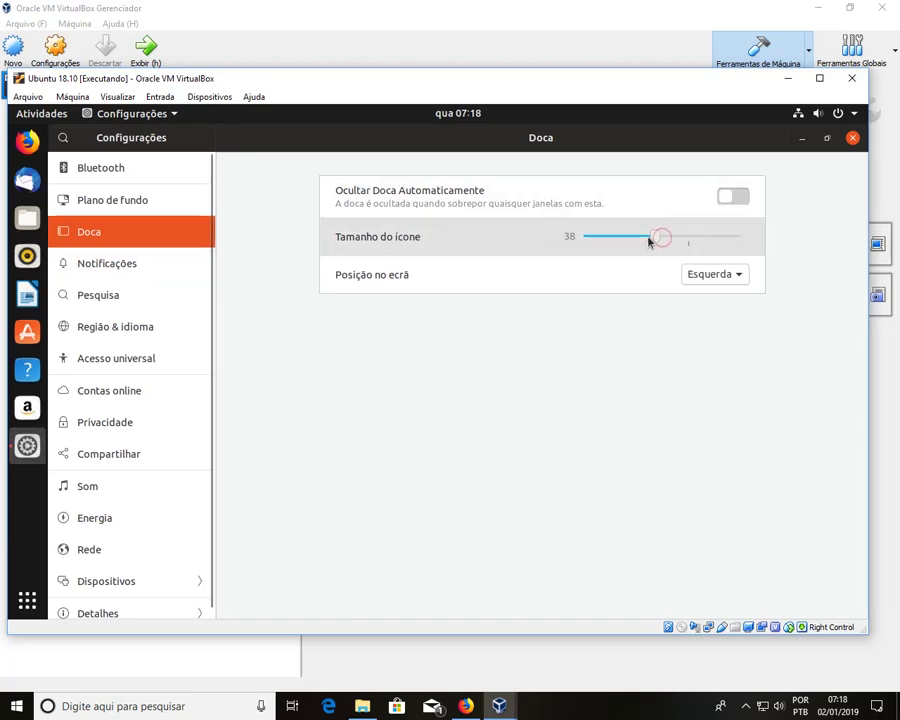
{"action": "left_click", "coordinate": [685, 241]}
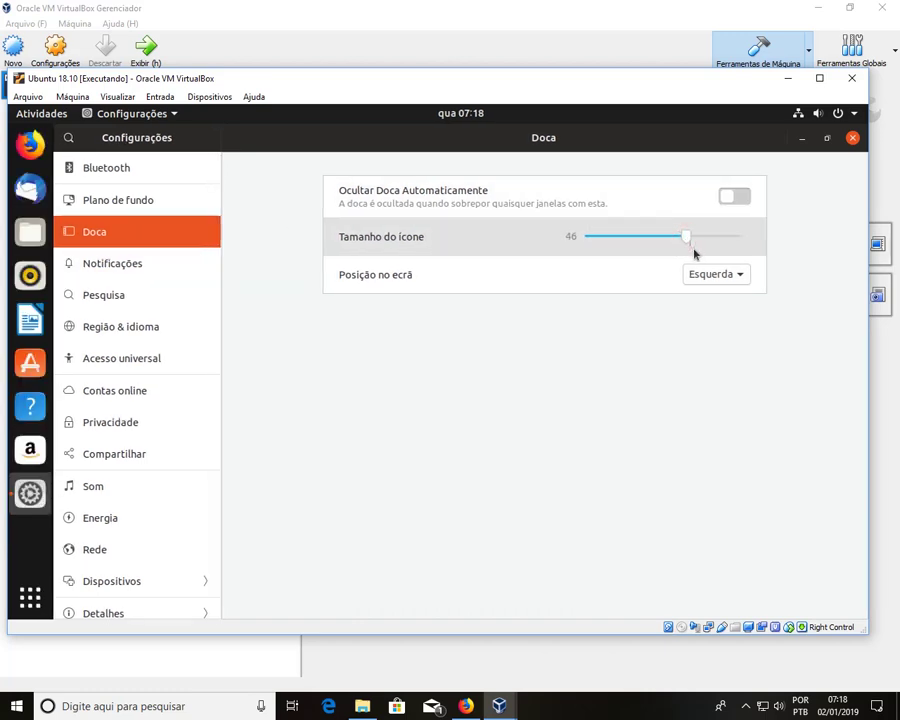
{"action": "left_click_drag", "start_coordinate": [688, 241], "coordinate": [693, 237]}
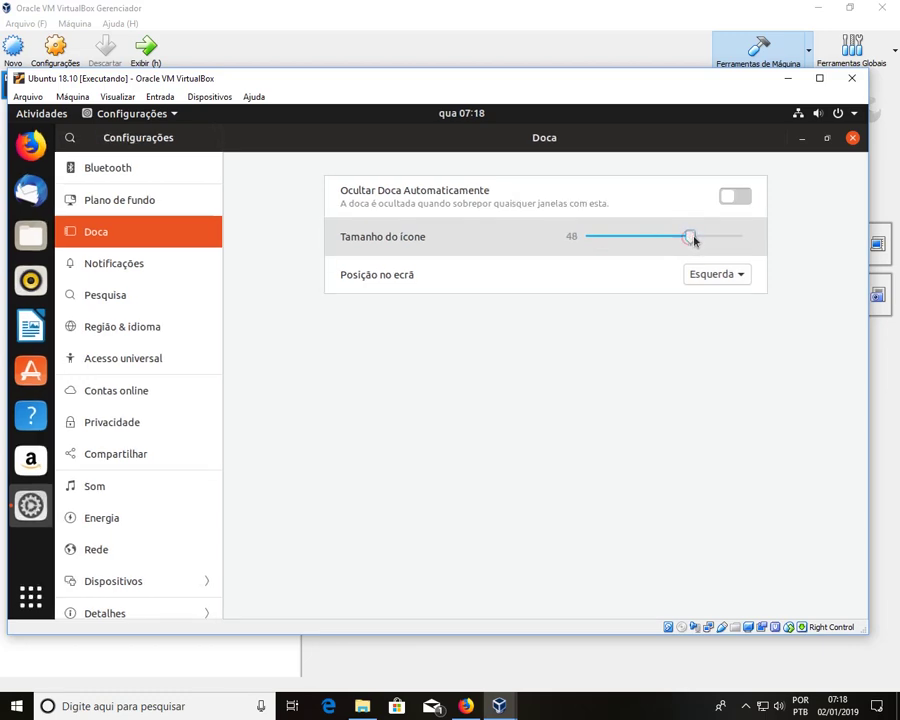
Step: Look over Notificações, Pesquisa, Região & idioma, Bluetooth, Doca and Plano de fundo, then close Settings
{"action": "left_click", "coordinate": [172, 270]}
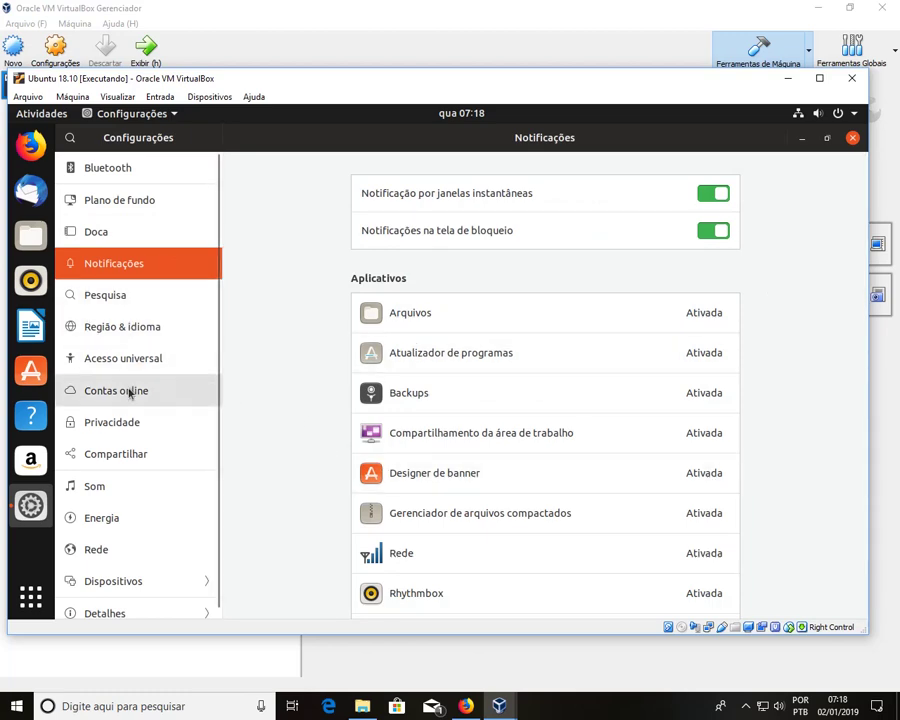
{"action": "scroll", "coordinate": [129, 393], "scroll_direction": "down", "scroll_amount": 1}
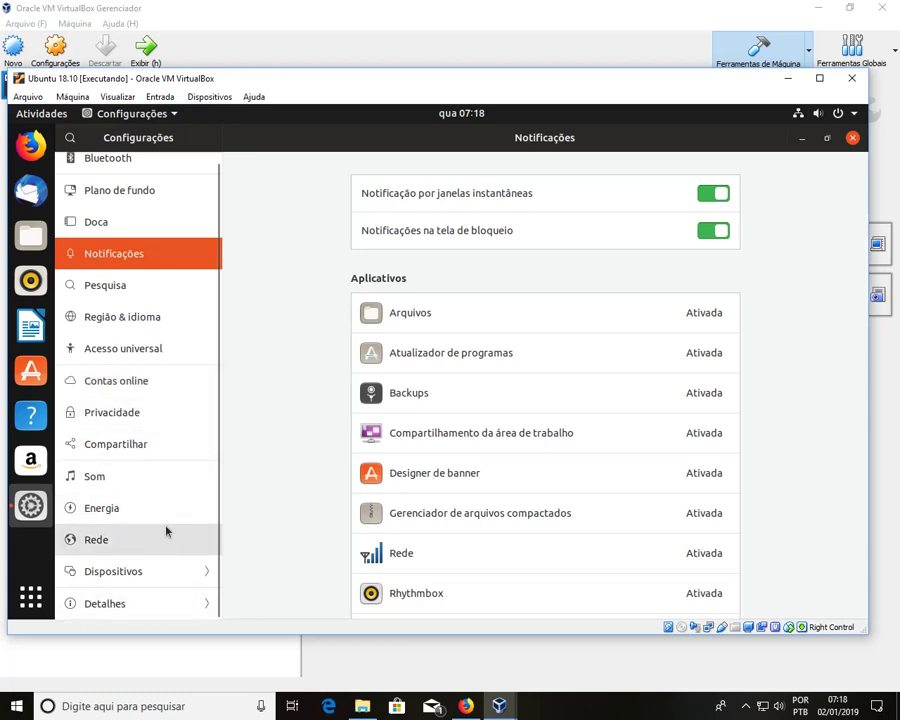
{"action": "scroll", "coordinate": [155, 330], "scroll_direction": "up", "scroll_amount": 1}
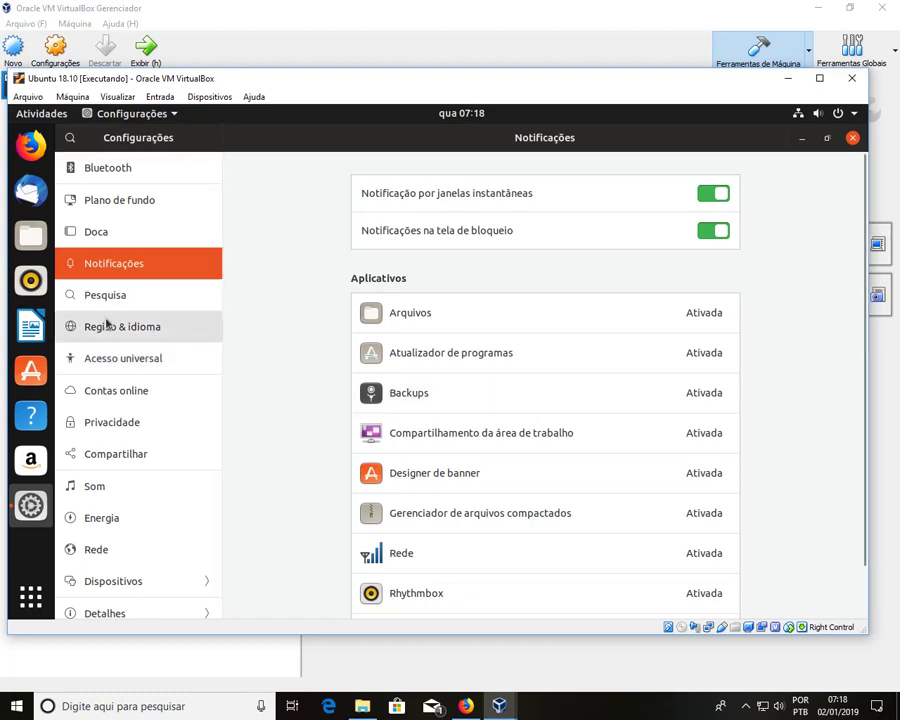
{"action": "left_click", "coordinate": [123, 290]}
{"action": "left_click", "coordinate": [160, 329]}
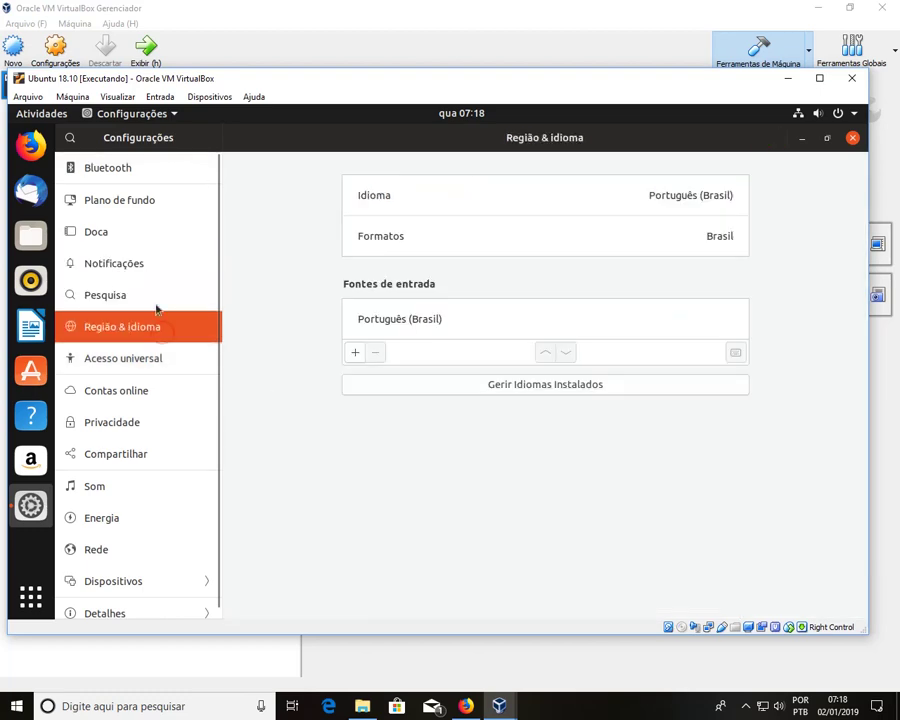
{"action": "left_click", "coordinate": [153, 297]}
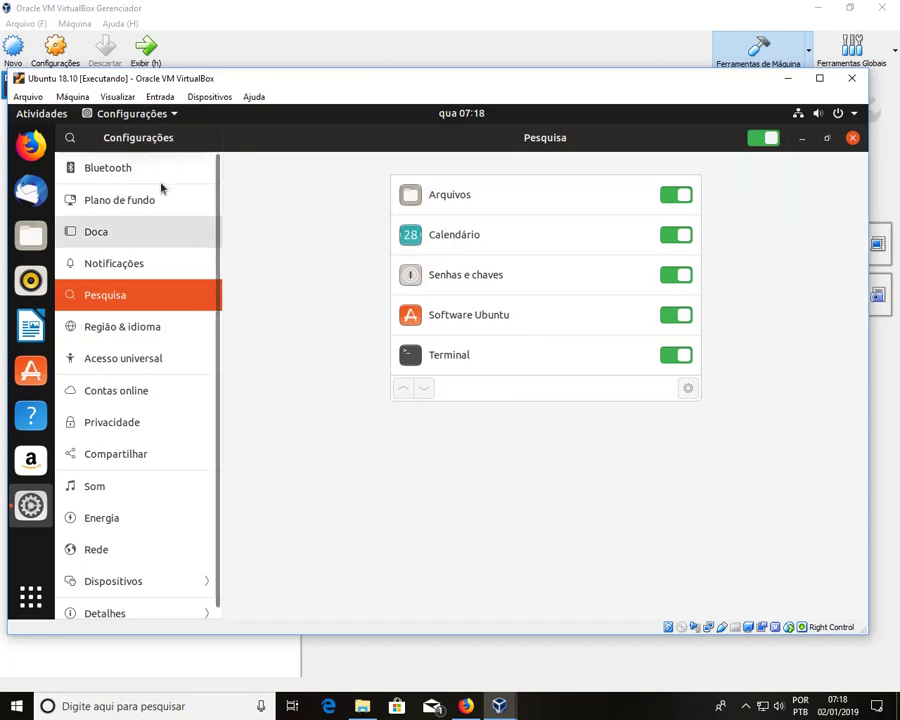
{"action": "left_click", "coordinate": [124, 172]}
{"action": "left_click", "coordinate": [129, 236]}
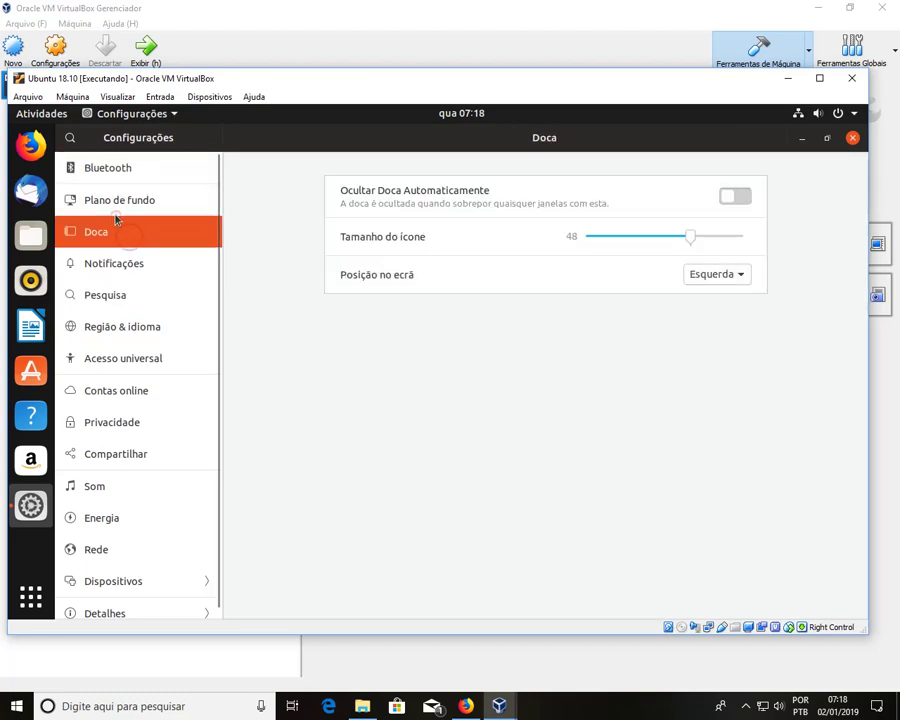
{"action": "left_click", "coordinate": [125, 200]}
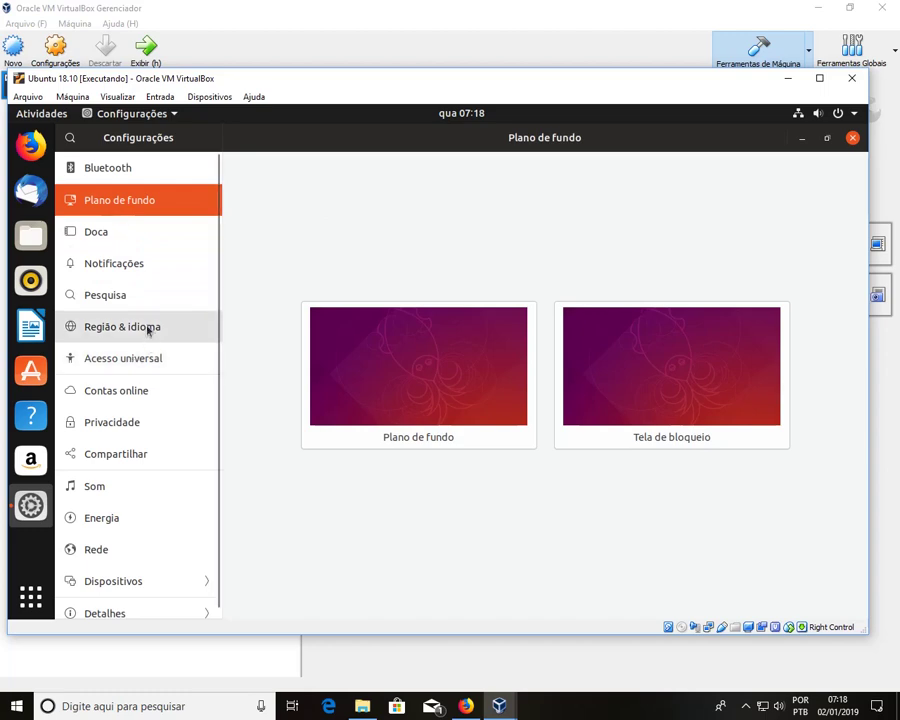
{"action": "left_click", "coordinate": [853, 138]}
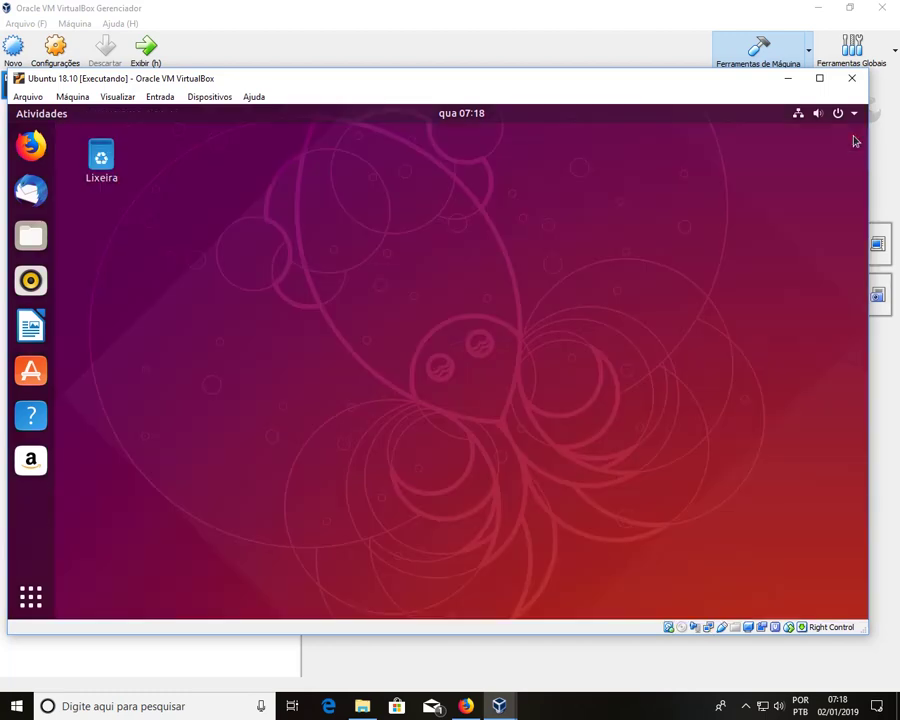
Step: Open Files on the home folder and display its About dialog
{"action": "left_click", "coordinate": [30, 235]}
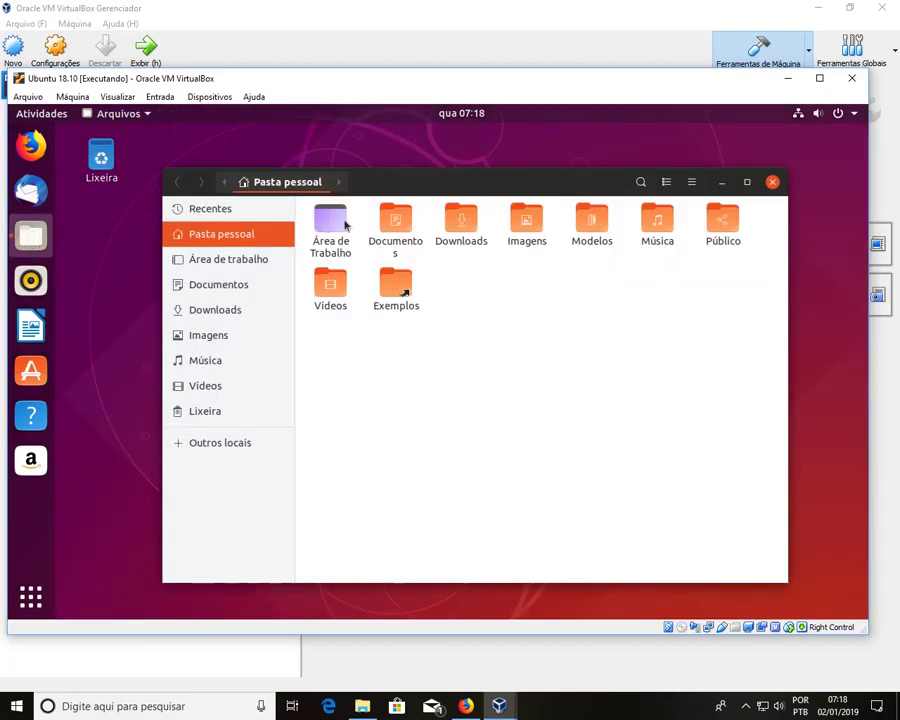
{"action": "left_click", "coordinate": [691, 183]}
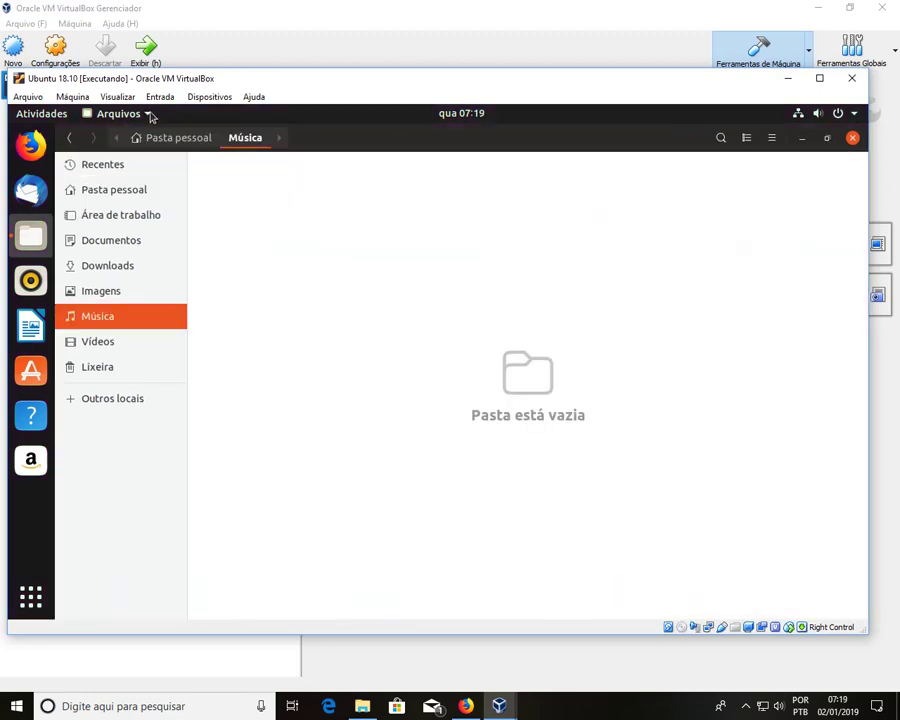
{"action": "left_click", "coordinate": [148, 114]}
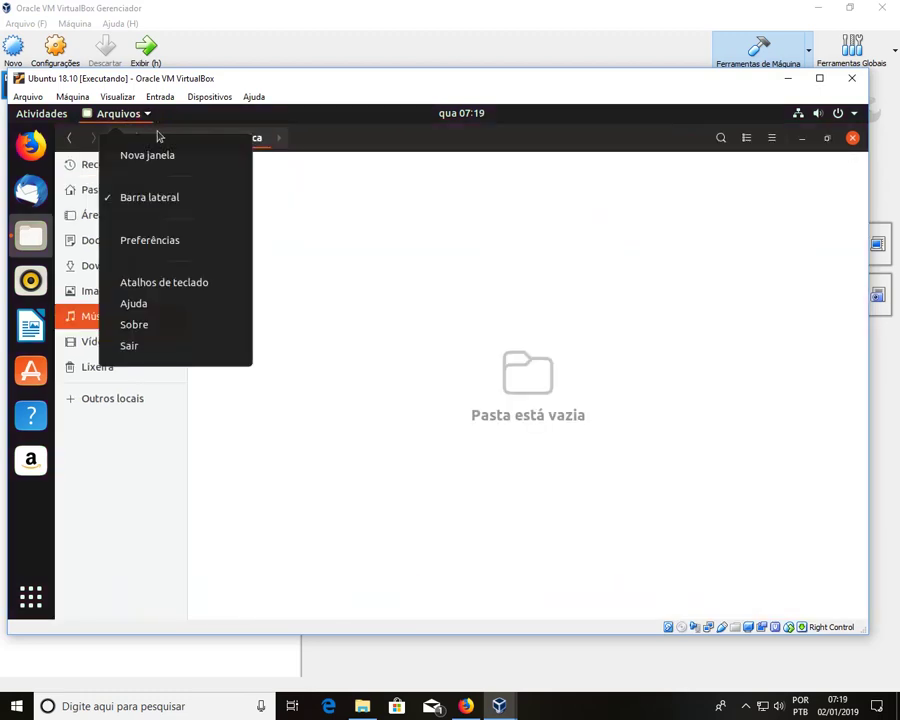
{"action": "left_click", "coordinate": [209, 325]}
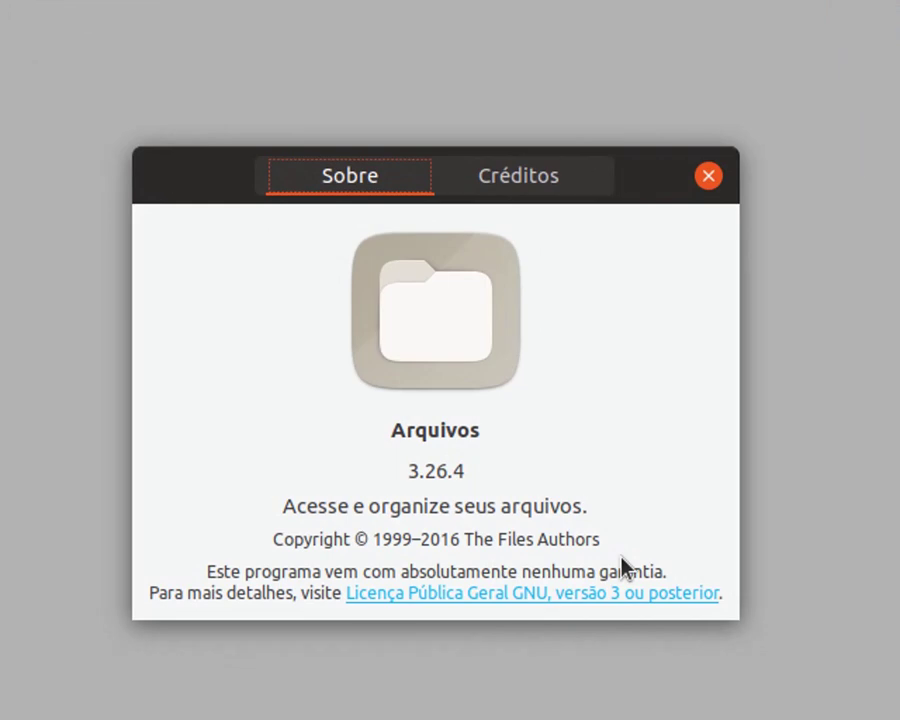
Step: Scroll through the Files credits, return to the version 3.26.4 info, and close About
{"action": "left_click", "coordinate": [530, 180]}
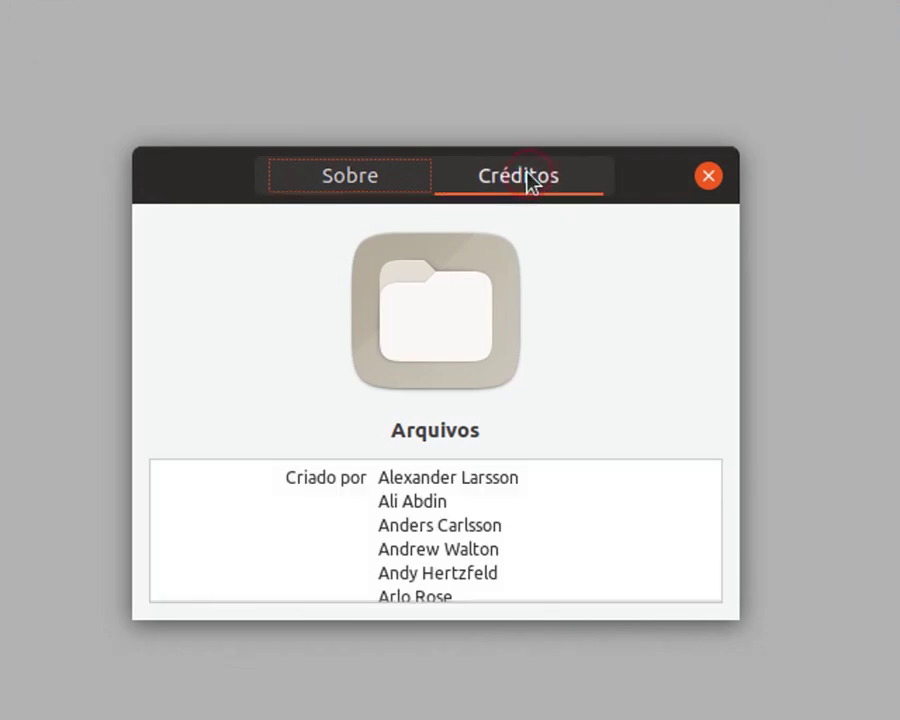
{"action": "scroll", "coordinate": [527, 530], "scroll_direction": "down", "scroll_amount": 15}
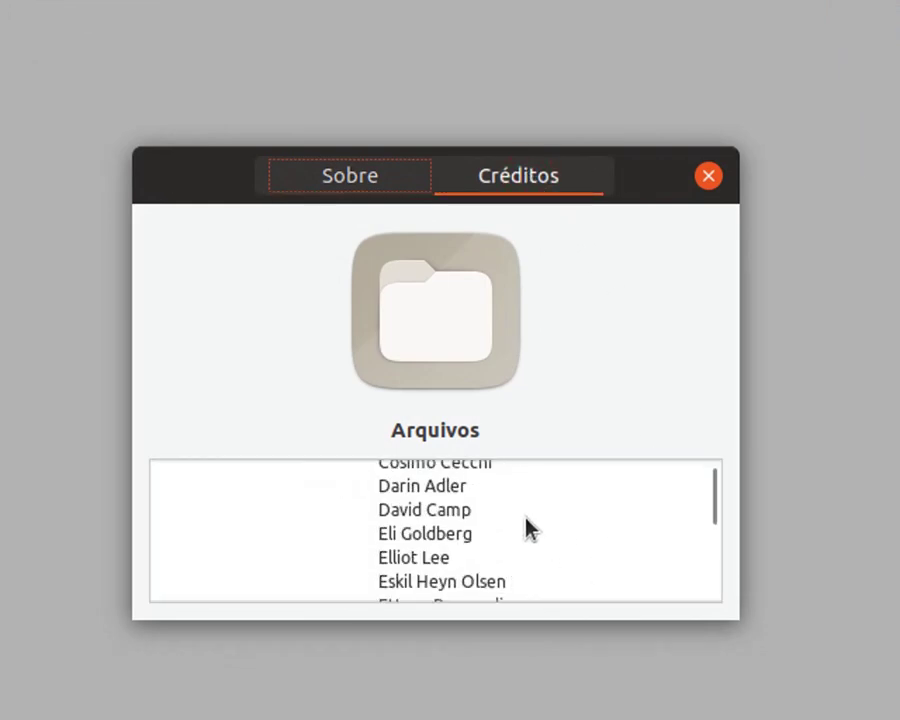
{"action": "left_click", "coordinate": [360, 185]}
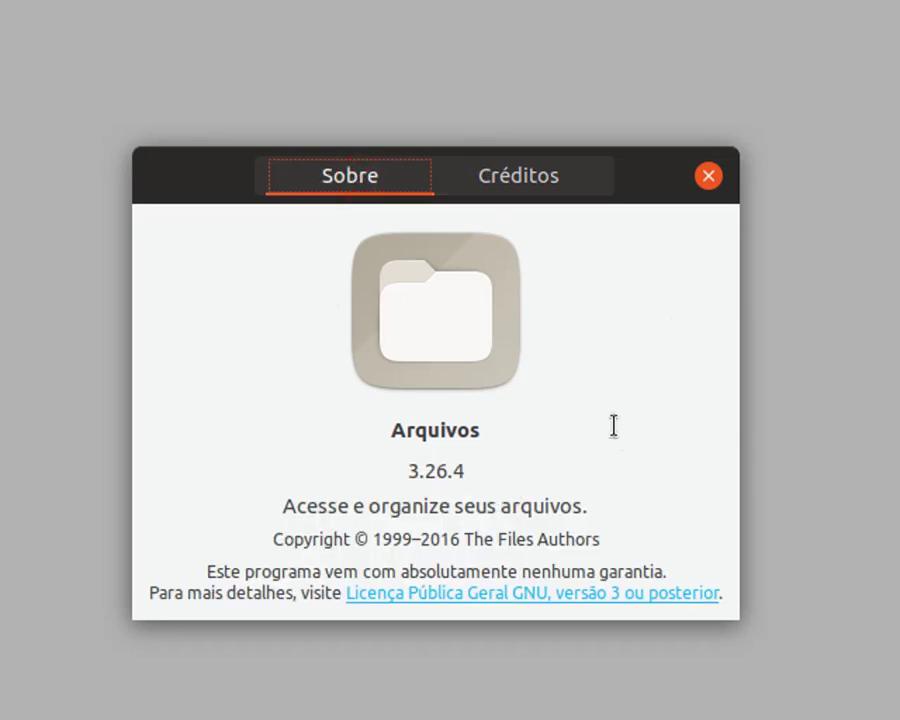
{"action": "left_click", "coordinate": [706, 180]}
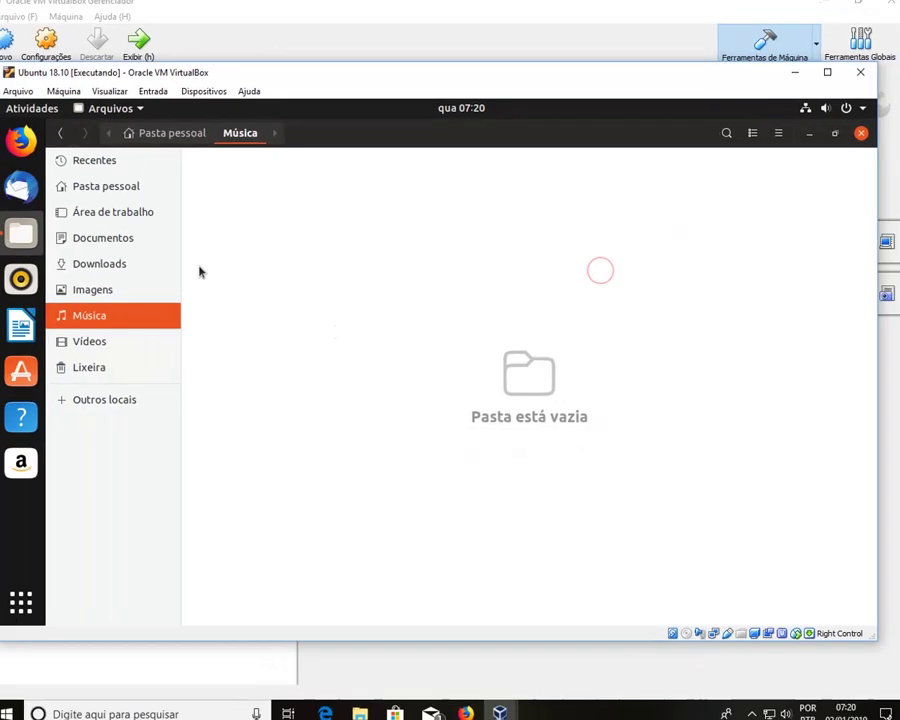
Step: Launch Firefox, view Help > About Firefox showing version 63.0, then close it
{"action": "left_click", "coordinate": [30, 145]}
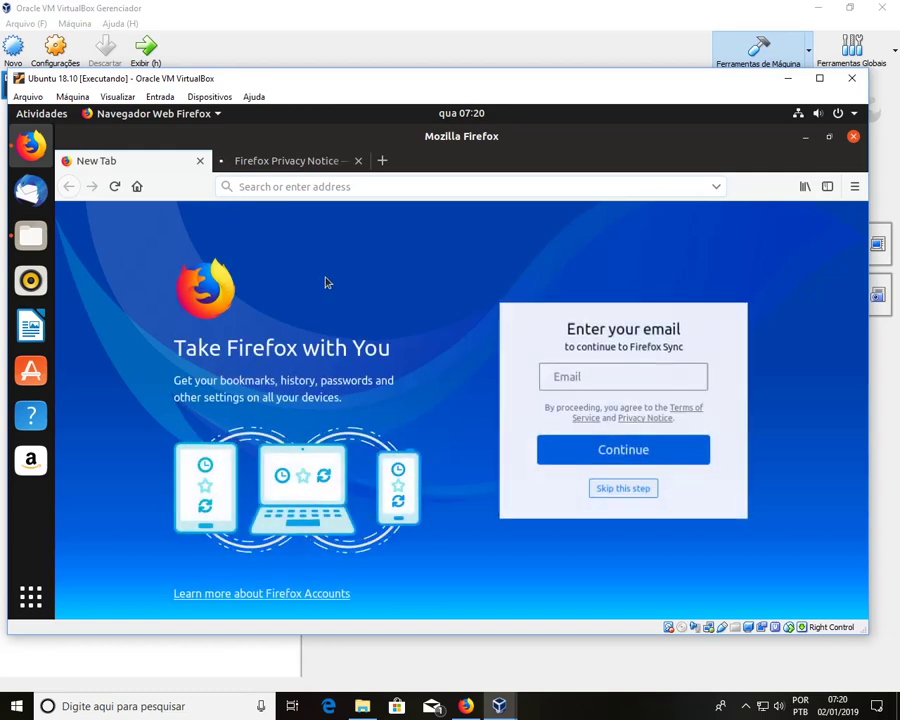
{"action": "left_click", "coordinate": [199, 115]}
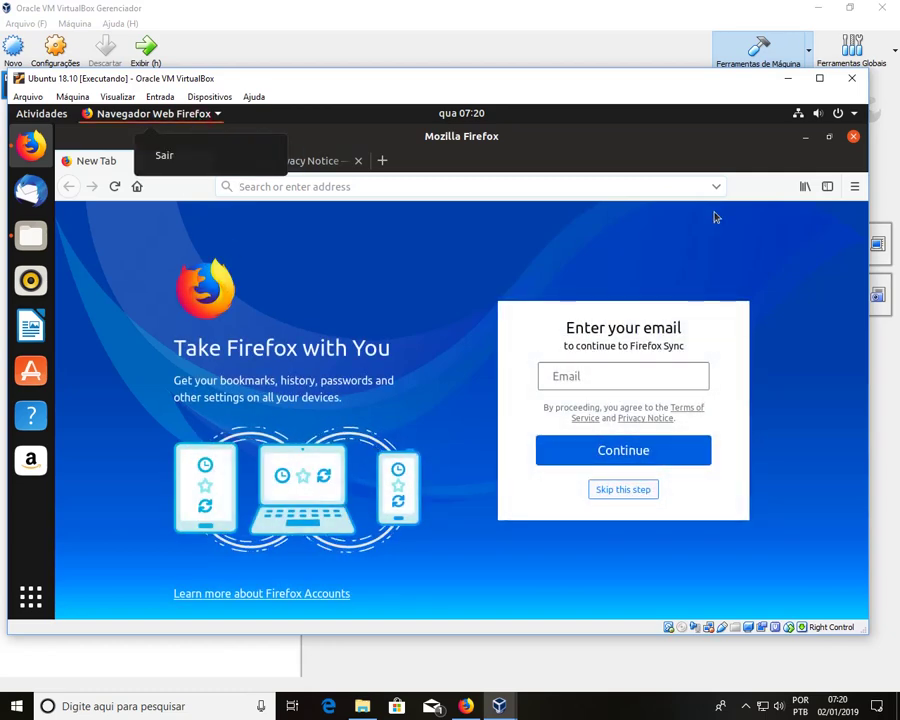
{"action": "left_click", "coordinate": [850, 197]}
{"action": "left_click", "coordinate": [853, 195]}
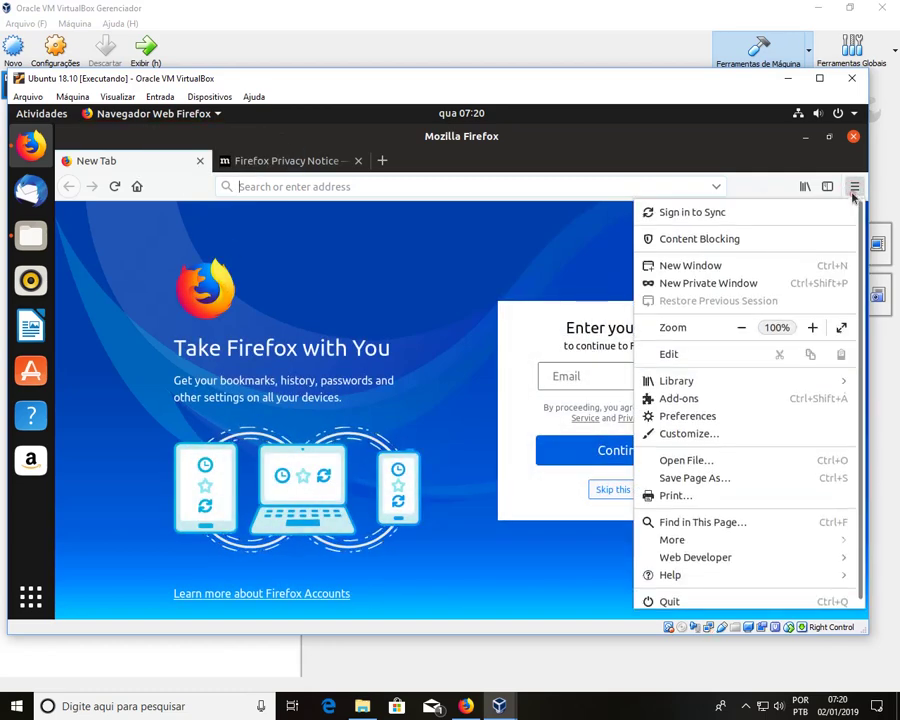
{"action": "scroll", "coordinate": [714, 536], "scroll_direction": "down", "scroll_amount": 1}
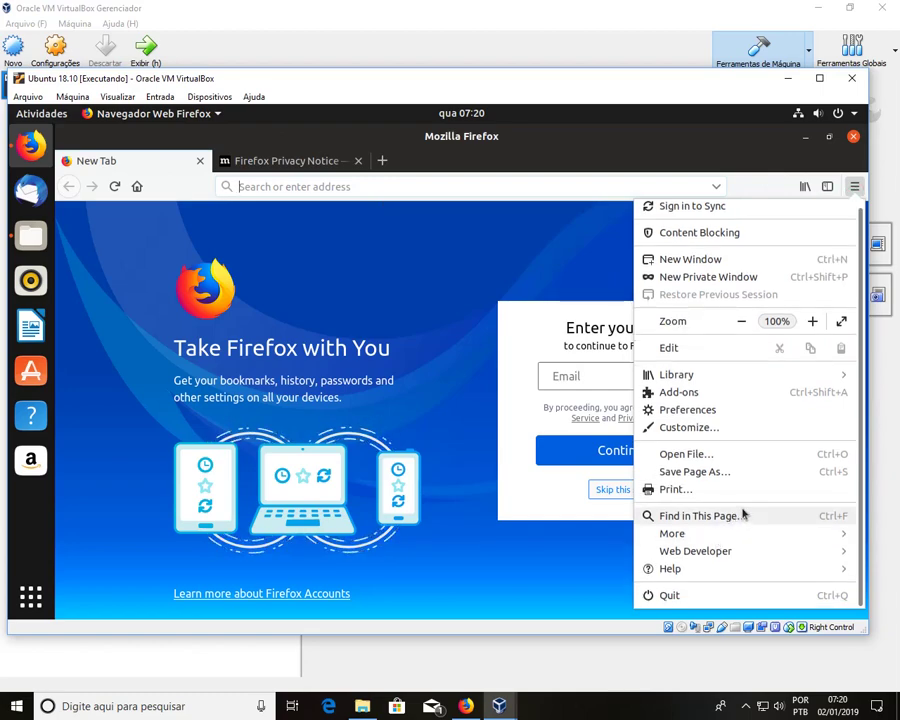
{"action": "left_click", "coordinate": [737, 570]}
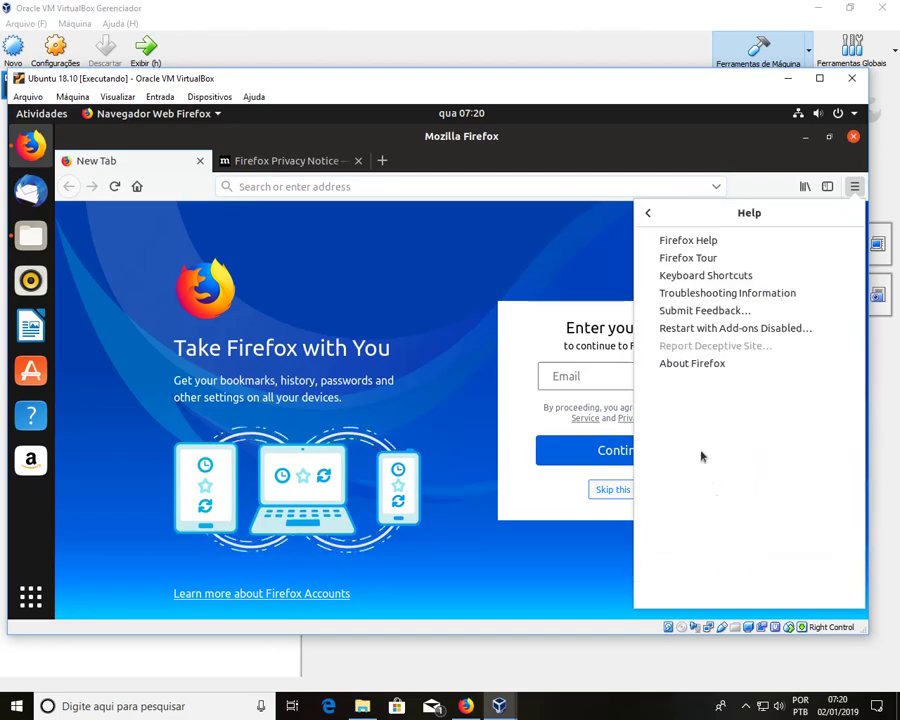
{"action": "left_click", "coordinate": [703, 364]}
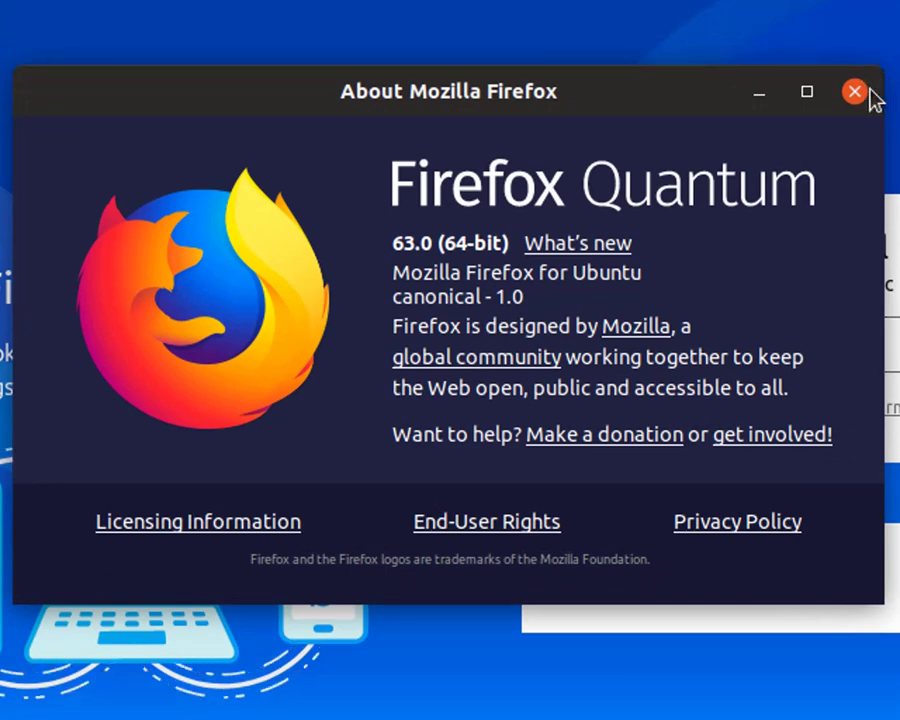
{"action": "left_click", "coordinate": [855, 92]}
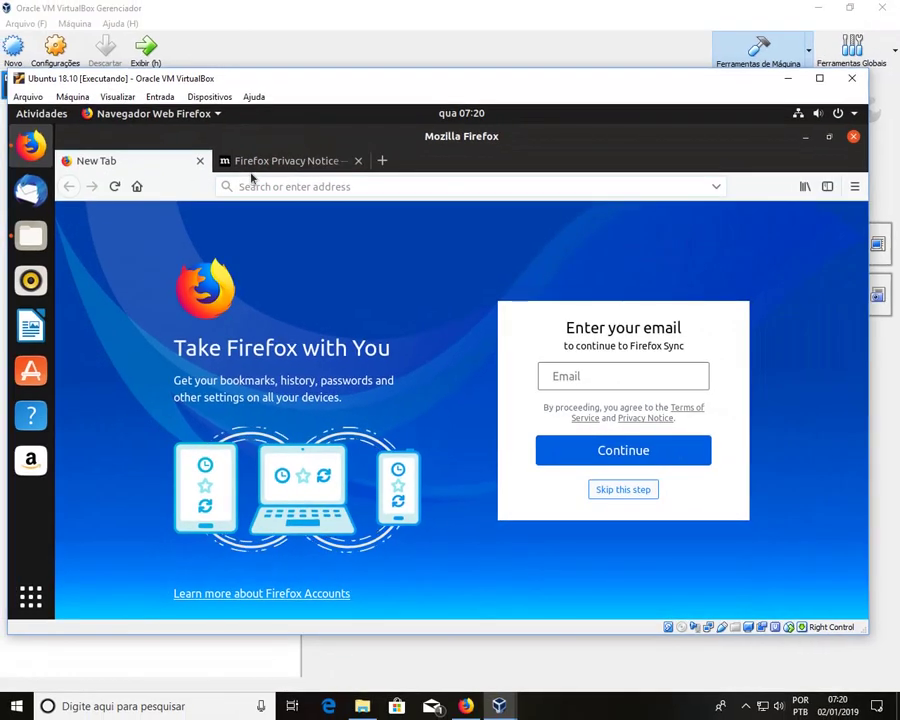
Step: Quit Firefox and close Files, then launch Atualizador de programas from the application list
{"action": "left_click", "coordinate": [200, 161]}
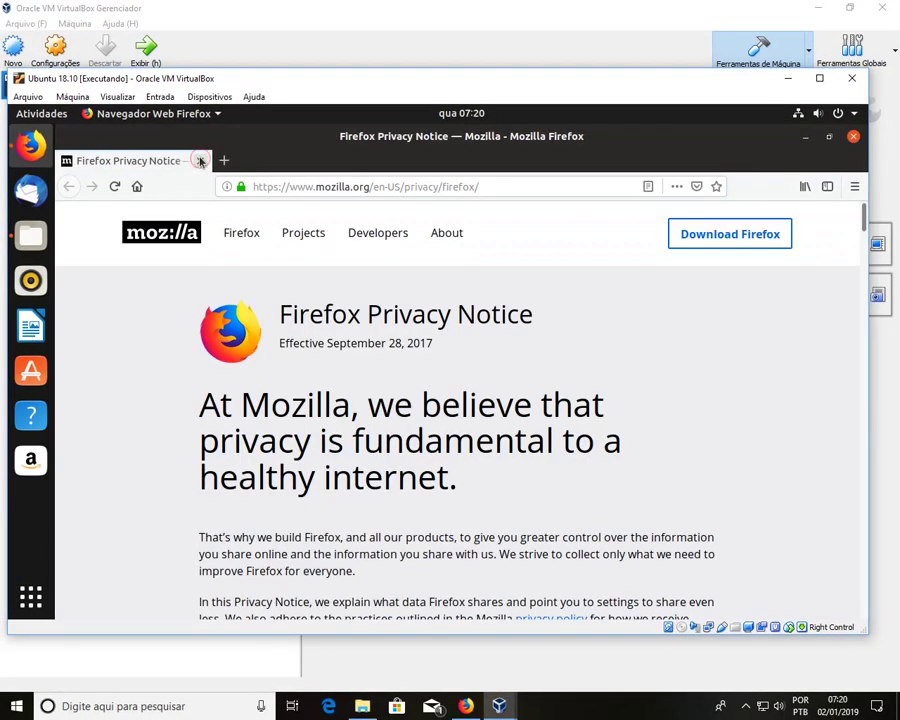
{"action": "left_click", "coordinate": [200, 161]}
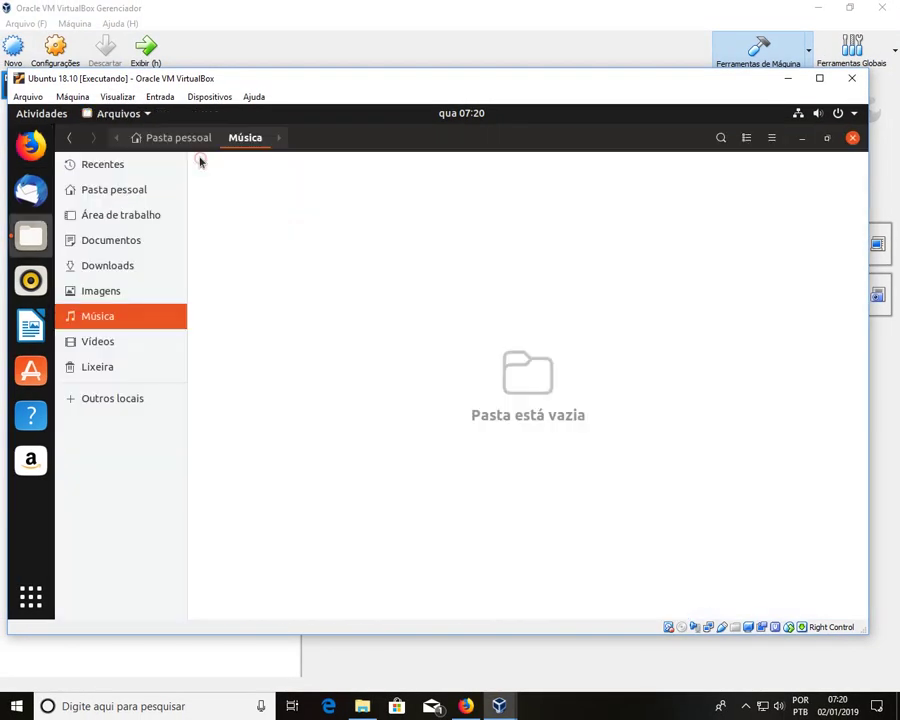
{"action": "left_click", "coordinate": [852, 138]}
{"action": "left_click", "coordinate": [854, 116]}
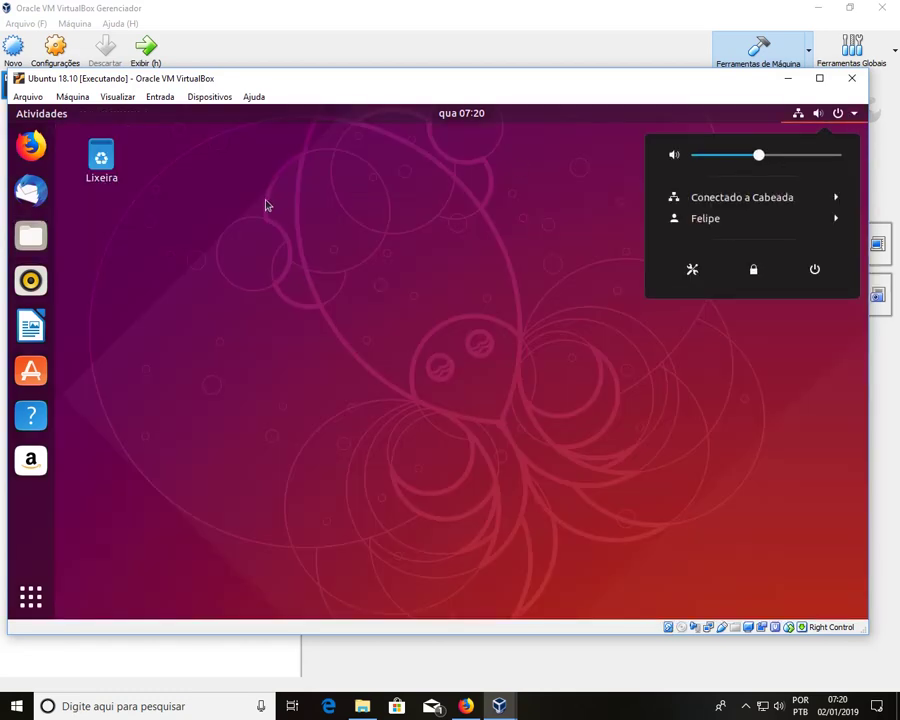
{"action": "left_click", "coordinate": [266, 205]}
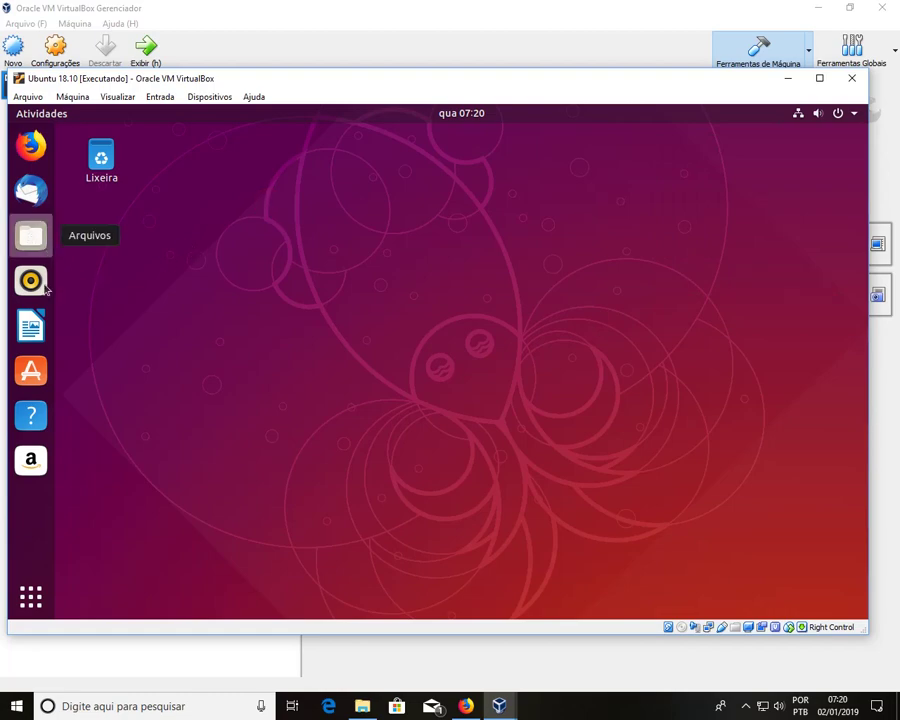
{"action": "left_click", "coordinate": [31, 598]}
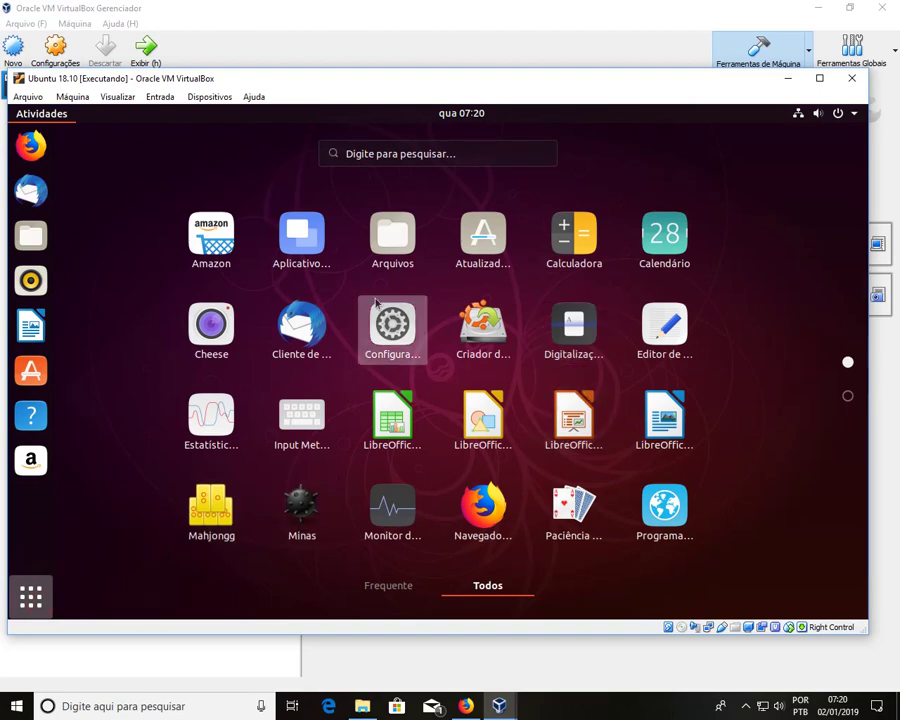
{"action": "left_click", "coordinate": [510, 246]}
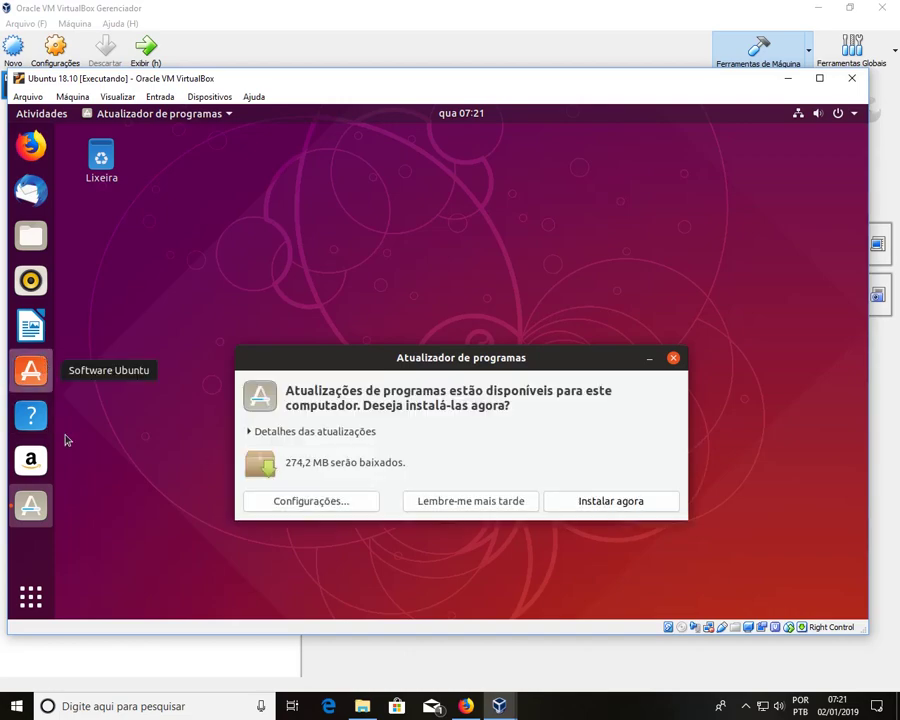
Step: Choose 'Lembre-me mais tarde' to defer the 274,2 MB of updates
{"action": "left_click", "coordinate": [534, 500]}
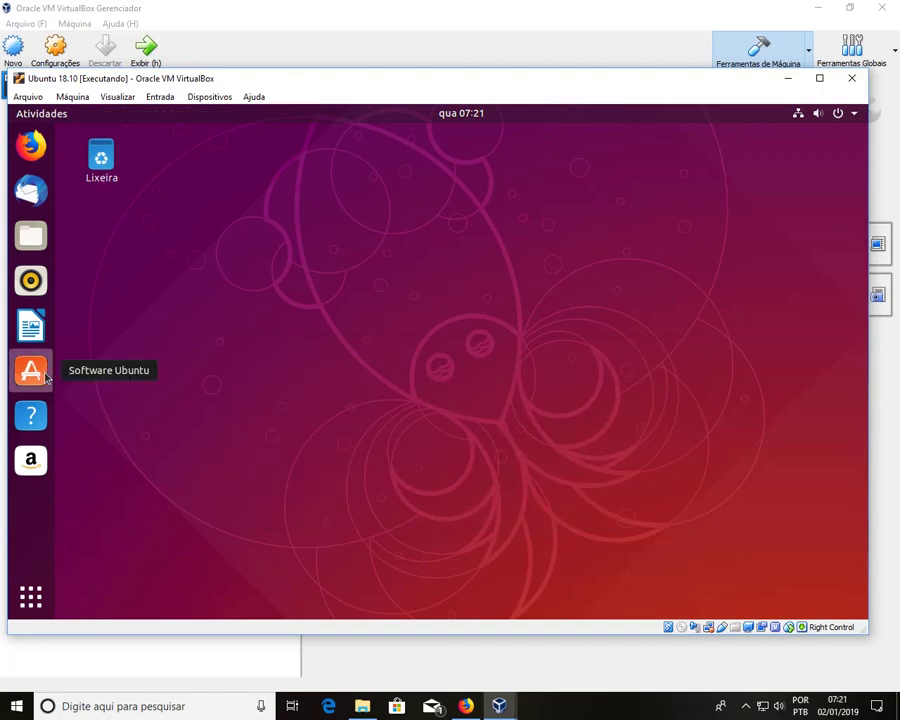
Step: Launch Writer, confirm version 6.1.2.1 via Ajuda > Sobre o LibreOffice, then close Writer
{"action": "left_click", "coordinate": [38, 322]}
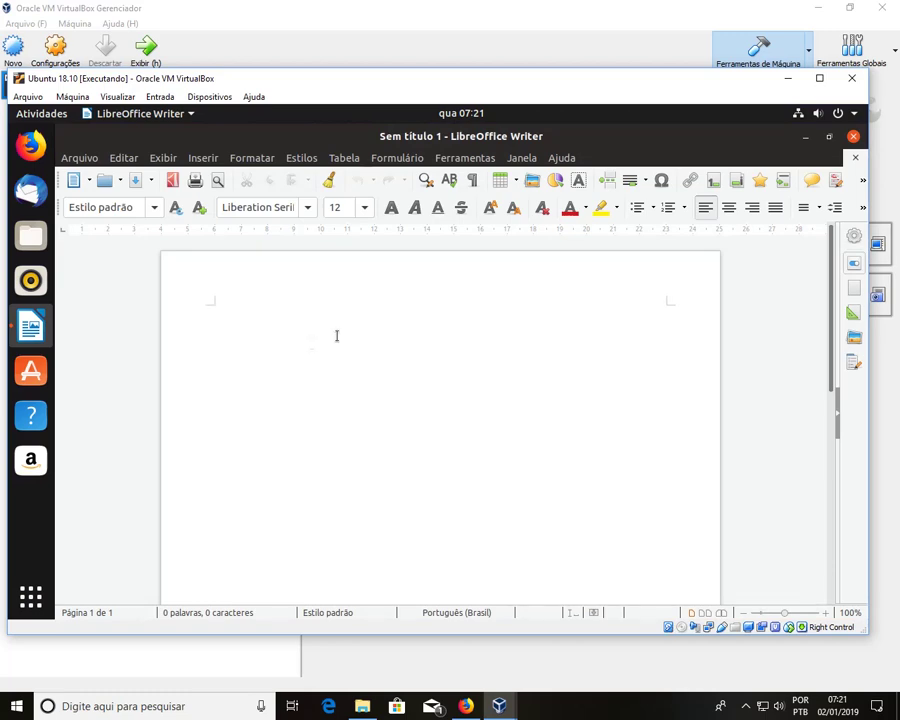
{"action": "left_click", "coordinate": [566, 159]}
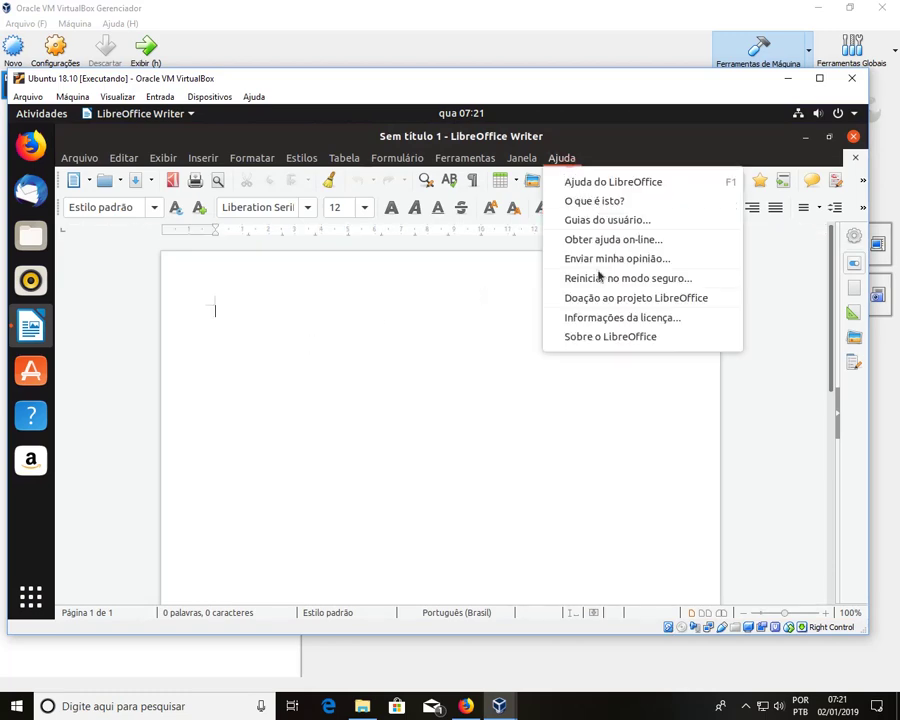
{"action": "left_click", "coordinate": [613, 335]}
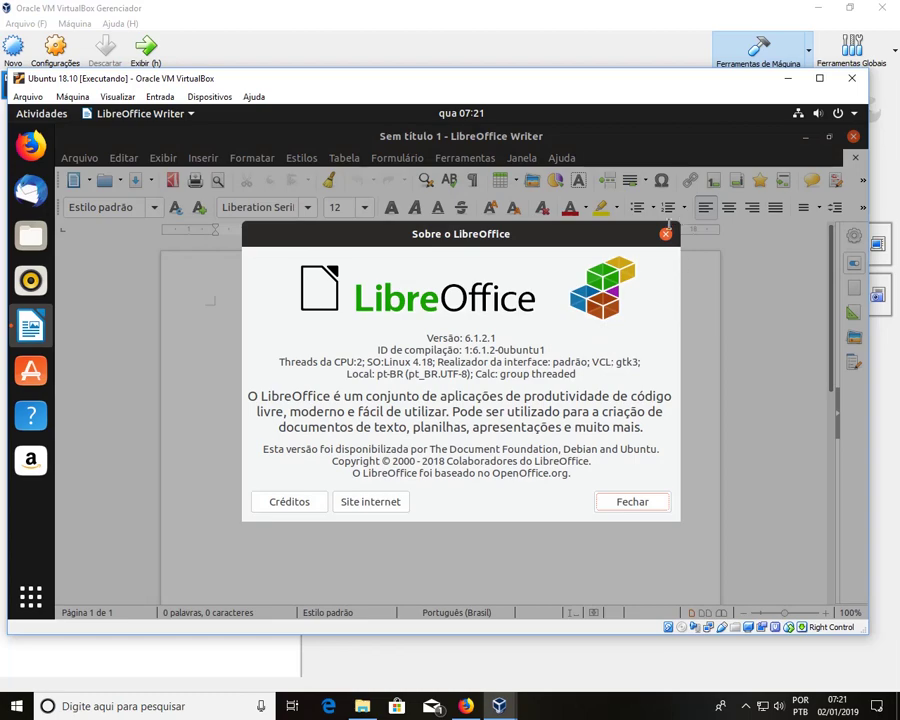
{"action": "left_click", "coordinate": [666, 235]}
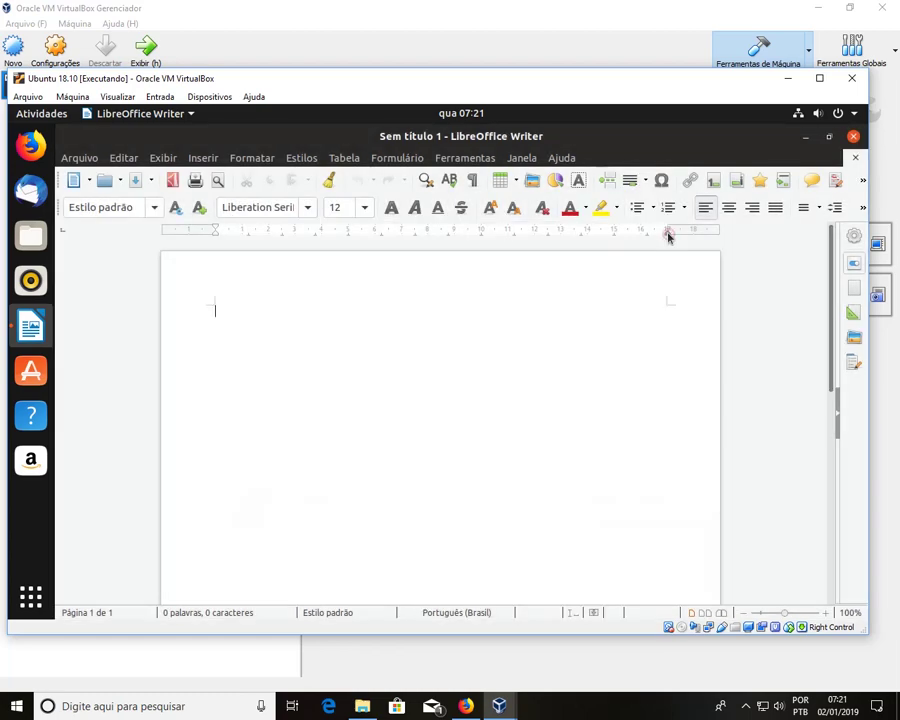
{"action": "left_click", "coordinate": [853, 137]}
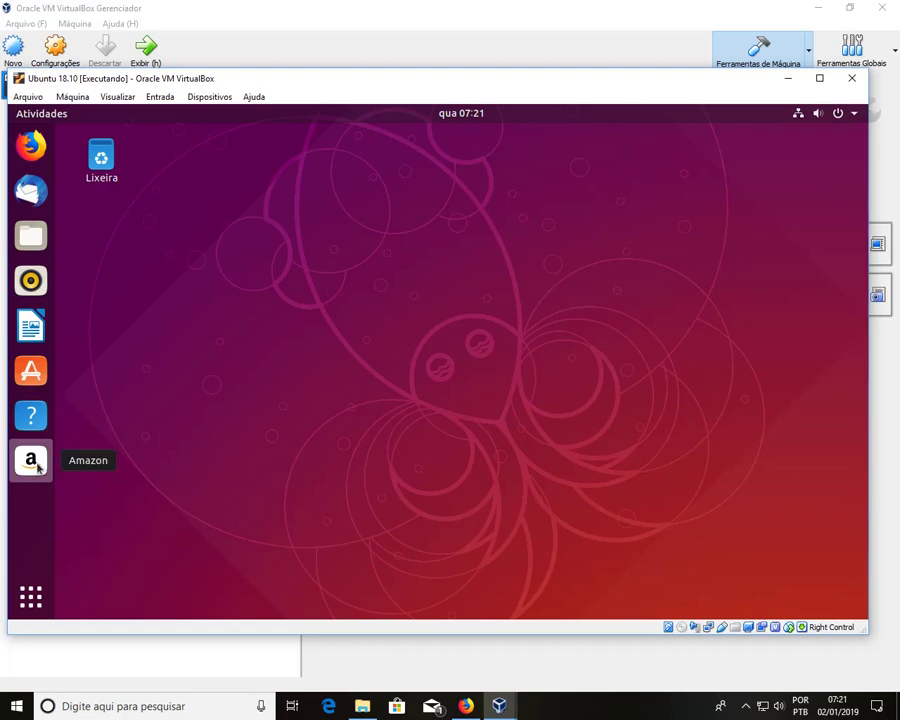
Step: Open Configurações from the application list and go to the Som page
{"action": "left_click", "coordinate": [30, 597]}
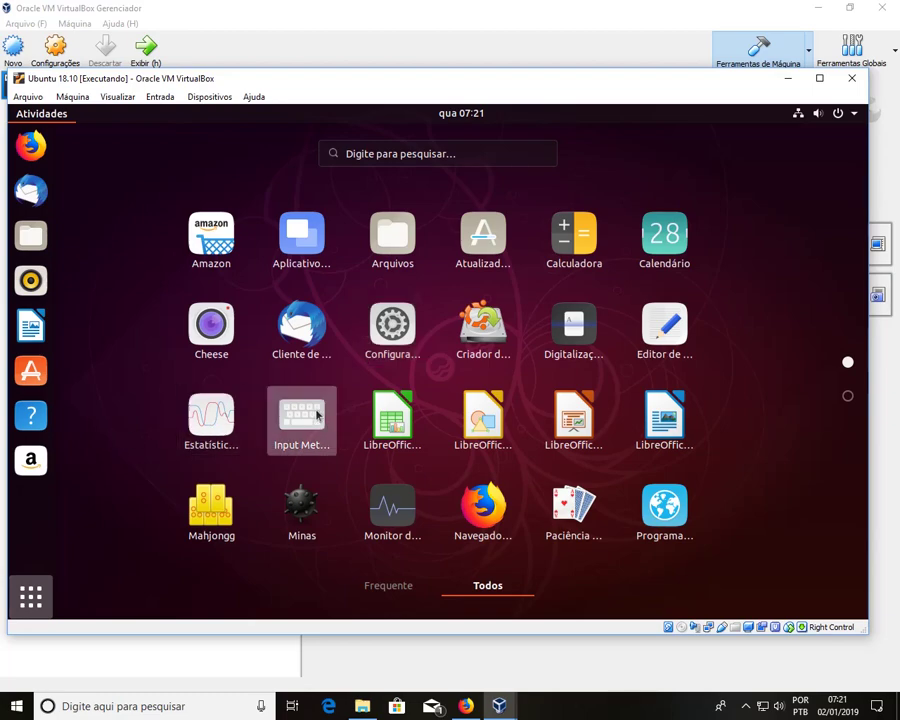
{"action": "left_click", "coordinate": [388, 335]}
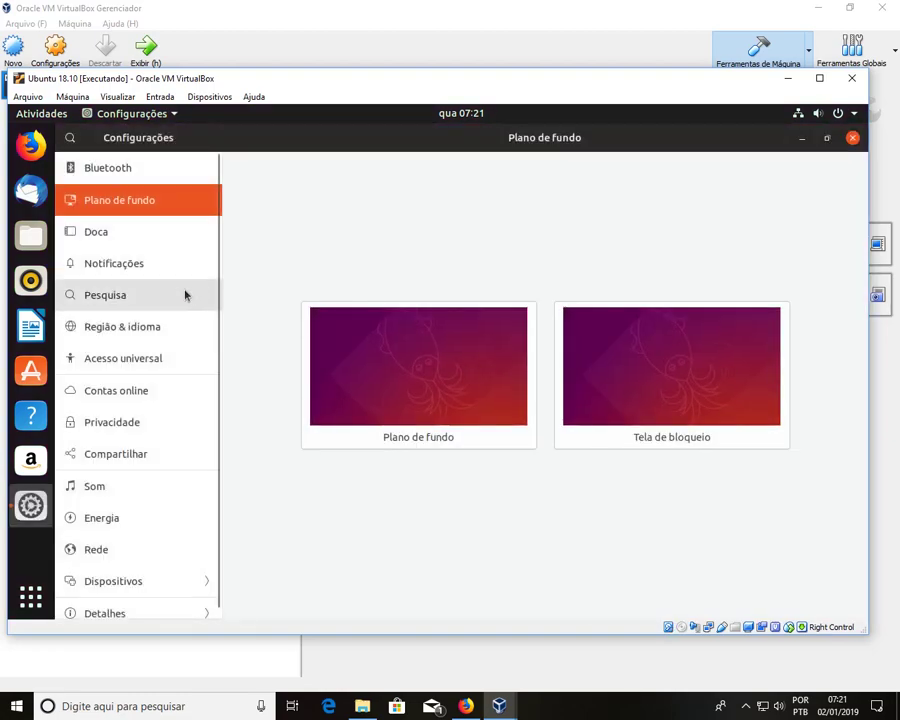
{"action": "scroll", "coordinate": [177, 315], "scroll_direction": "down", "scroll_amount": 1}
{"action": "left_click", "coordinate": [165, 479]}
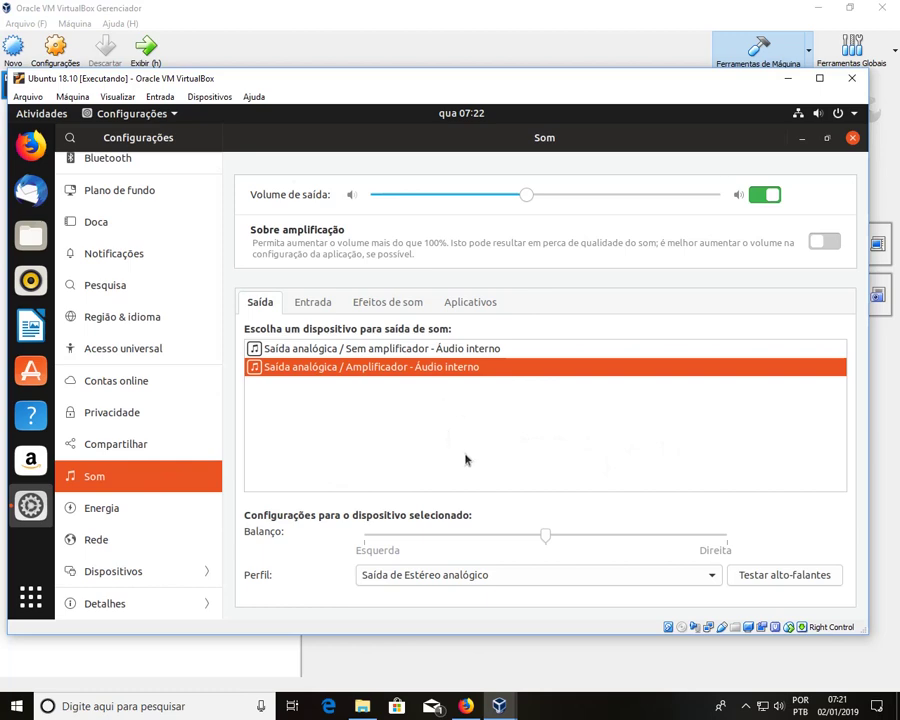
Step: Run the speaker test on the front left and front right speakers, then close it
{"action": "left_click", "coordinate": [784, 576]}
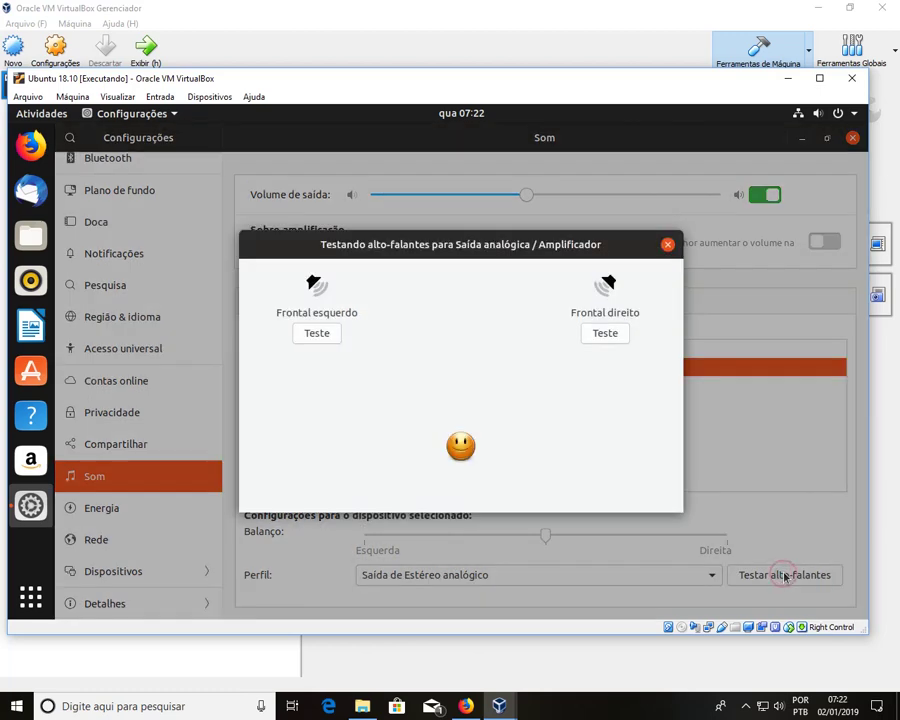
{"action": "left_click", "coordinate": [318, 334]}
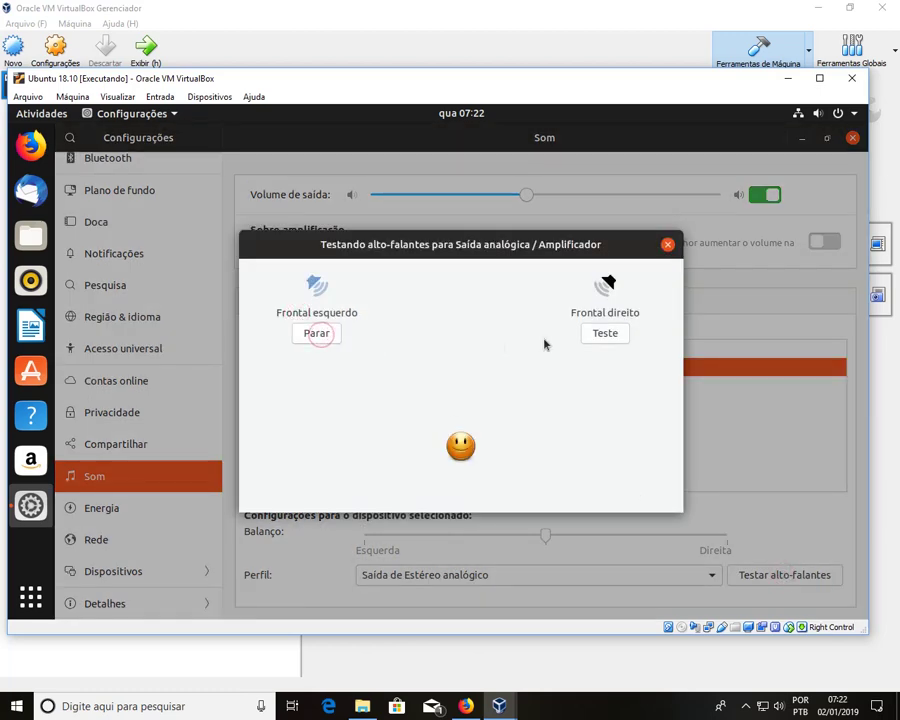
{"action": "left_click", "coordinate": [594, 338]}
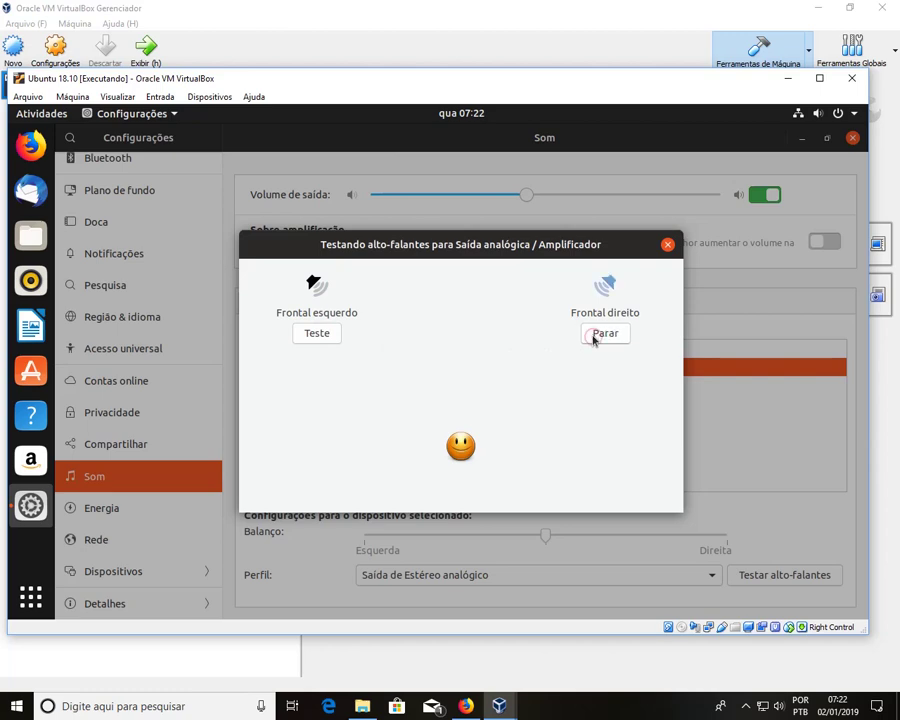
{"action": "left_click", "coordinate": [667, 245]}
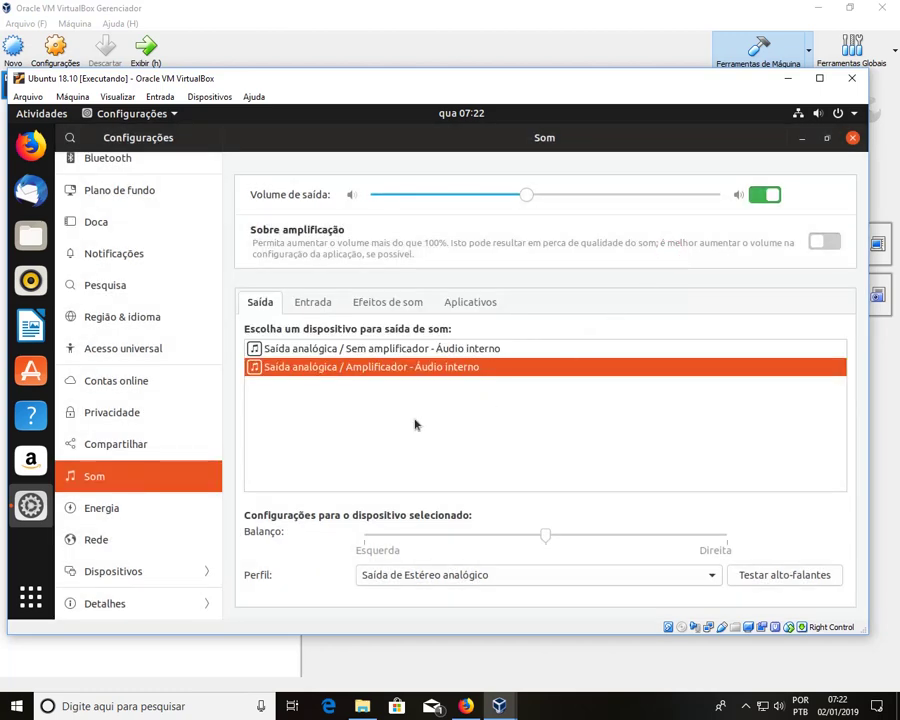
Step: Raise output volume to maximum, then preview the Latido, Pingo d'água, Copo and Sonar alerts before returning to Padrão
{"action": "left_click_drag", "start_coordinate": [639, 199], "coordinate": [720, 195]}
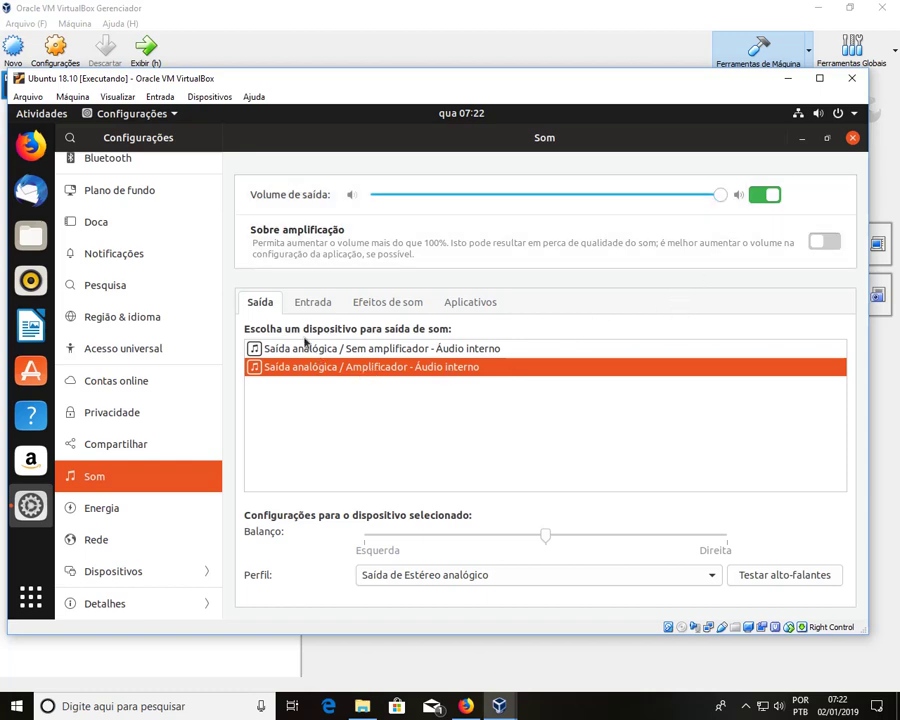
{"action": "left_click", "coordinate": [368, 304]}
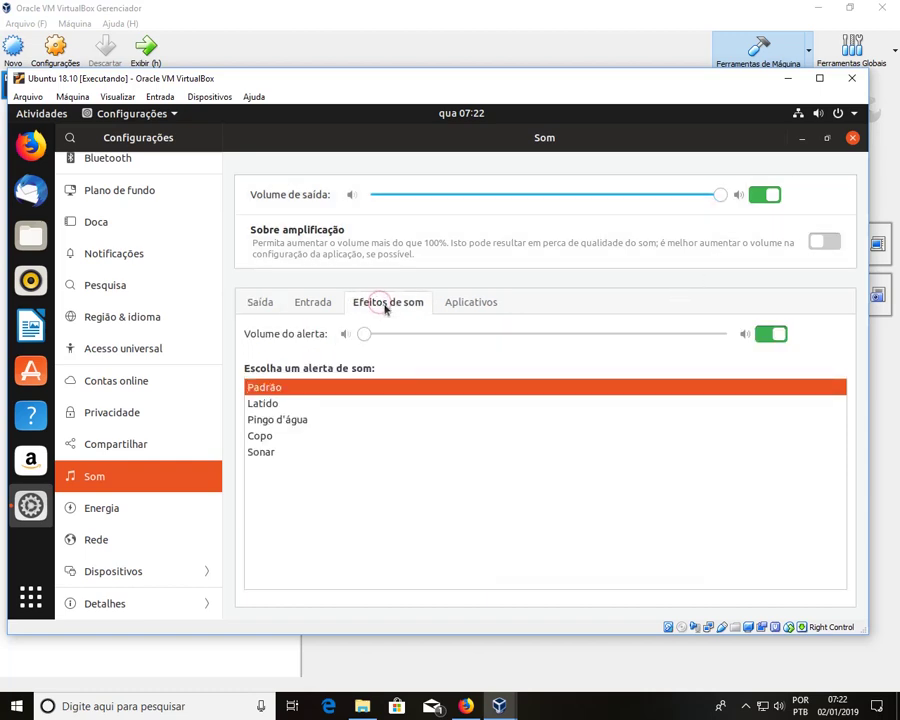
{"action": "left_click", "coordinate": [325, 405]}
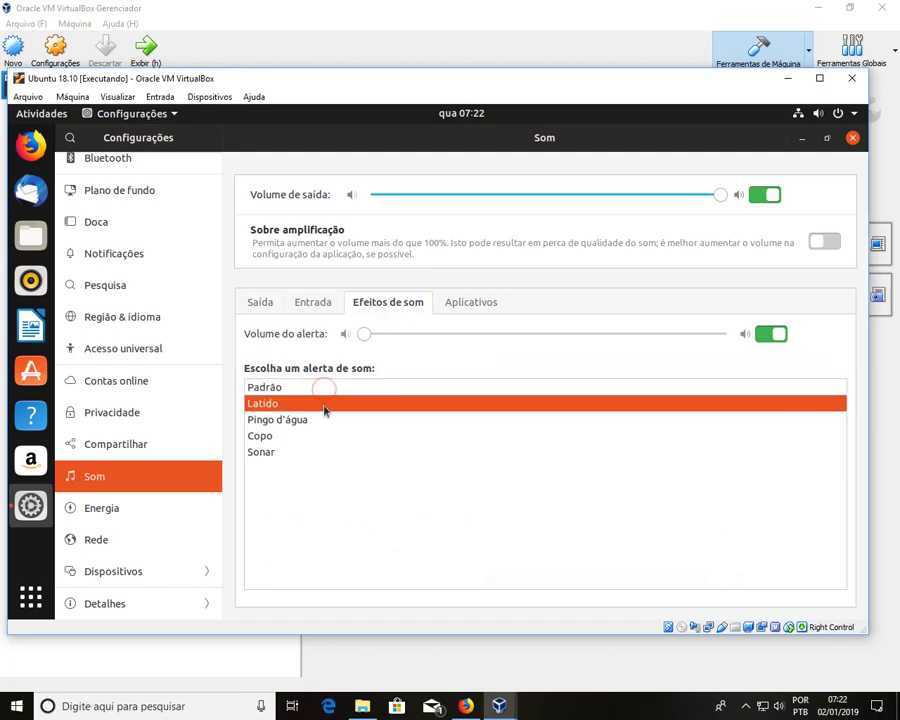
{"action": "left_click", "coordinate": [335, 421]}
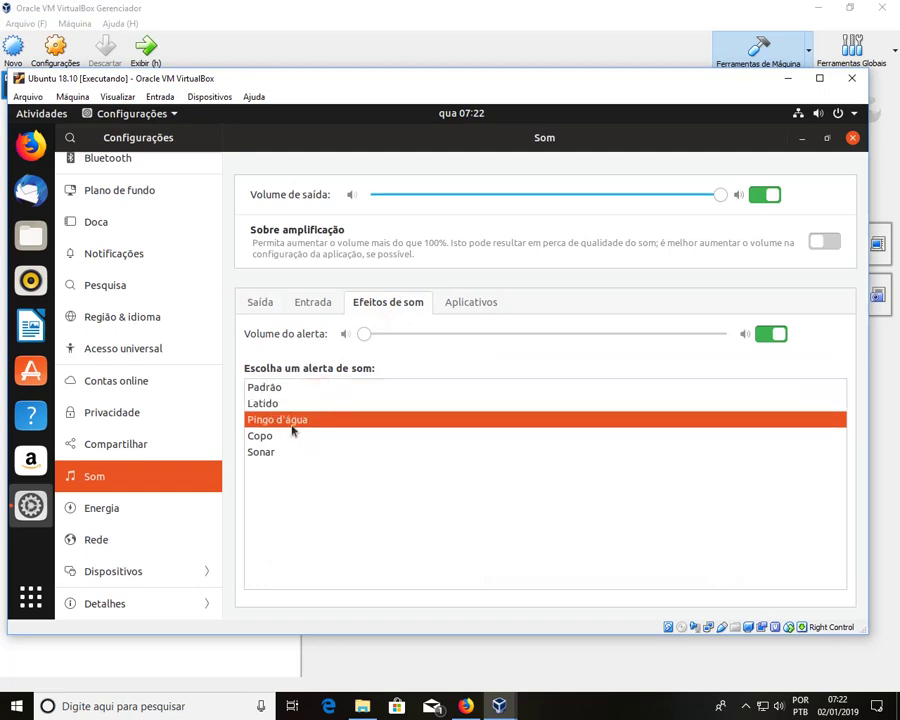
{"action": "left_click", "coordinate": [289, 438]}
{"action": "left_click", "coordinate": [292, 453]}
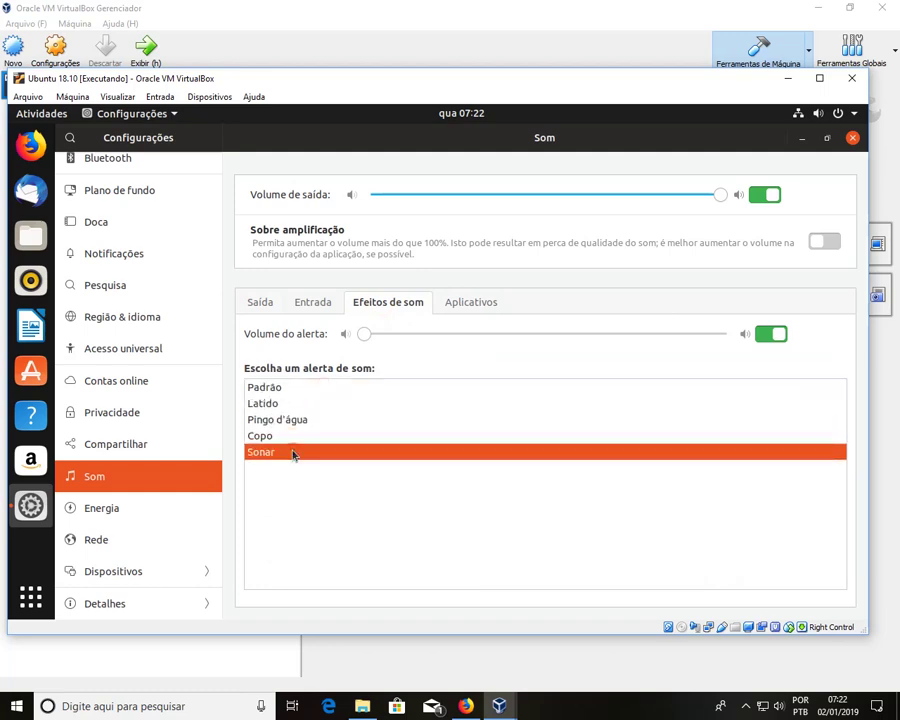
{"action": "left_click", "coordinate": [278, 392]}
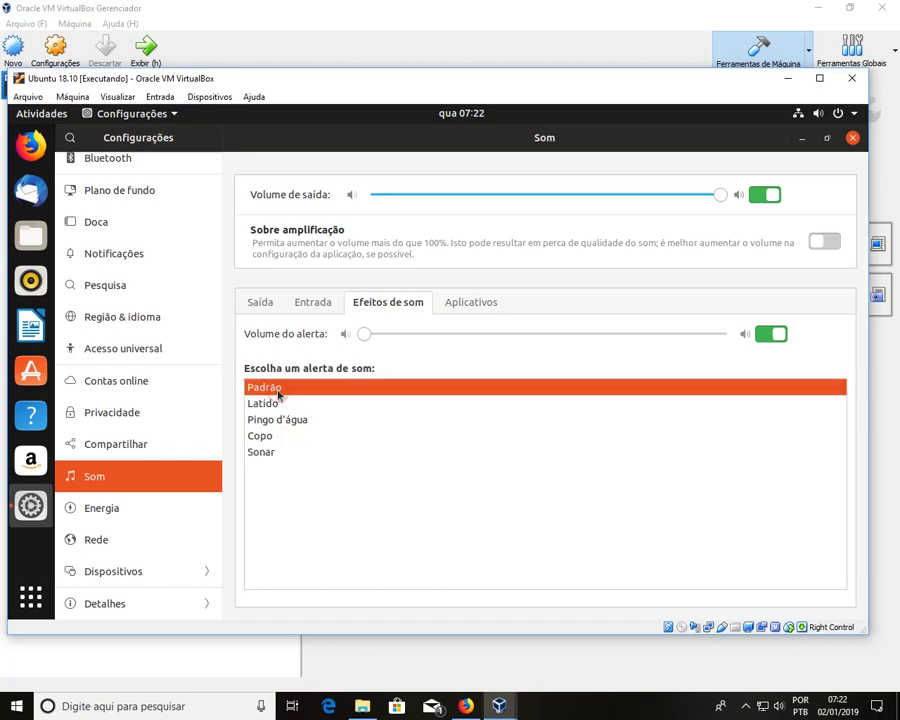
Step: Mute and unmute alerts, set alert volume to about 40%, re-preview each alert, keep Padrão
{"action": "left_click", "coordinate": [522, 341]}
{"action": "left_click", "coordinate": [494, 335]}
{"action": "left_click_drag", "start_coordinate": [363, 334], "coordinate": [498, 340]}
{"action": "left_click", "coordinate": [292, 408]}
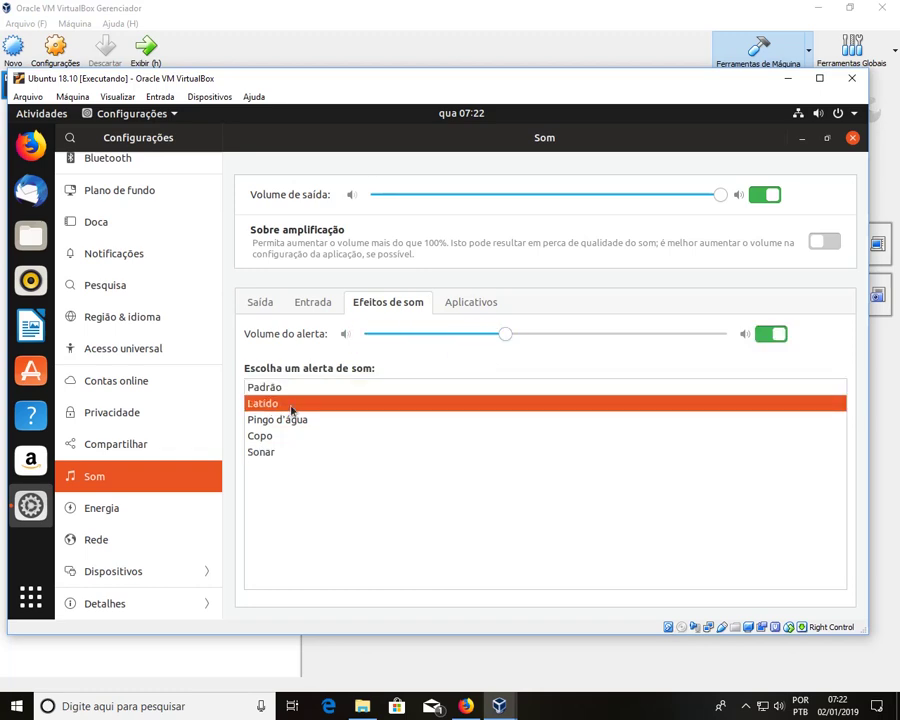
{"action": "left_click", "coordinate": [292, 420]}
{"action": "left_click", "coordinate": [281, 437]}
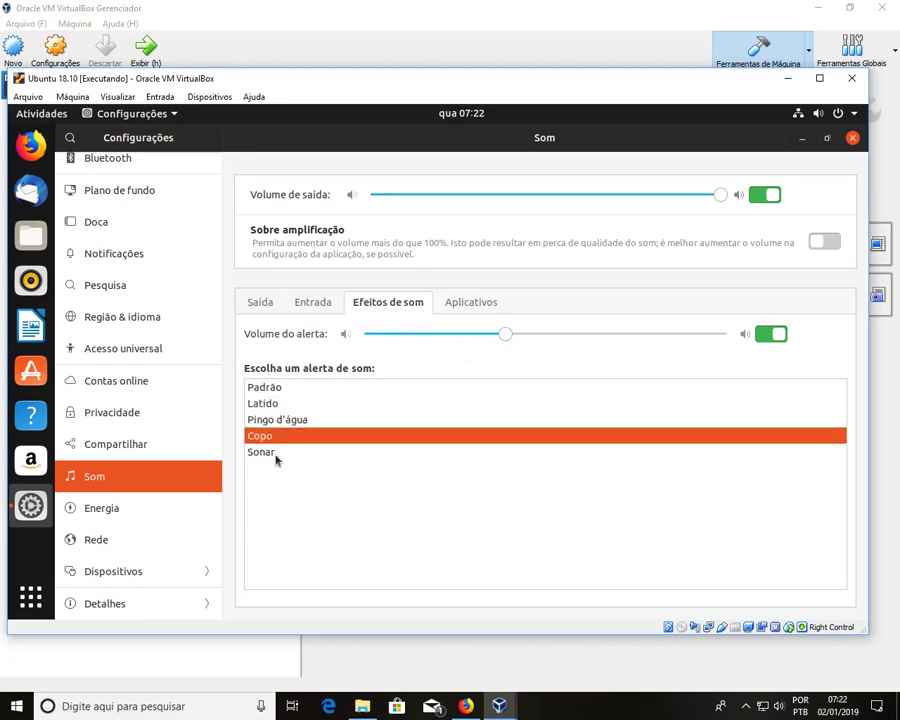
{"action": "left_click", "coordinate": [270, 453]}
{"action": "left_click", "coordinate": [265, 388]}
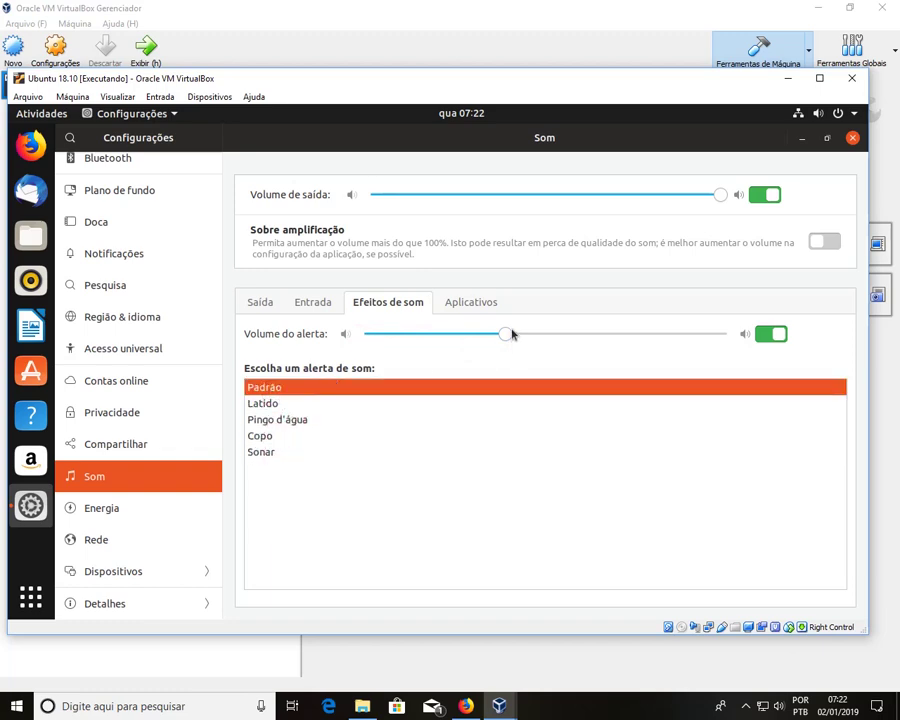
Step: Raise alert volume to maximum, preview each alert sound again, and keep Padrão selected
{"action": "left_click_drag", "start_coordinate": [507, 335], "coordinate": [743, 368]}
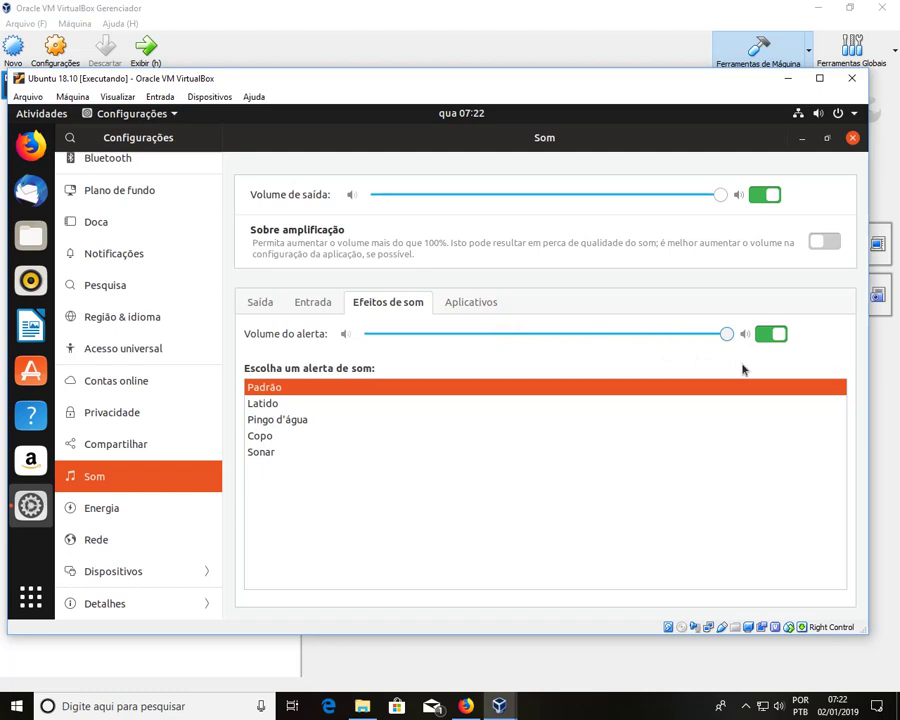
{"action": "left_click", "coordinate": [287, 405]}
{"action": "left_click", "coordinate": [277, 421]}
{"action": "left_click", "coordinate": [274, 437]}
{"action": "left_click", "coordinate": [272, 451]}
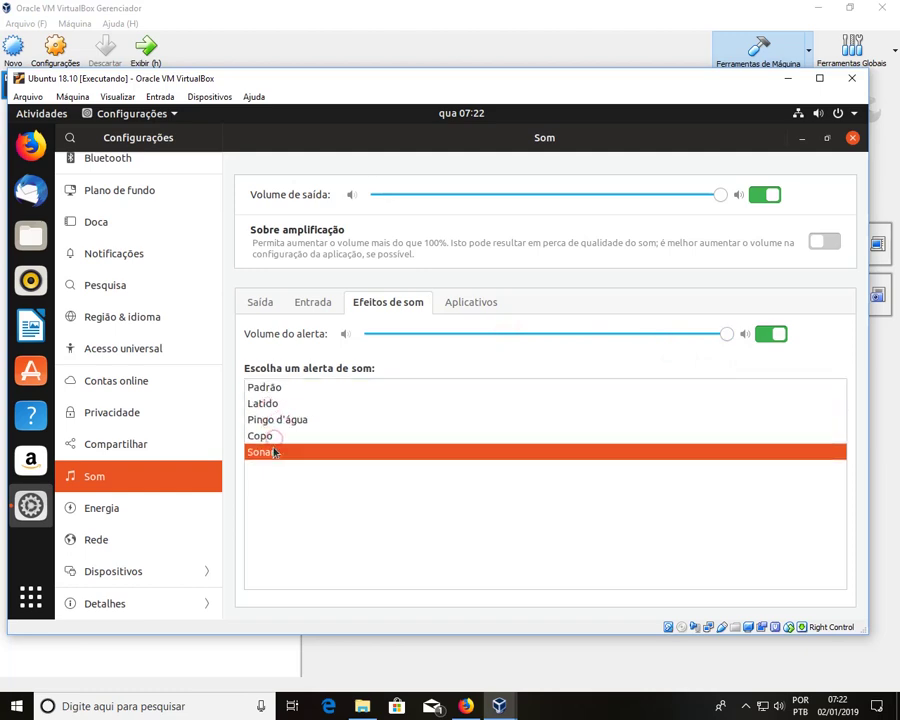
{"action": "left_click", "coordinate": [290, 389]}
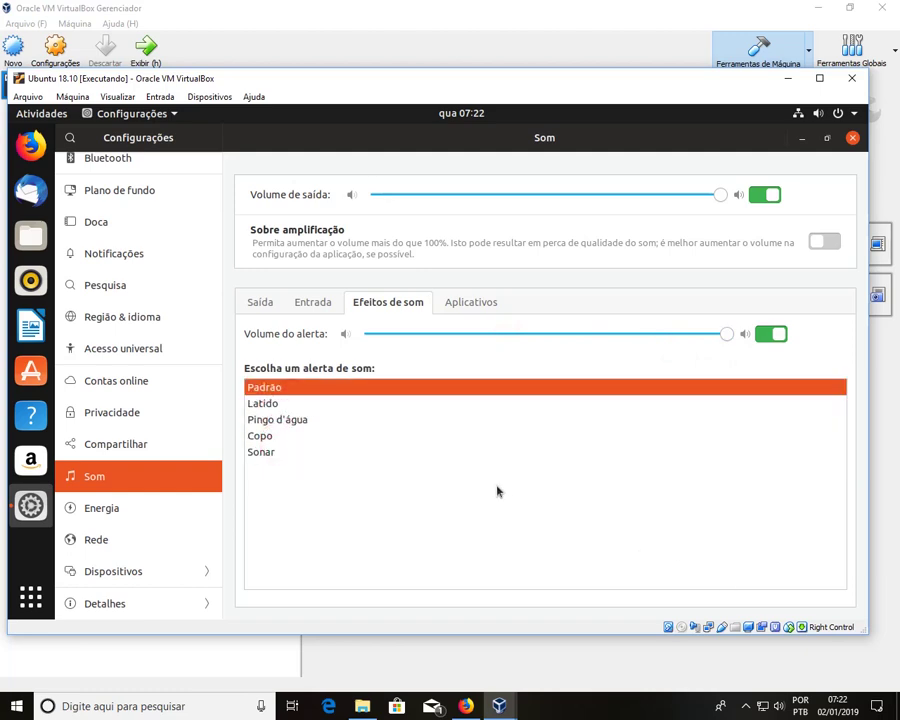
Step: Check which applications play audio, view Região & idioma, and close Configurações
{"action": "left_click", "coordinate": [466, 302]}
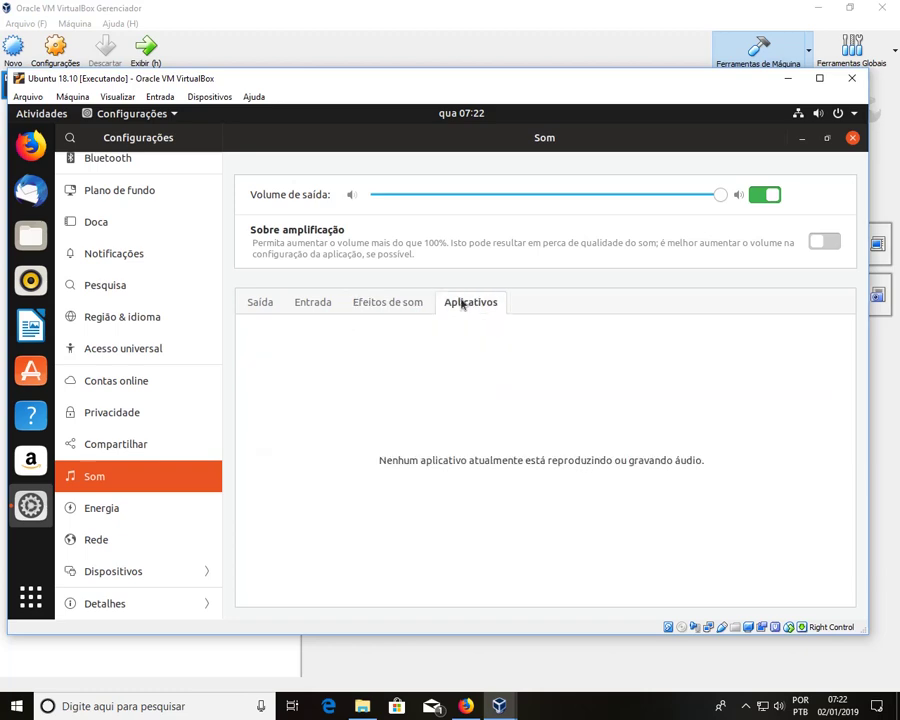
{"action": "left_click", "coordinate": [262, 302]}
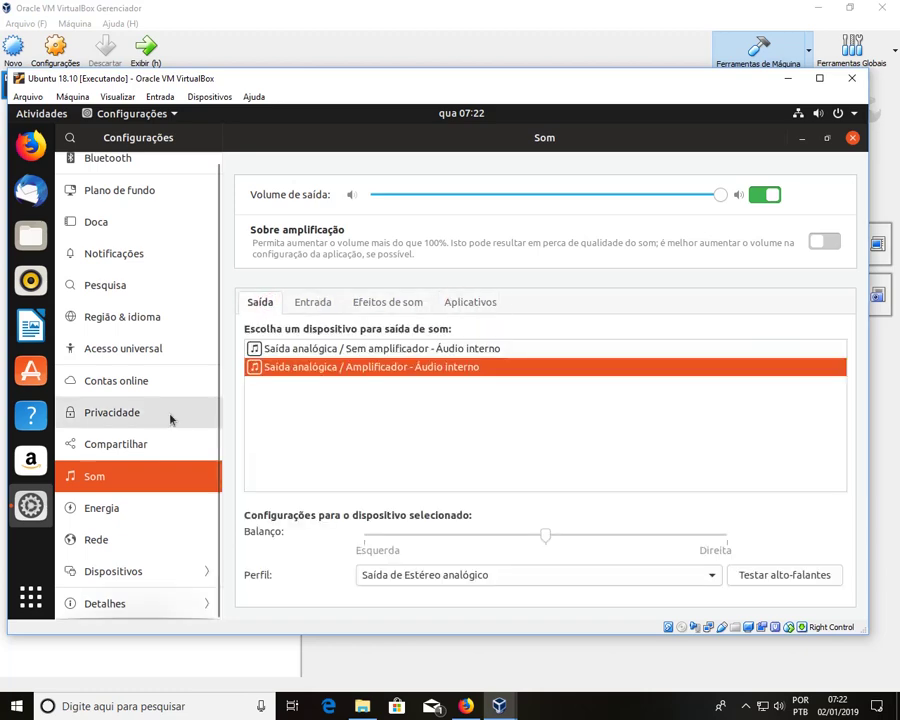
{"action": "scroll", "coordinate": [175, 418], "scroll_direction": "up", "scroll_amount": 1}
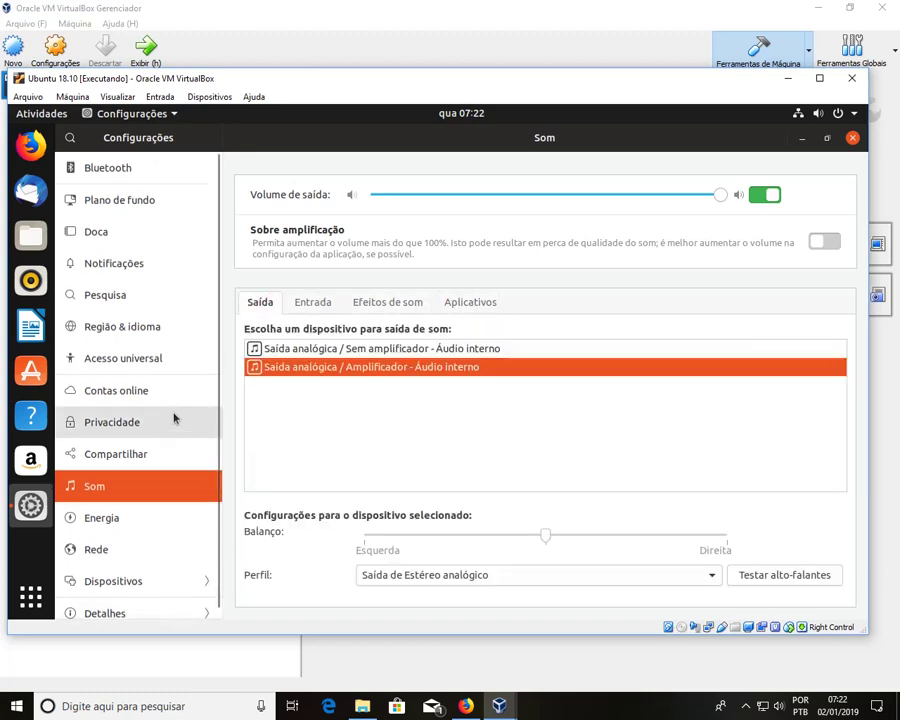
{"action": "left_click", "coordinate": [118, 328]}
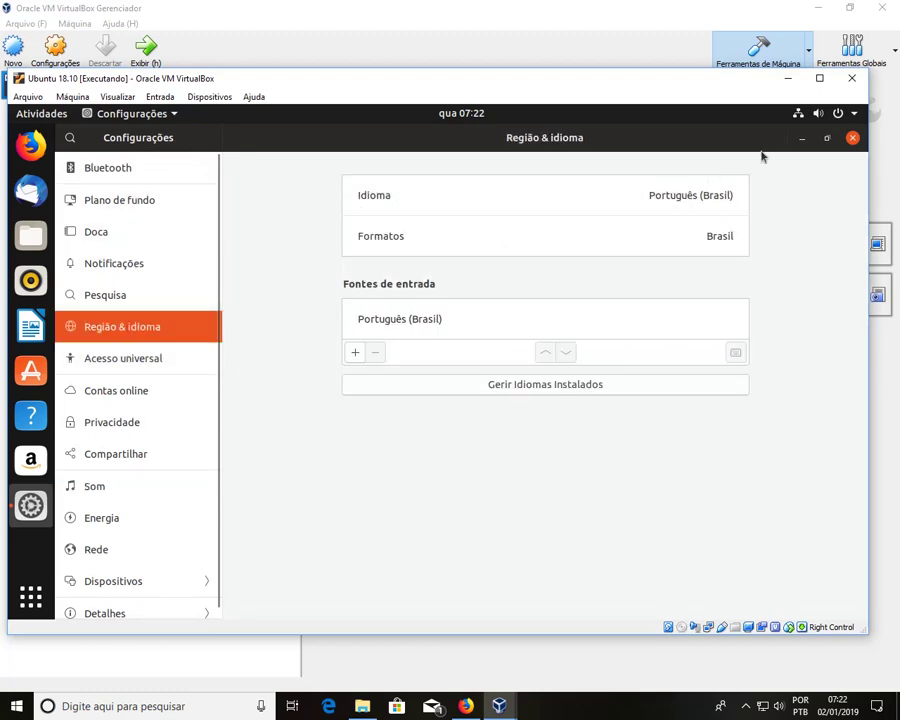
{"action": "left_click", "coordinate": [853, 138]}
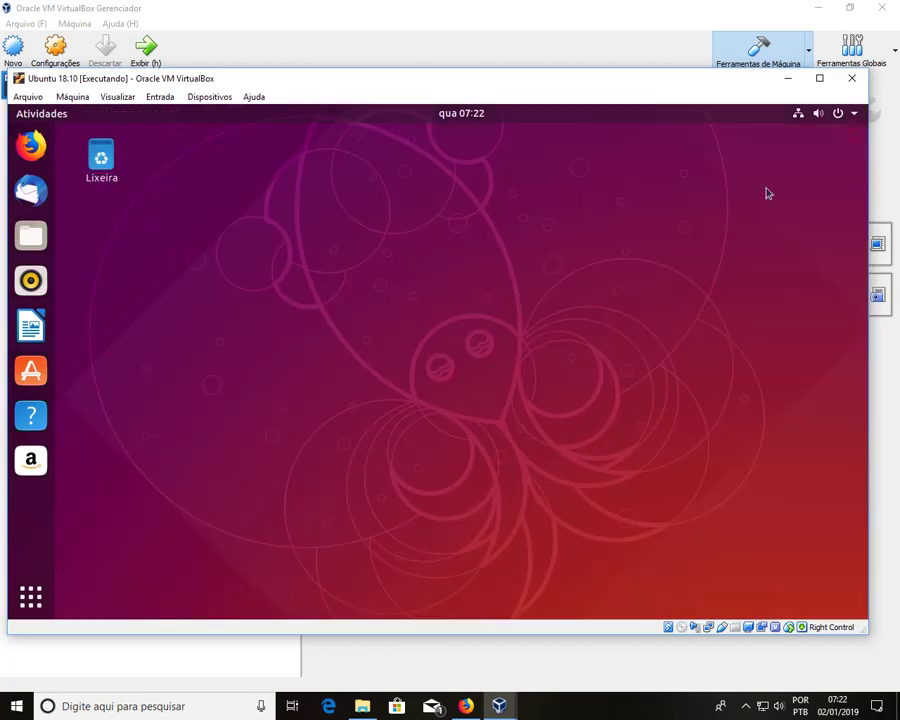
Step: Page through the application grid and launch Terminal from the Utilitários folder
{"action": "left_click", "coordinate": [30, 597]}
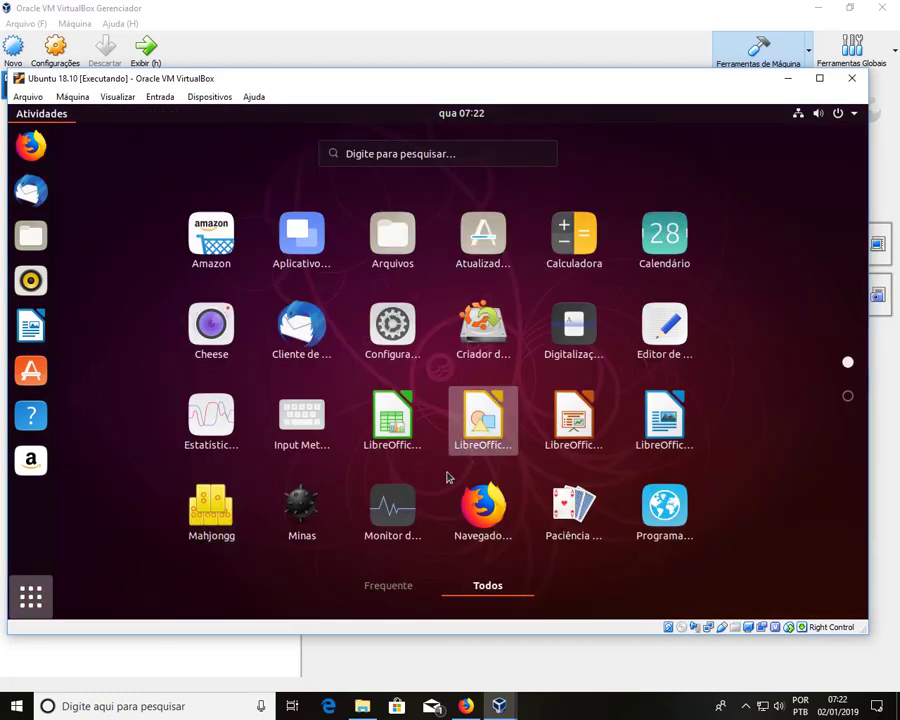
{"action": "scroll", "coordinate": [452, 432], "scroll_direction": "down", "scroll_amount": 1}
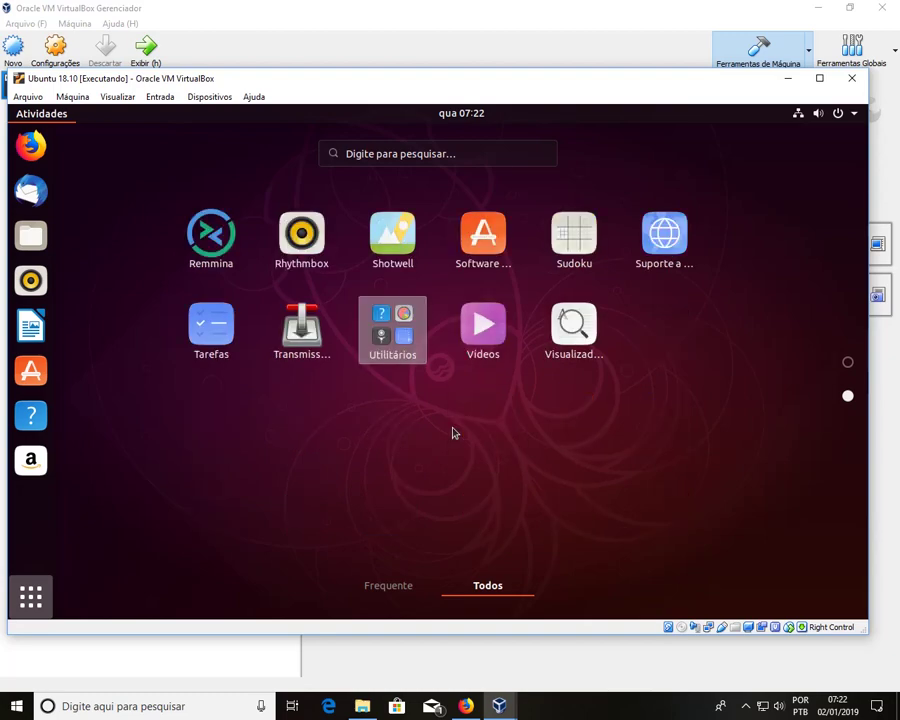
{"action": "scroll", "coordinate": [452, 432], "scroll_direction": "up", "scroll_amount": 1}
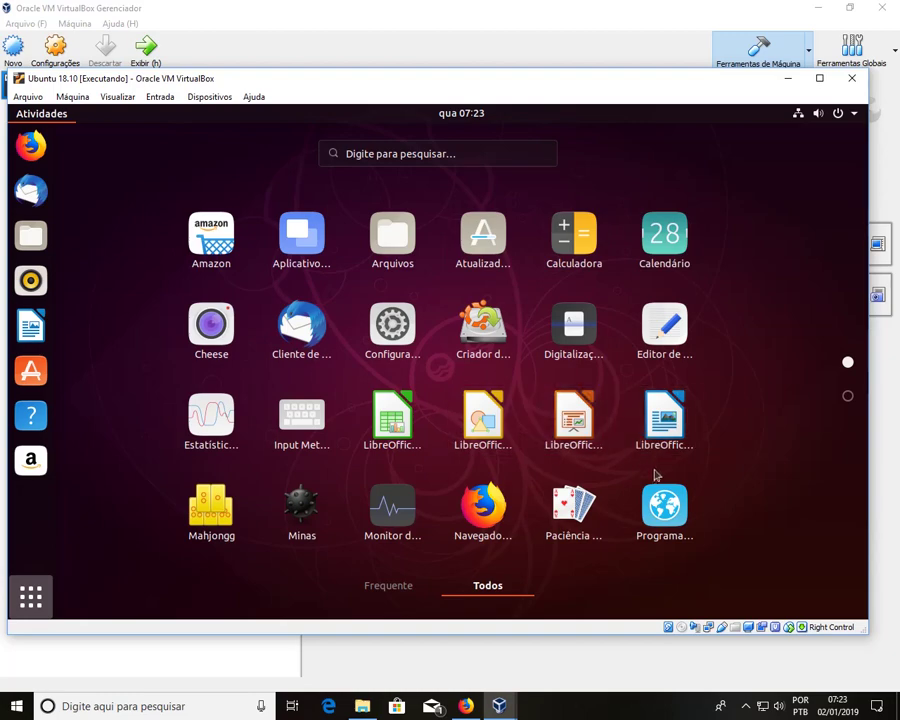
{"action": "scroll", "coordinate": [372, 449], "scroll_direction": "down", "scroll_amount": 1}
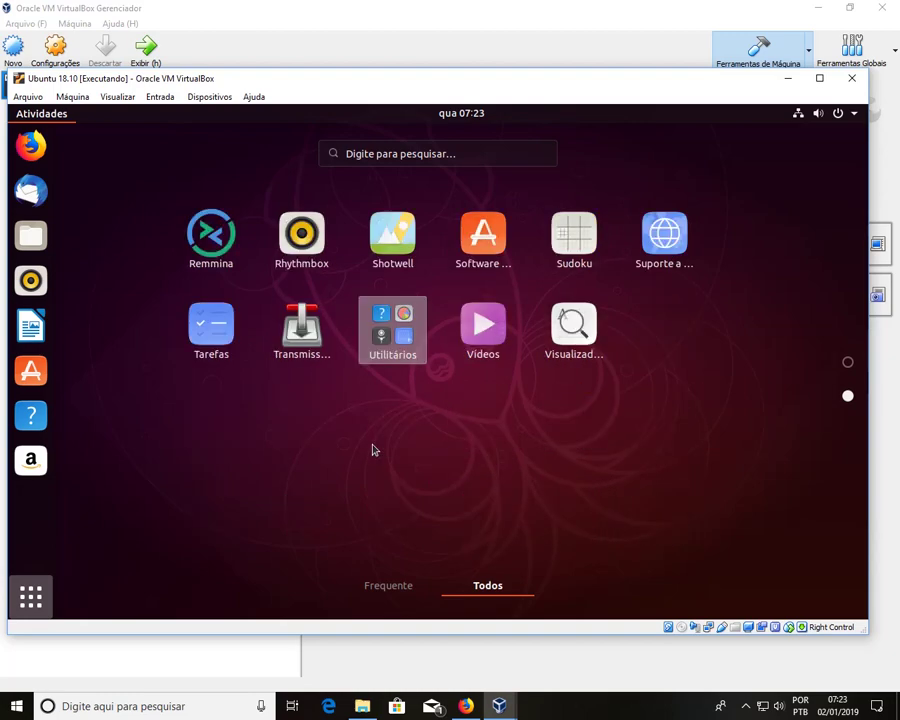
{"action": "left_click", "coordinate": [382, 340]}
{"action": "left_click", "coordinate": [573, 517]}
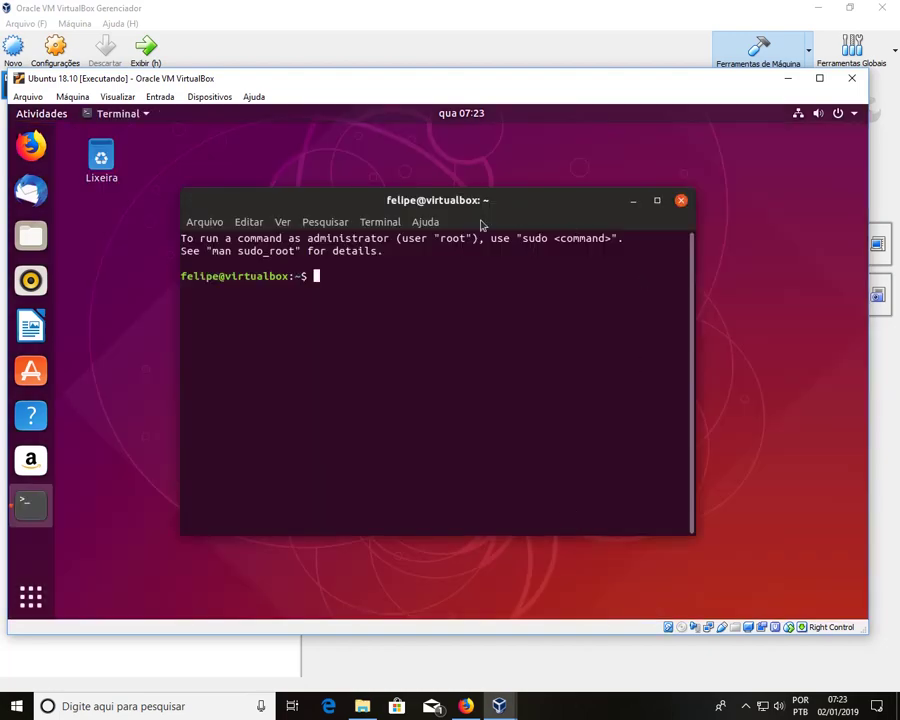
Step: View the terminal's Ajuda > Sobre version information, then dismiss it
{"action": "left_click", "coordinate": [425, 221]}
{"action": "left_click", "coordinate": [463, 262]}
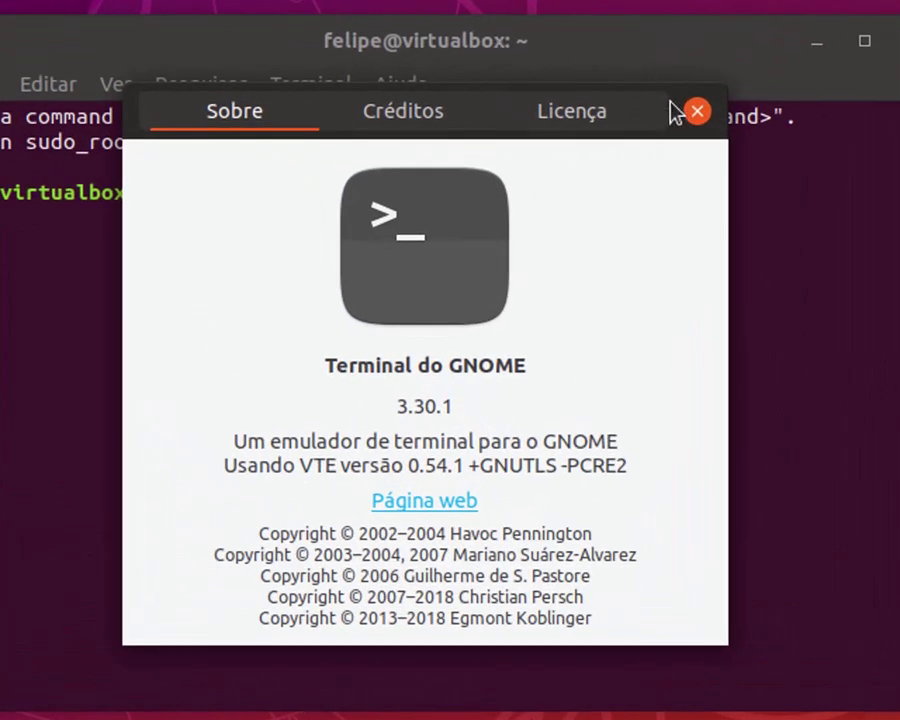
{"action": "left_click", "coordinate": [699, 113]}
Step: Run ls to list the home folder, then close the terminal window
{"action": "type", "text": "ls"}
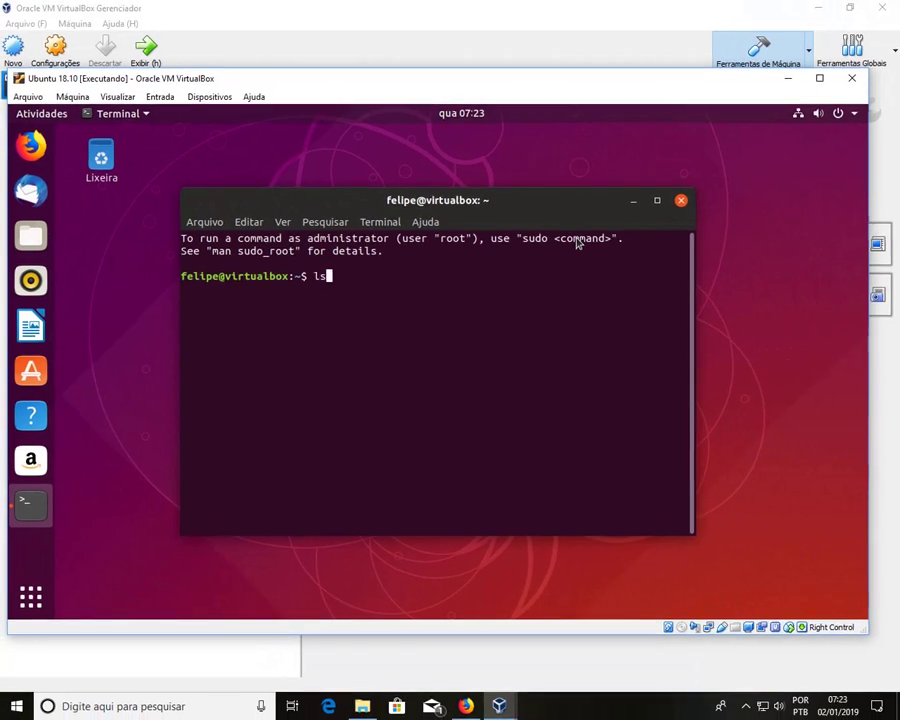
{"action": "key", "text": "Return"}
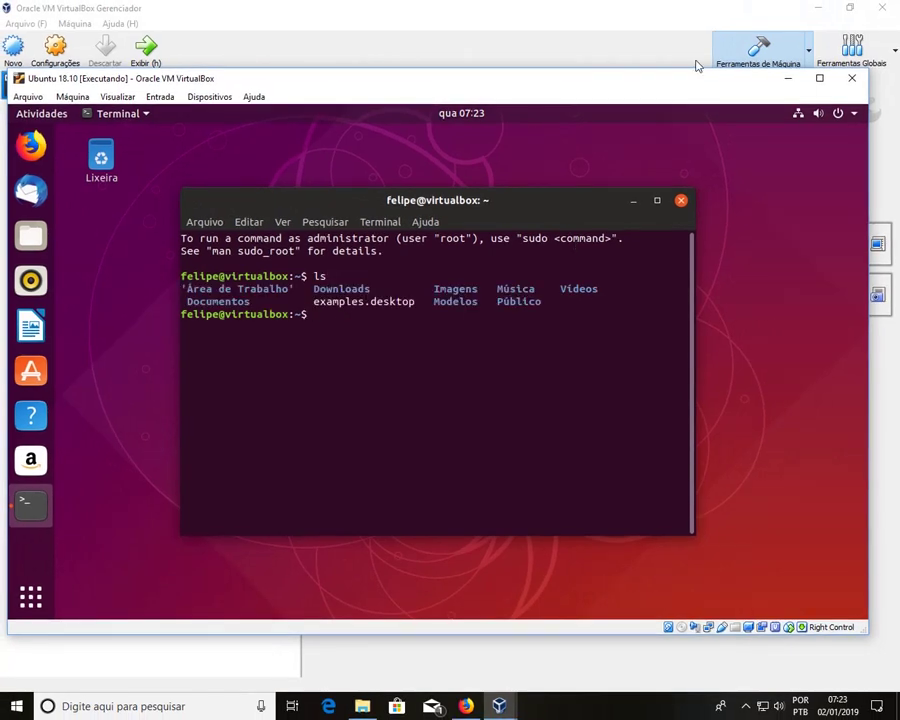
{"action": "mouse_move", "coordinate": [552, 200]}
{"action": "left_mouse_down"}
{"action": "mouse_move", "coordinate": [577, 199]}
{"action": "mouse_move", "coordinate": [565, 200]}
{"action": "left_mouse_up"}
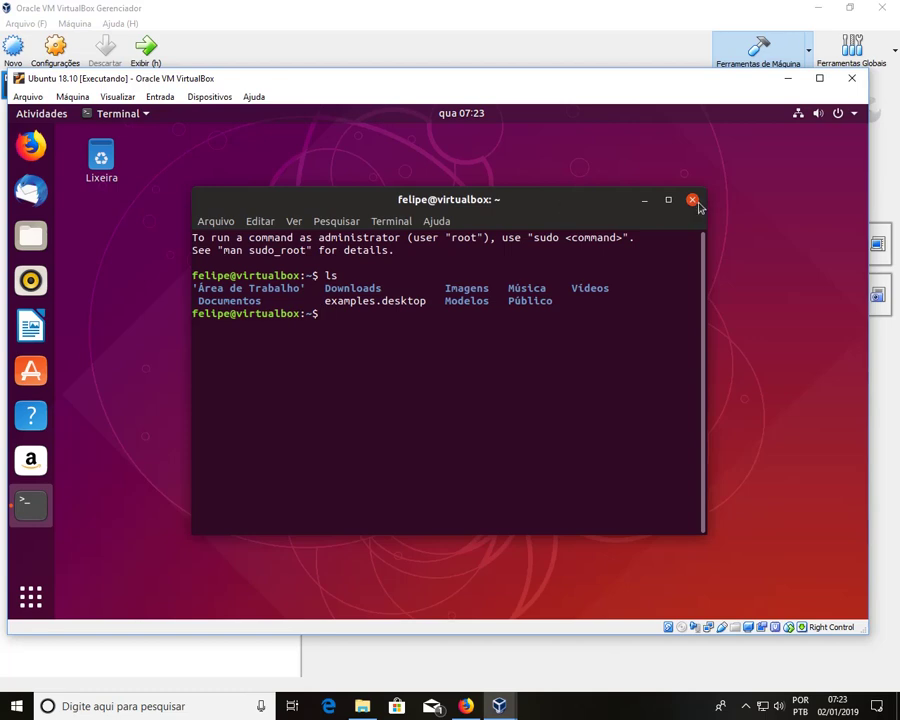
{"action": "left_click", "coordinate": [694, 201]}
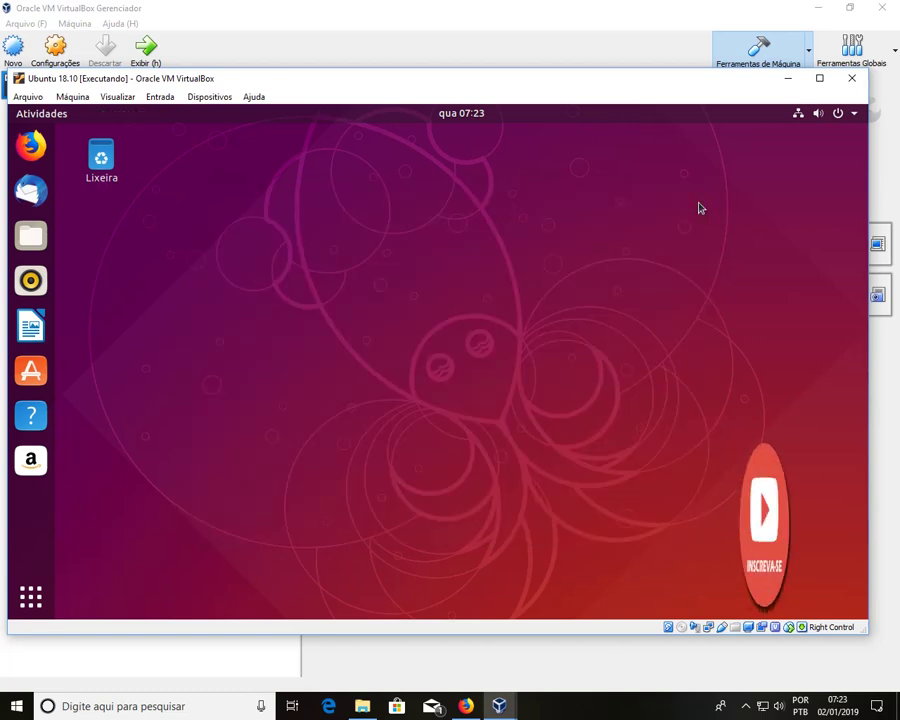